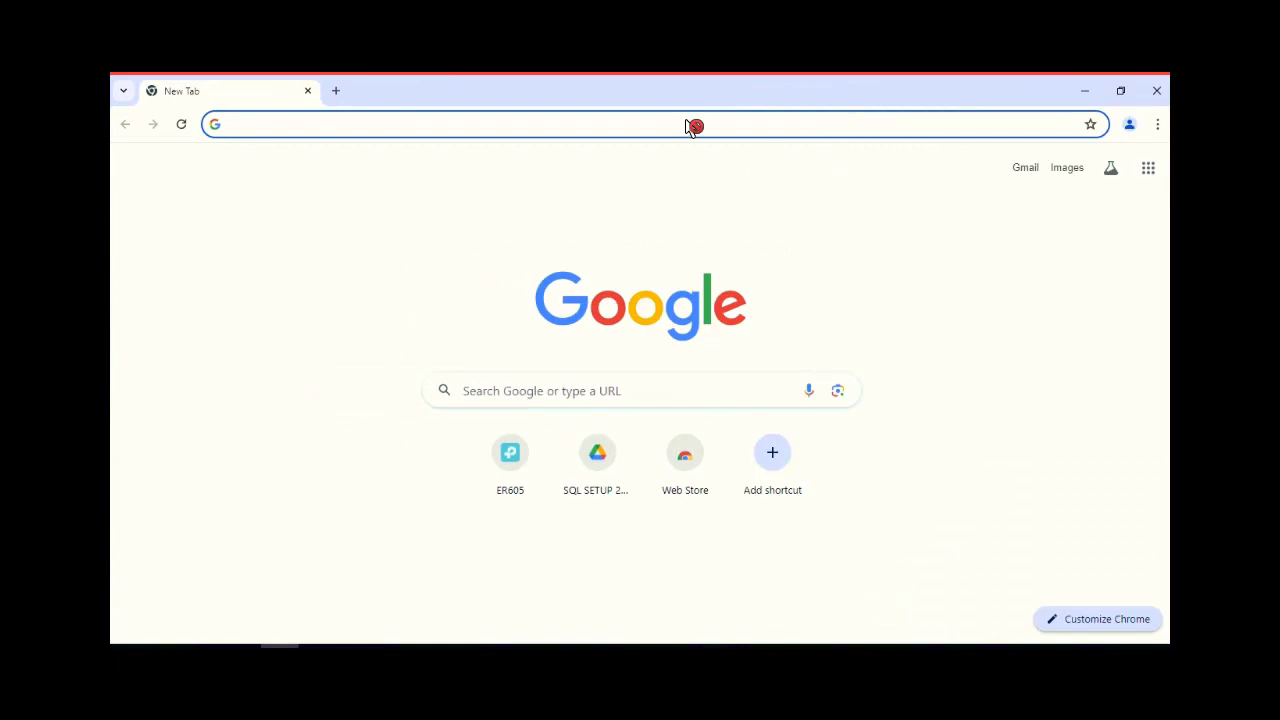
Step: Search the web for "show my ip"
text(sho)
key(BackSpace)
key(BackSpace)
key(BackSpace)
text(sh)
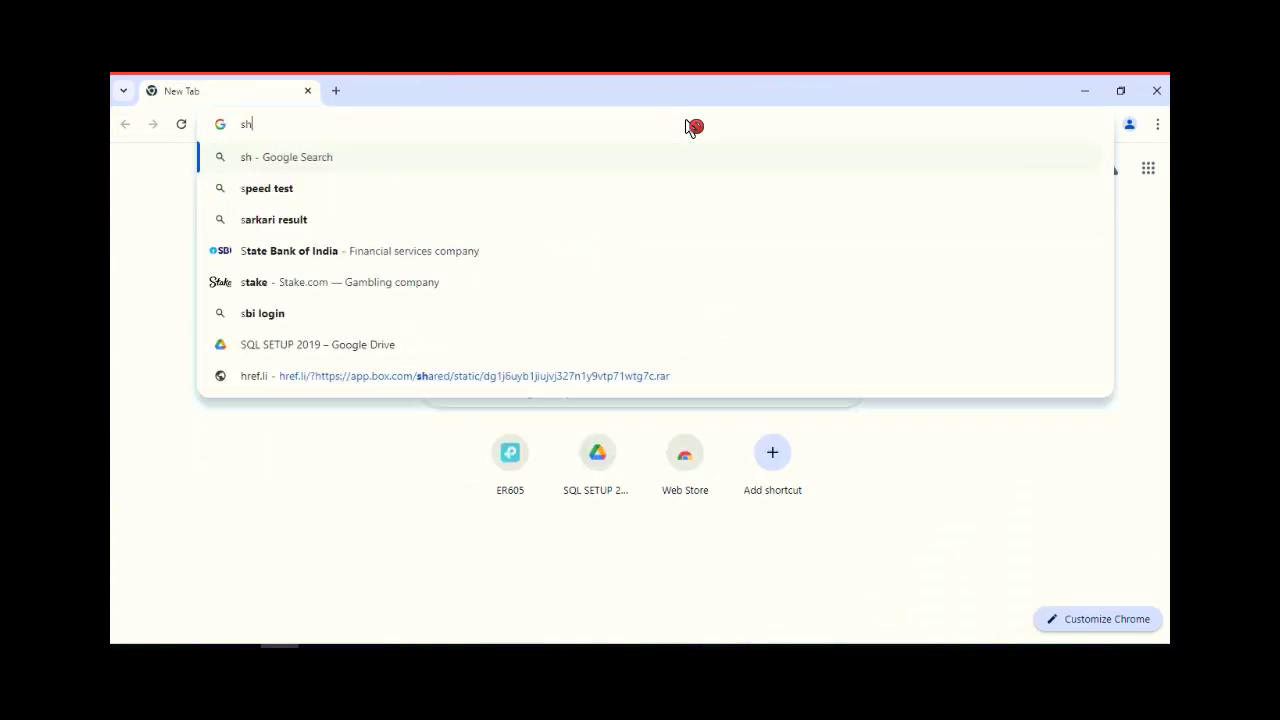
text(ow my ip)
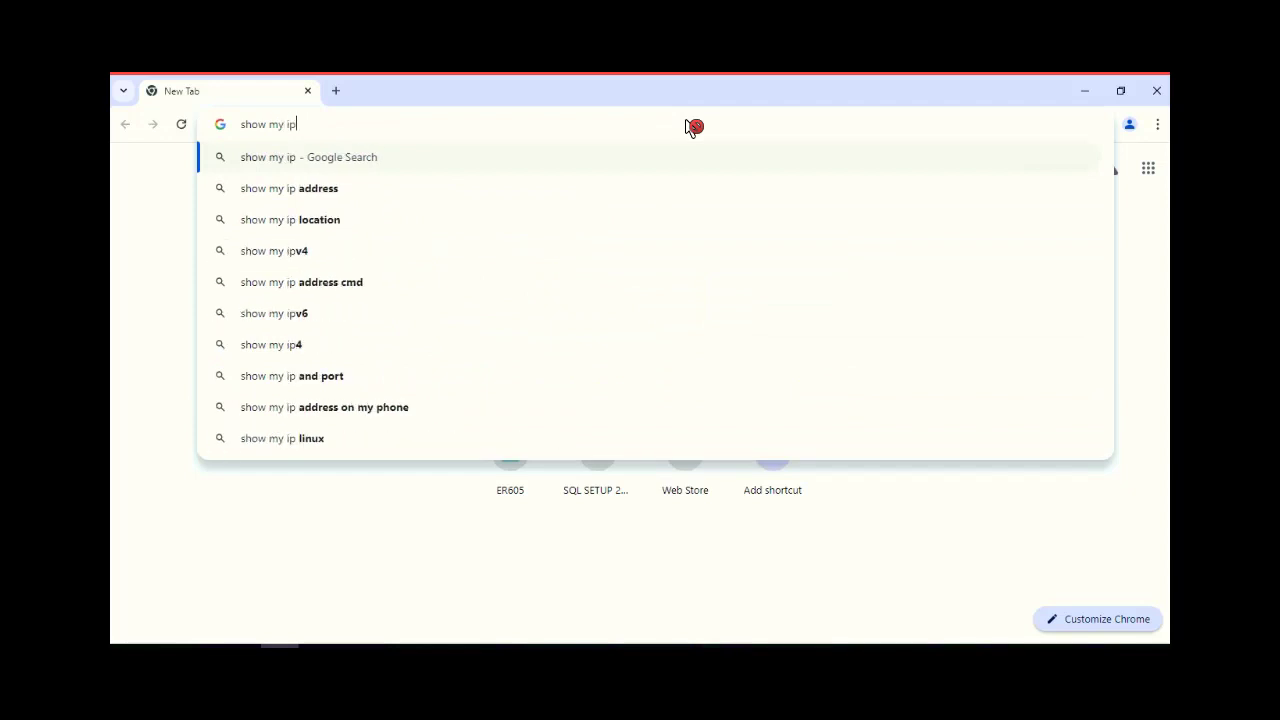
key(Return)
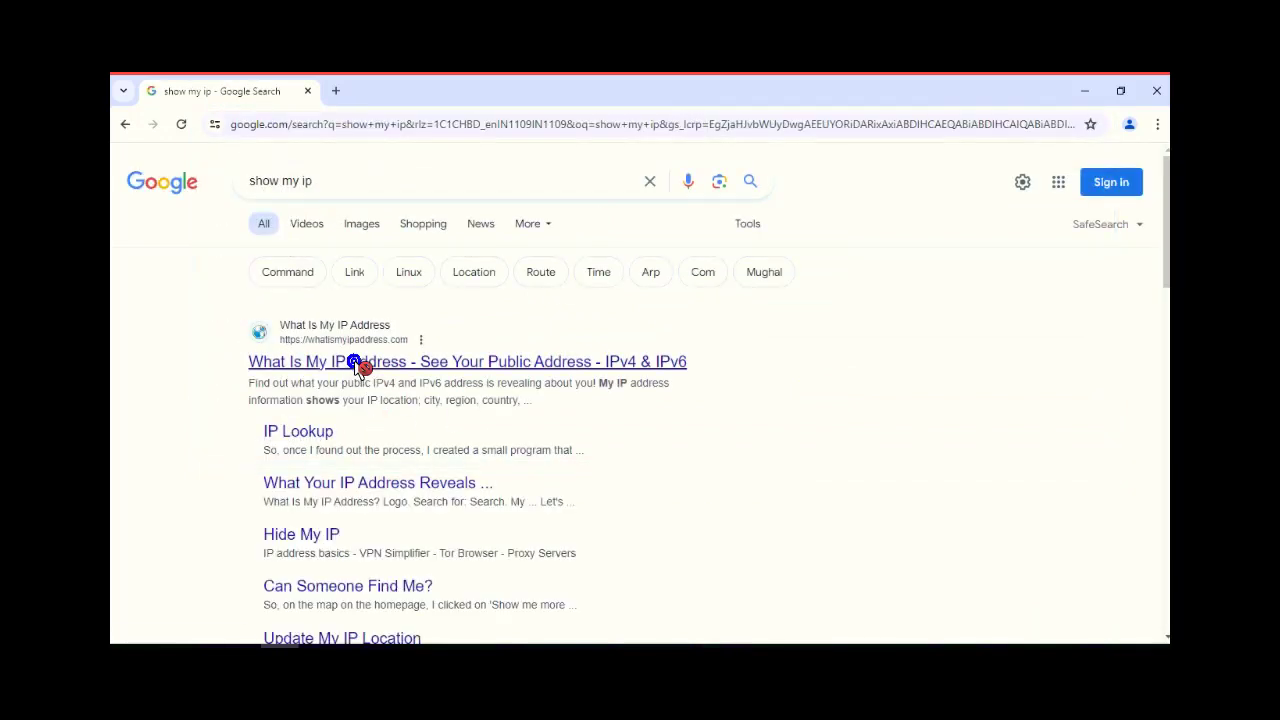
Step: Open the What Is My IP Address search result in a new tab and view the public IP address
right_click(362, 369)
click(391, 378)
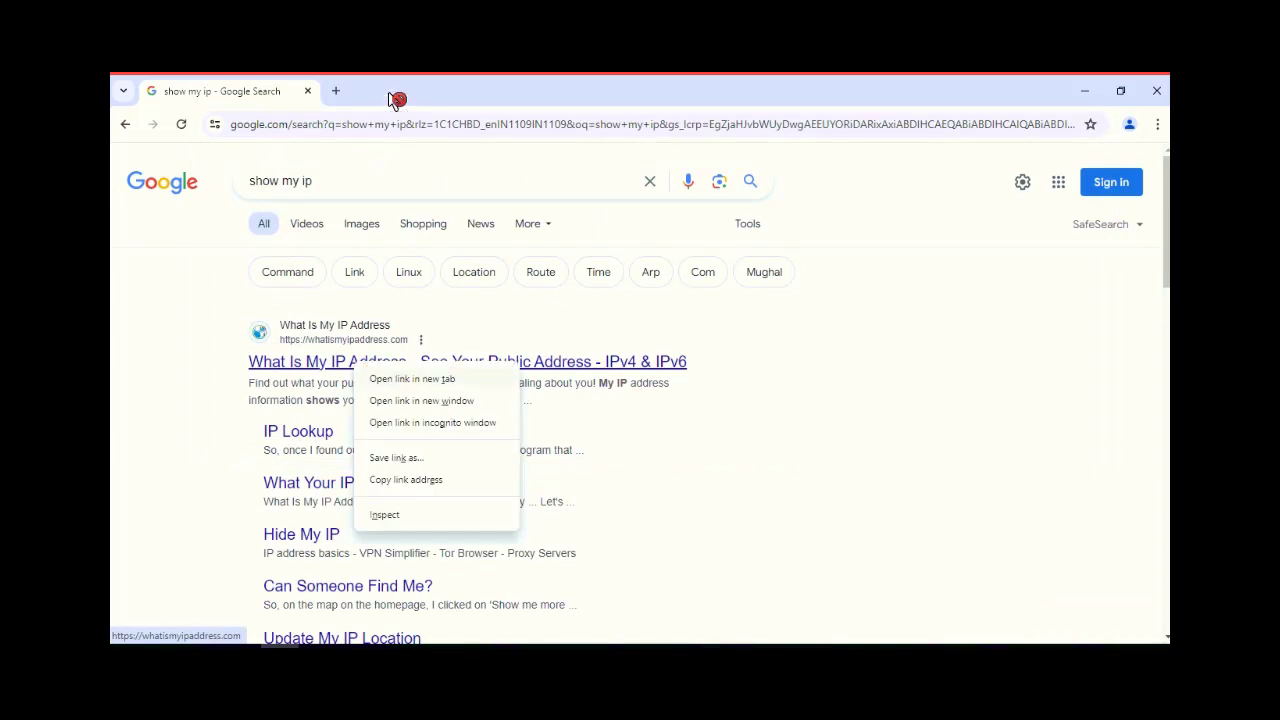
click(348, 91)
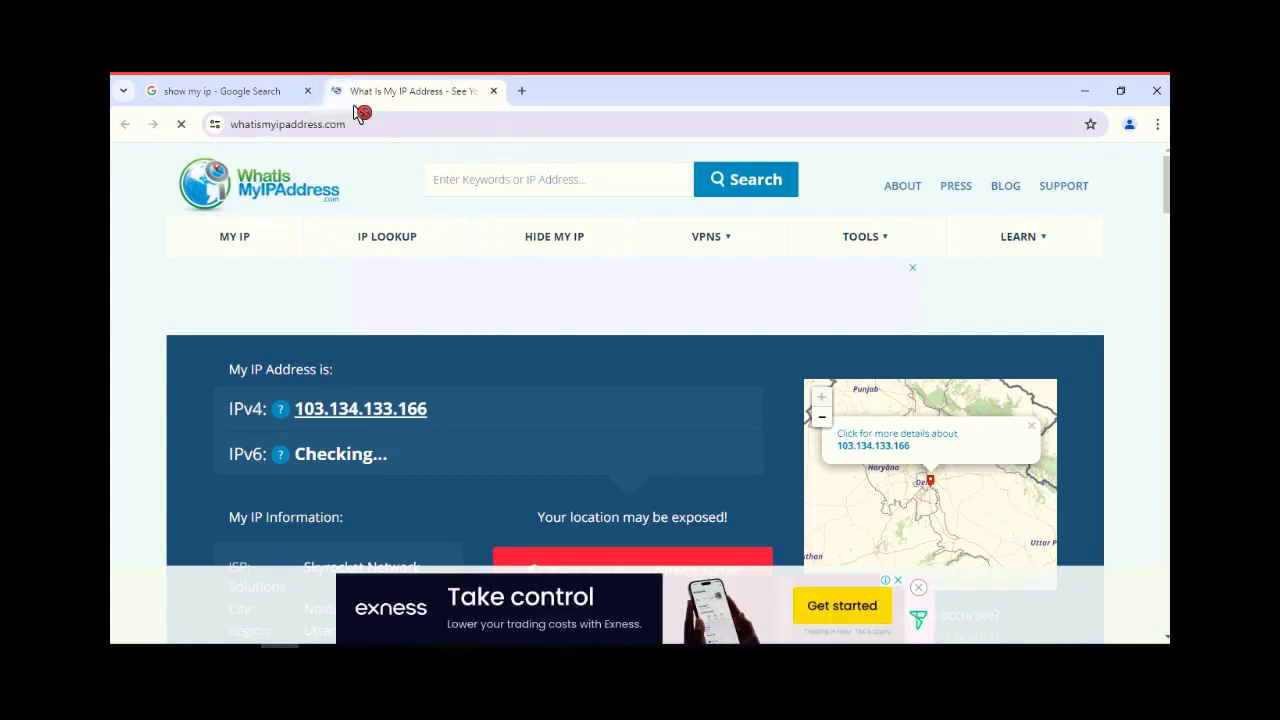
Step: Return to the Google results and search for "port checker"
click(248, 96)
click(362, 189)
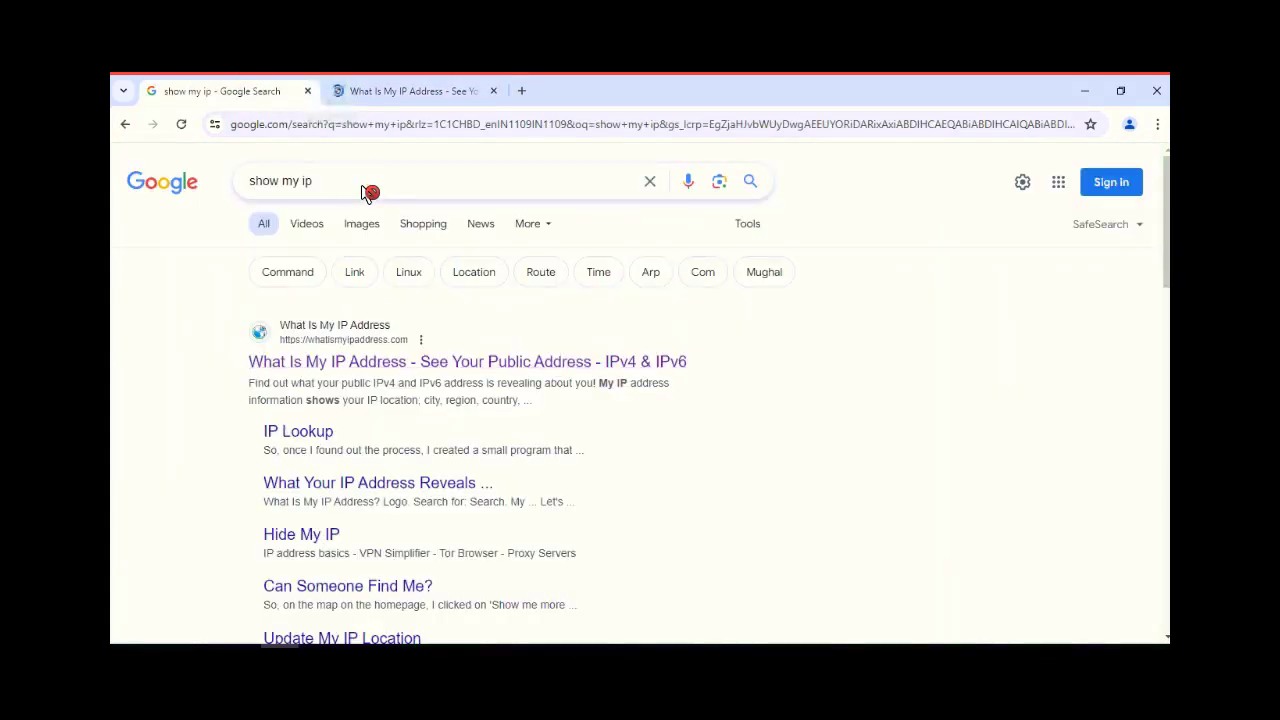
key(ctrl+a)
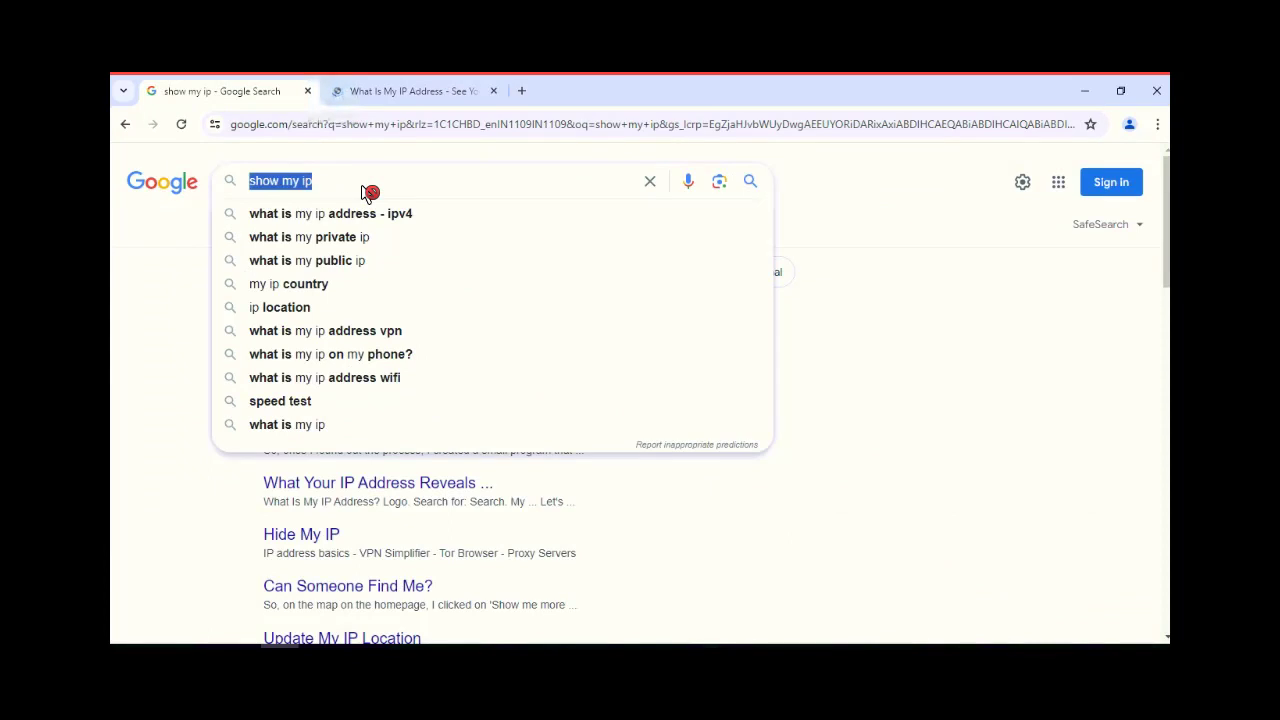
text(port checker)
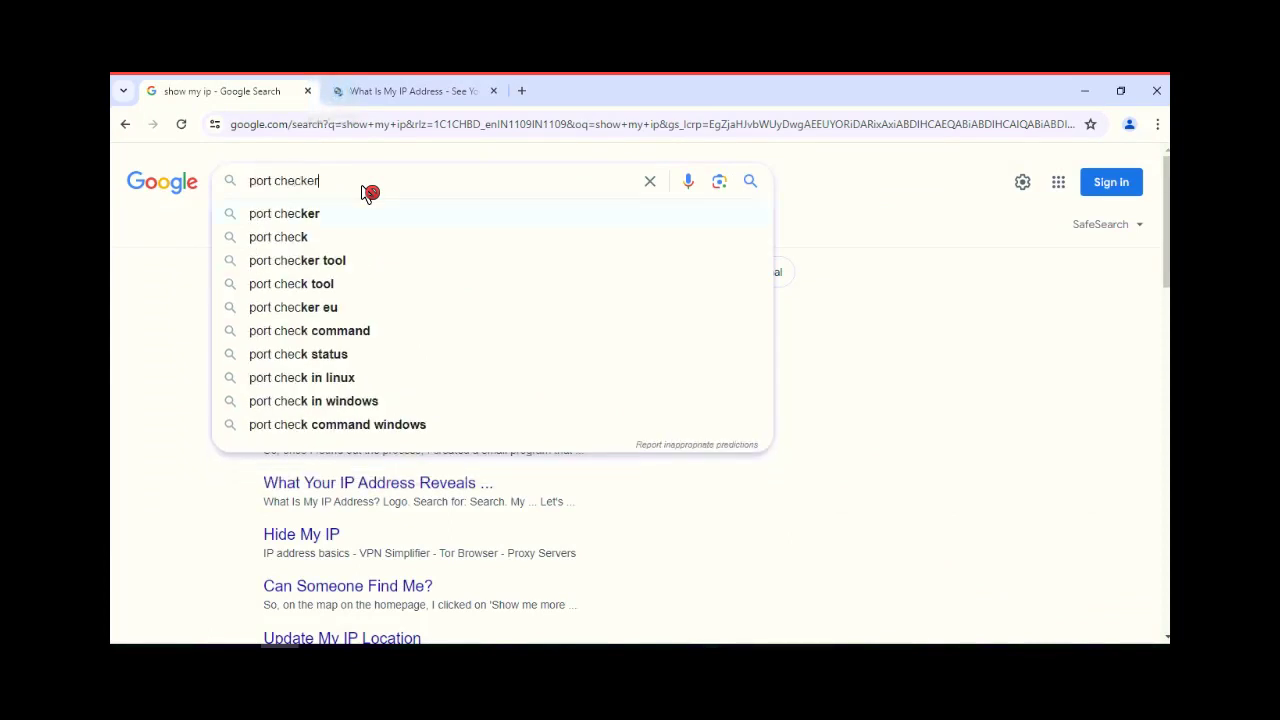
key(Return)
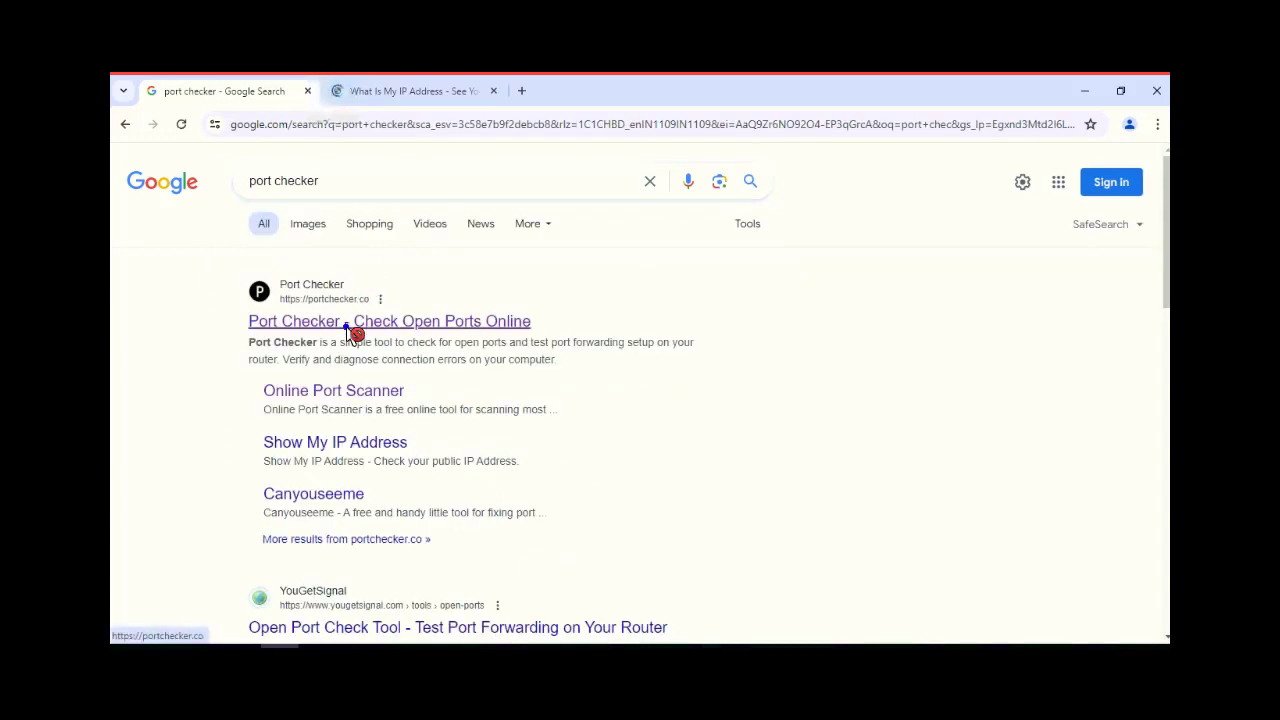
Step: Open the Port Checker - Check Open Ports Online result in a new tab and switch to it
right_click(352, 330)
click(368, 342)
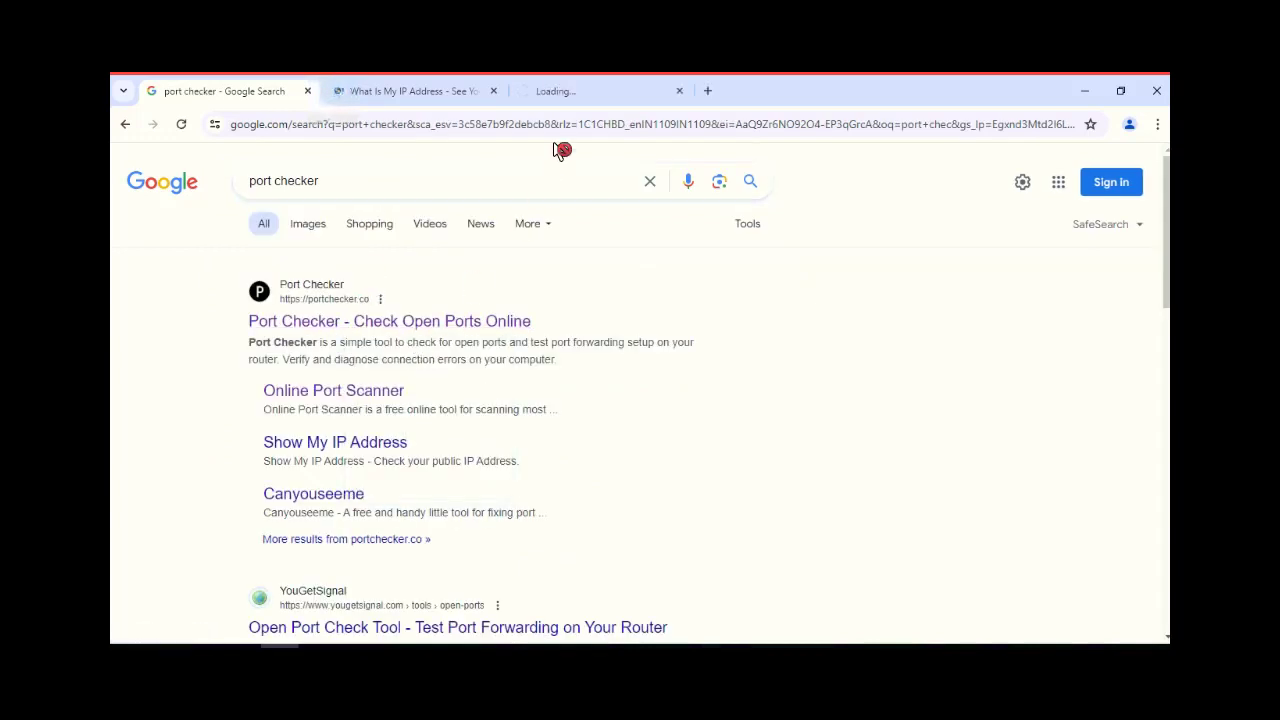
click(572, 95)
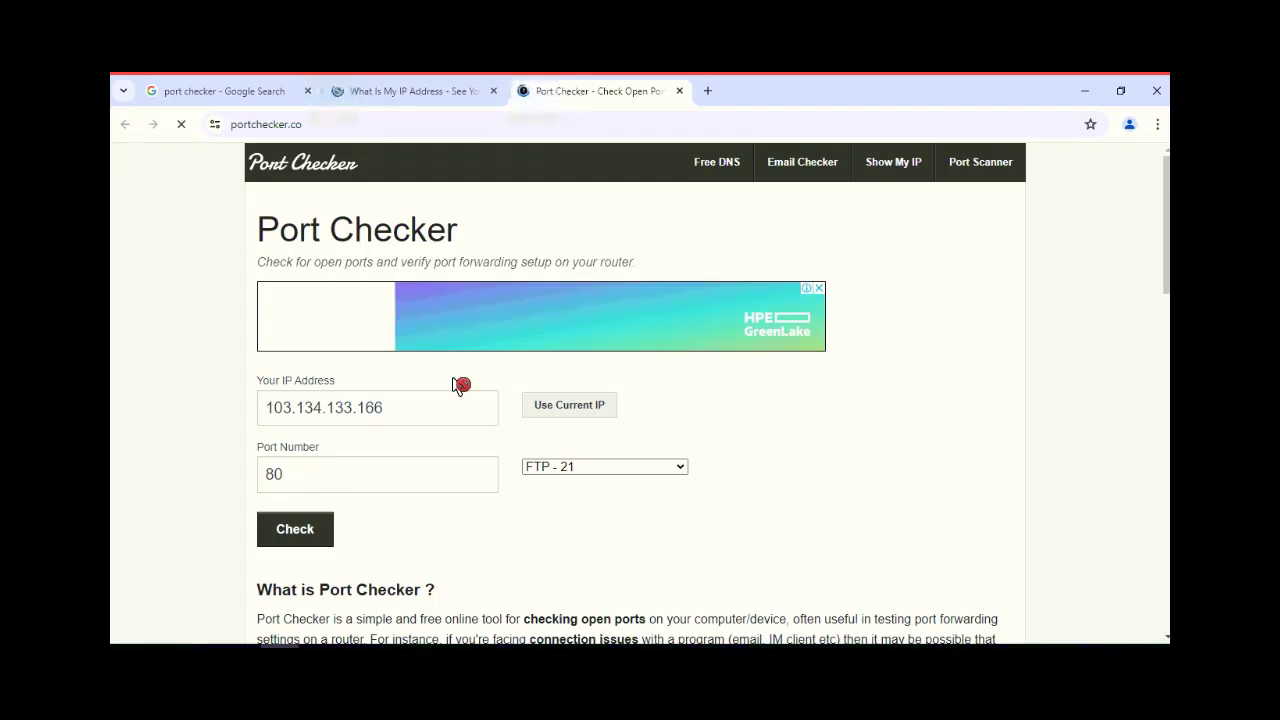
Step: Check whether port 1533 is open on the current public IP address
click(366, 479)
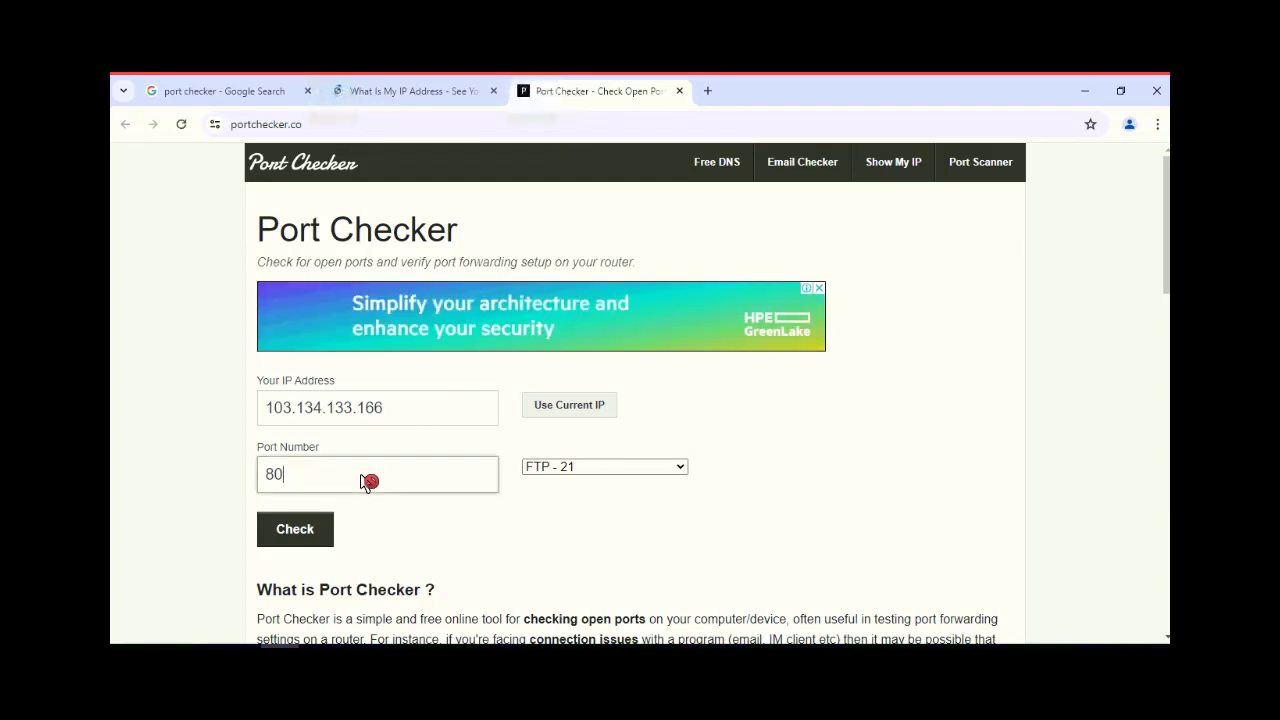
key(BackSpace)
key(BackSpace)
text(15)
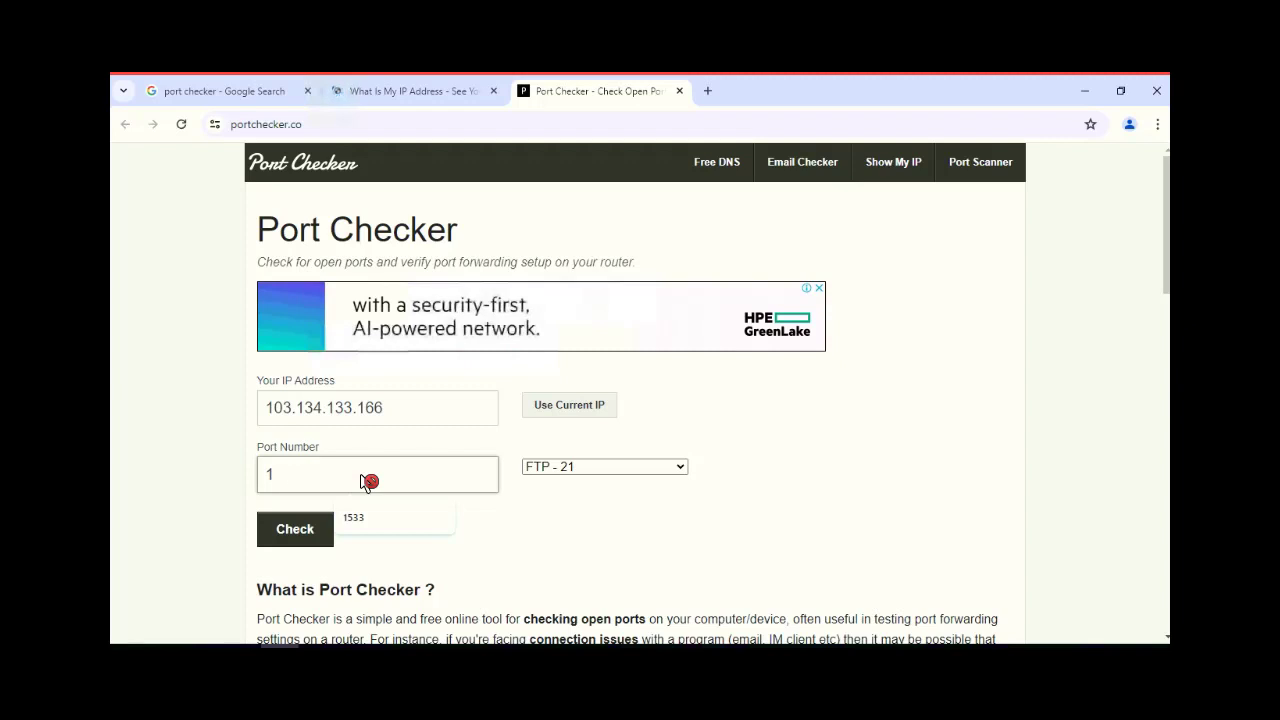
click(362, 526)
click(305, 531)
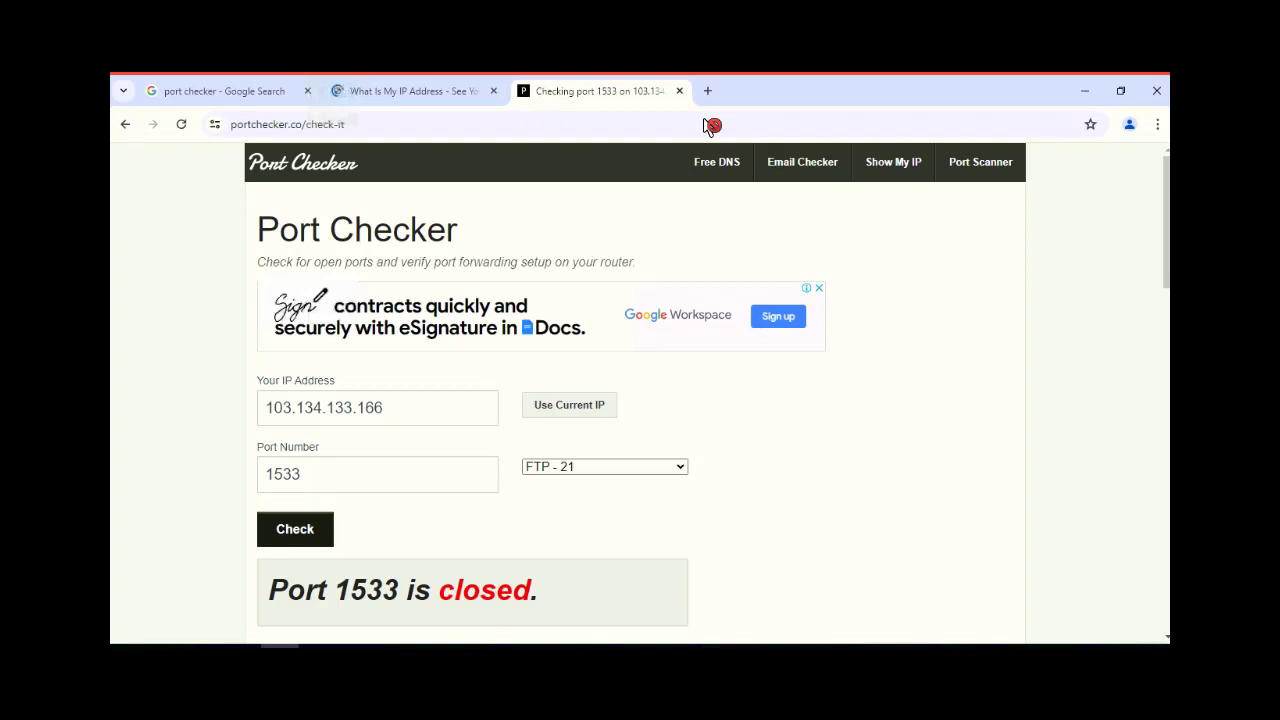
Step: Open the ER605 router's login page in a new tab and log in with the saved username and password
click(712, 91)
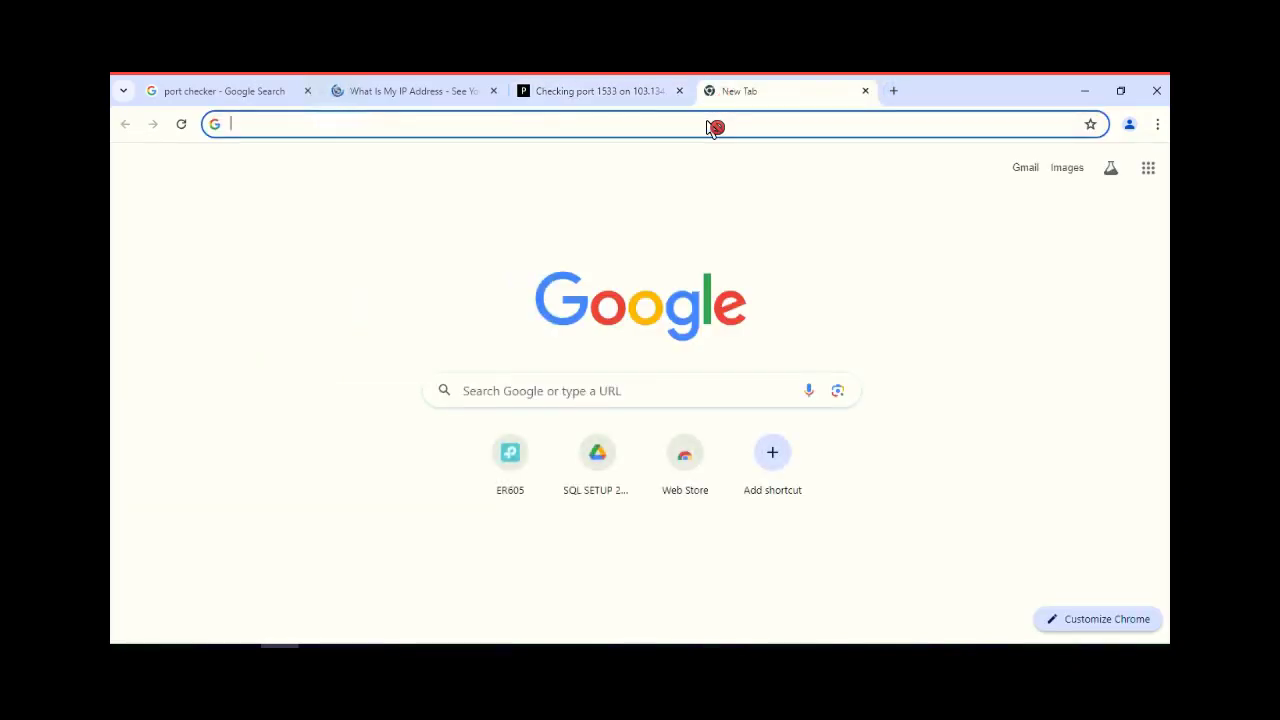
click(510, 455)
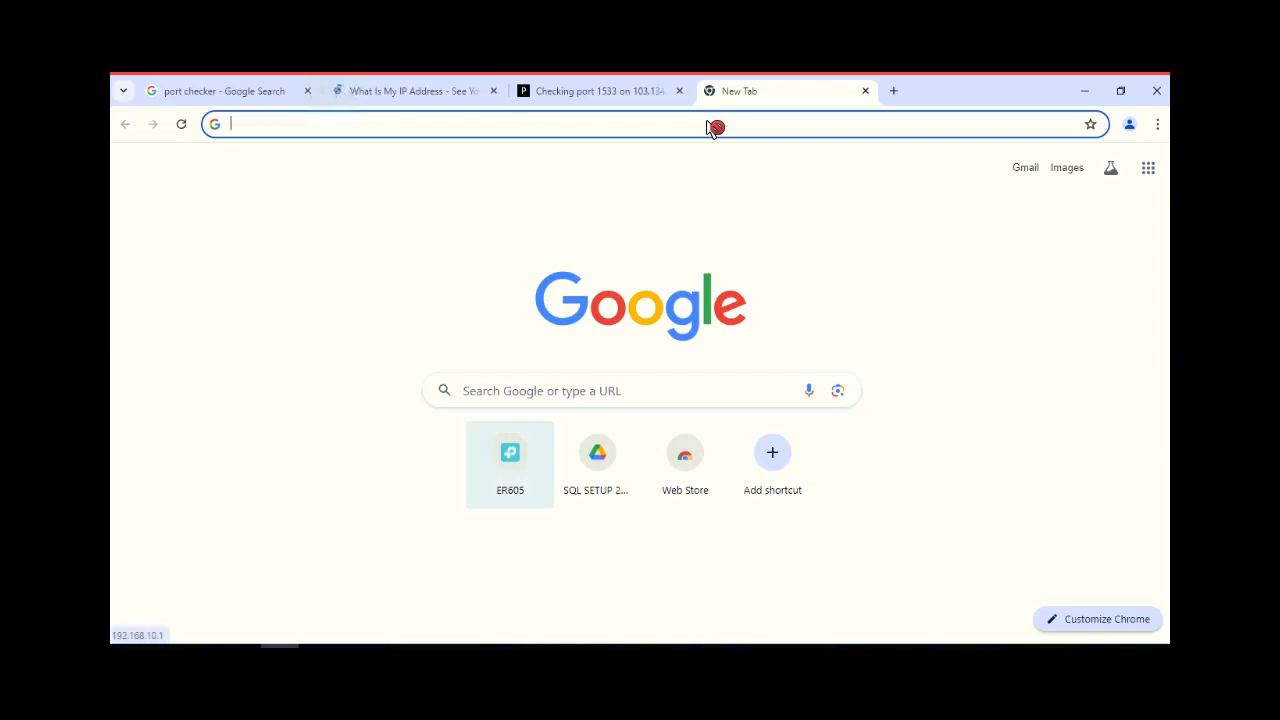
key(Down)
key(Down)
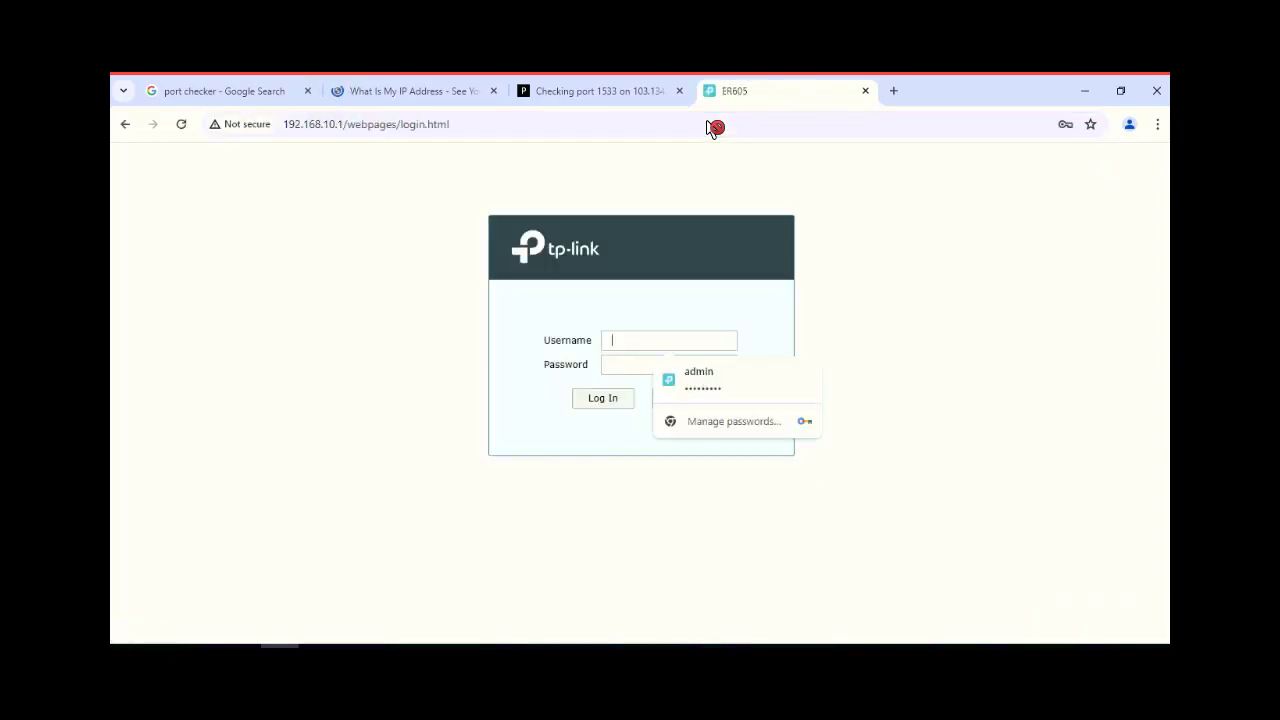
key(Return)
key(Return)
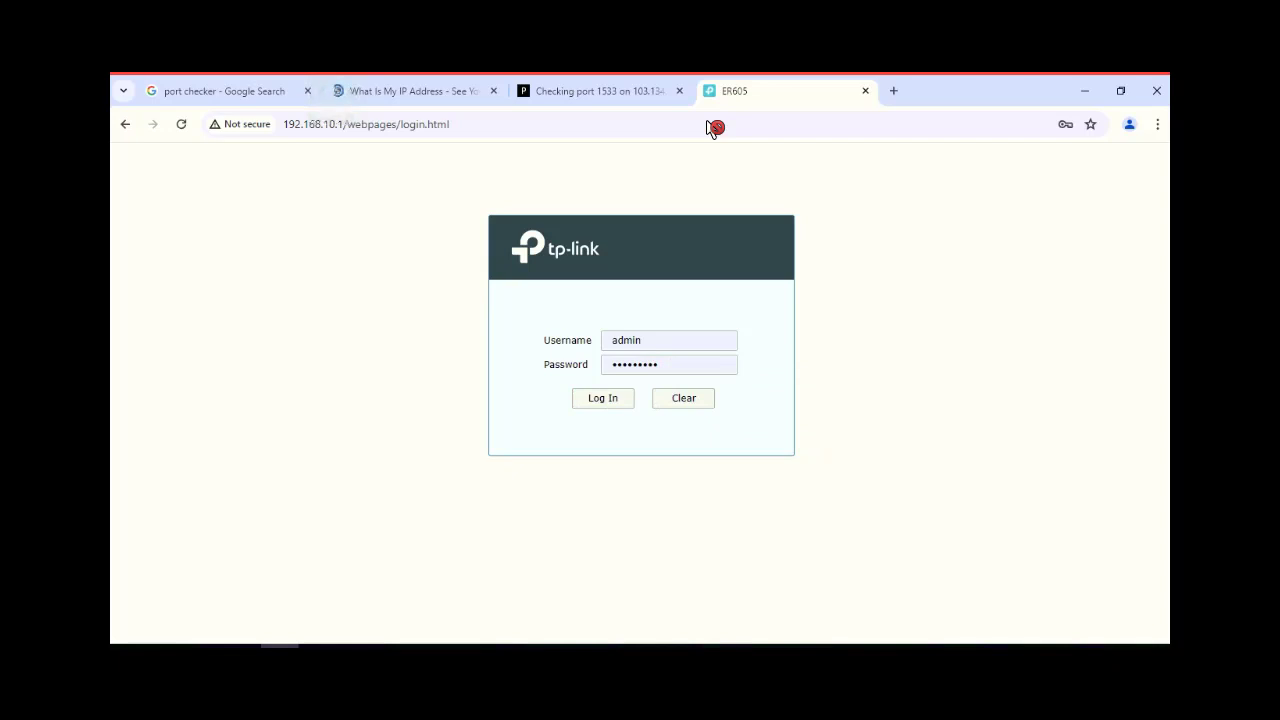
click(608, 403)
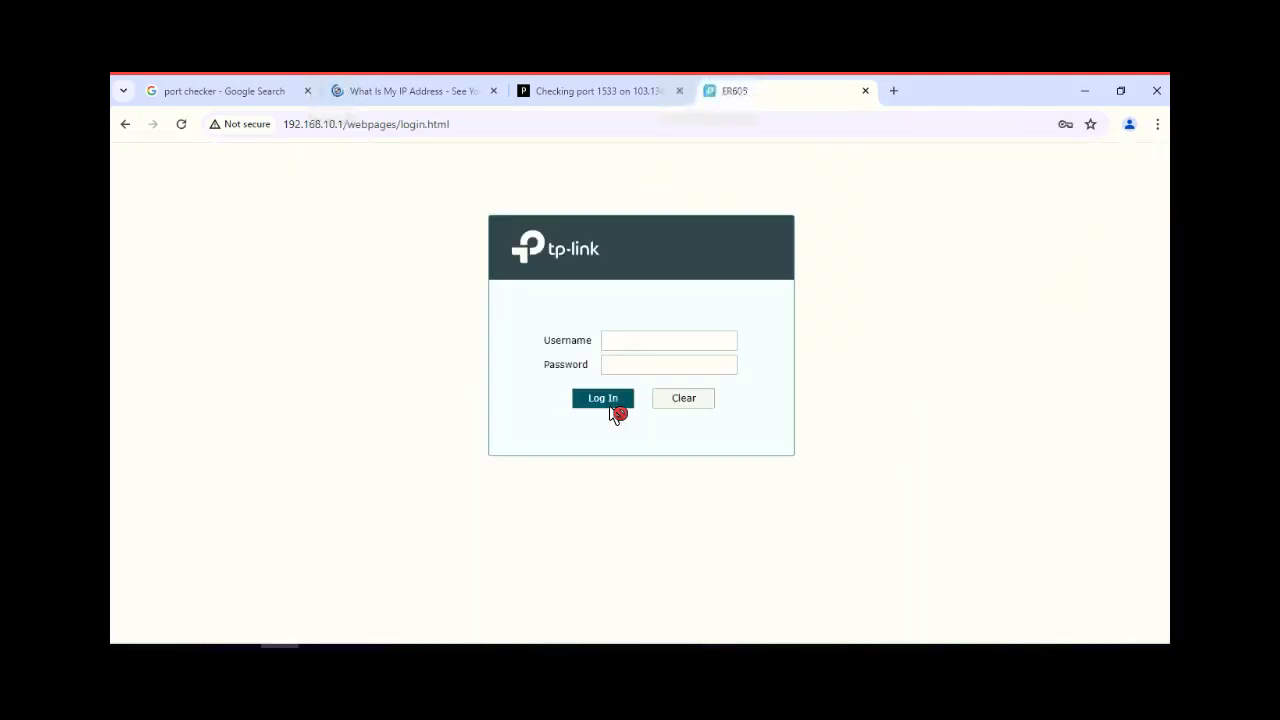
key(Down)
key(Return)
click(611, 405)
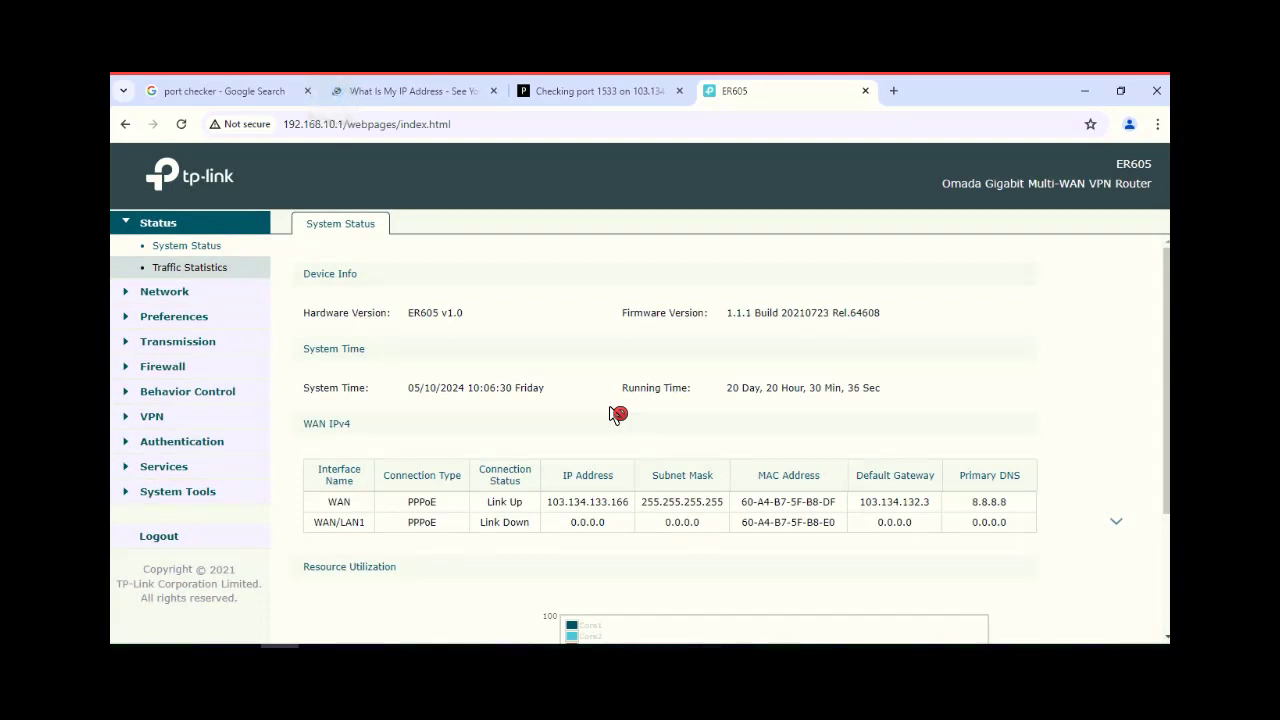
Step: View the router's LAN and WAN mode settings, and open the WAN port's connection configuration
click(205, 316)
click(127, 292)
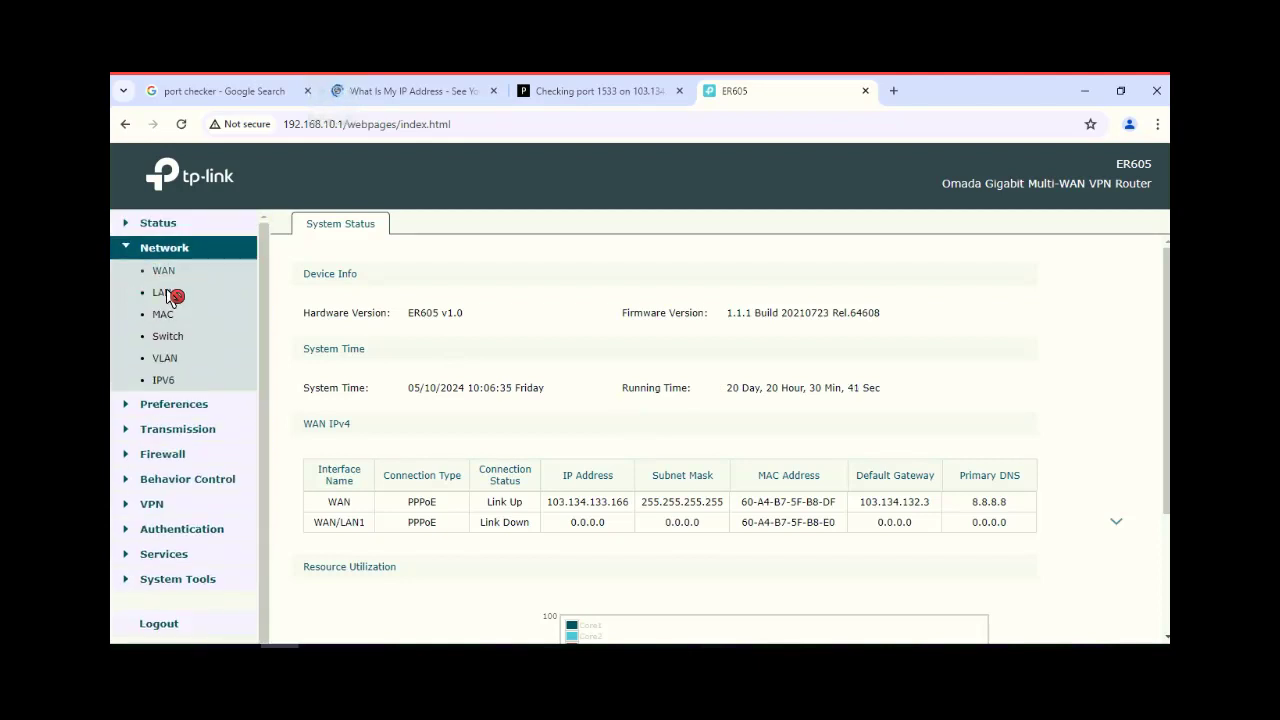
click(163, 293)
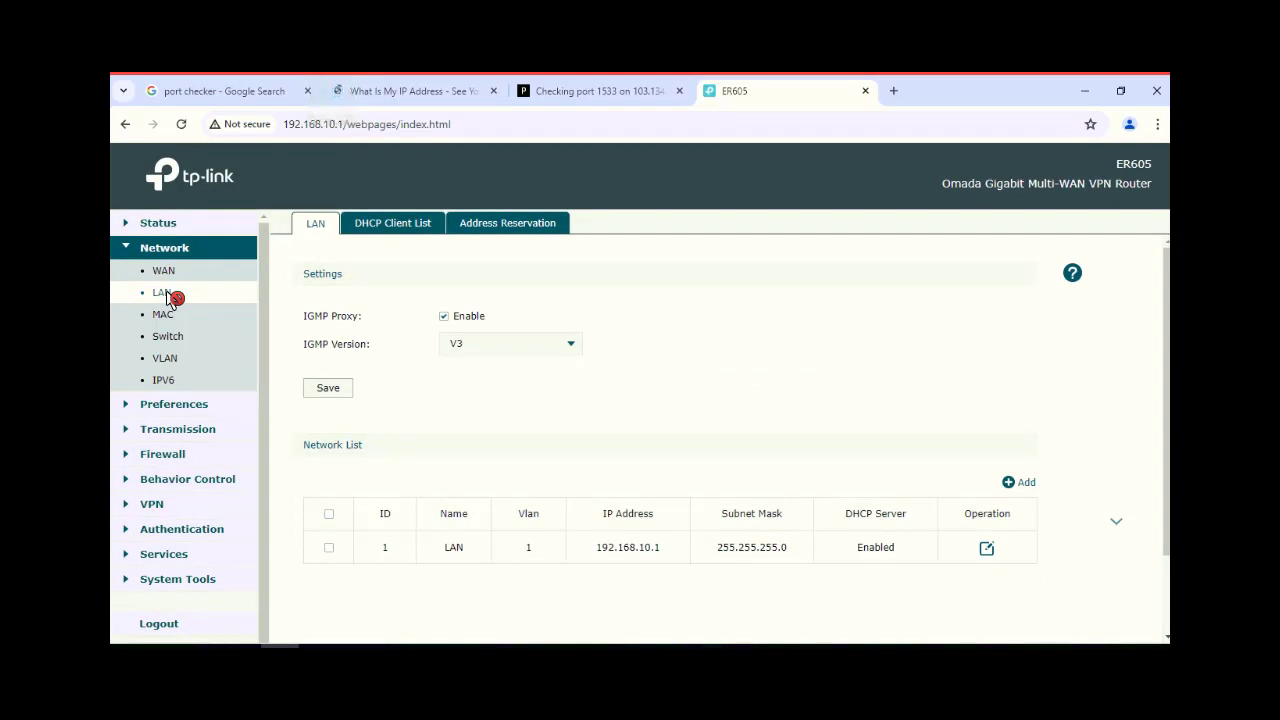
click(168, 271)
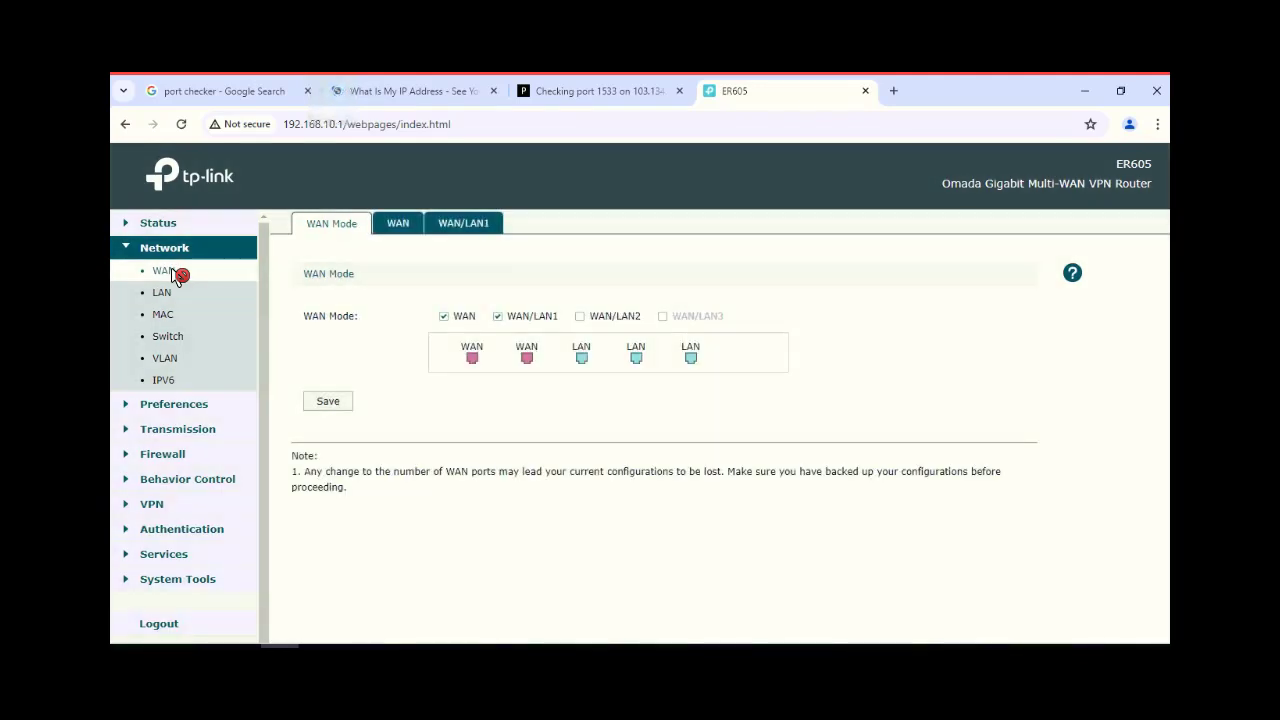
click(397, 225)
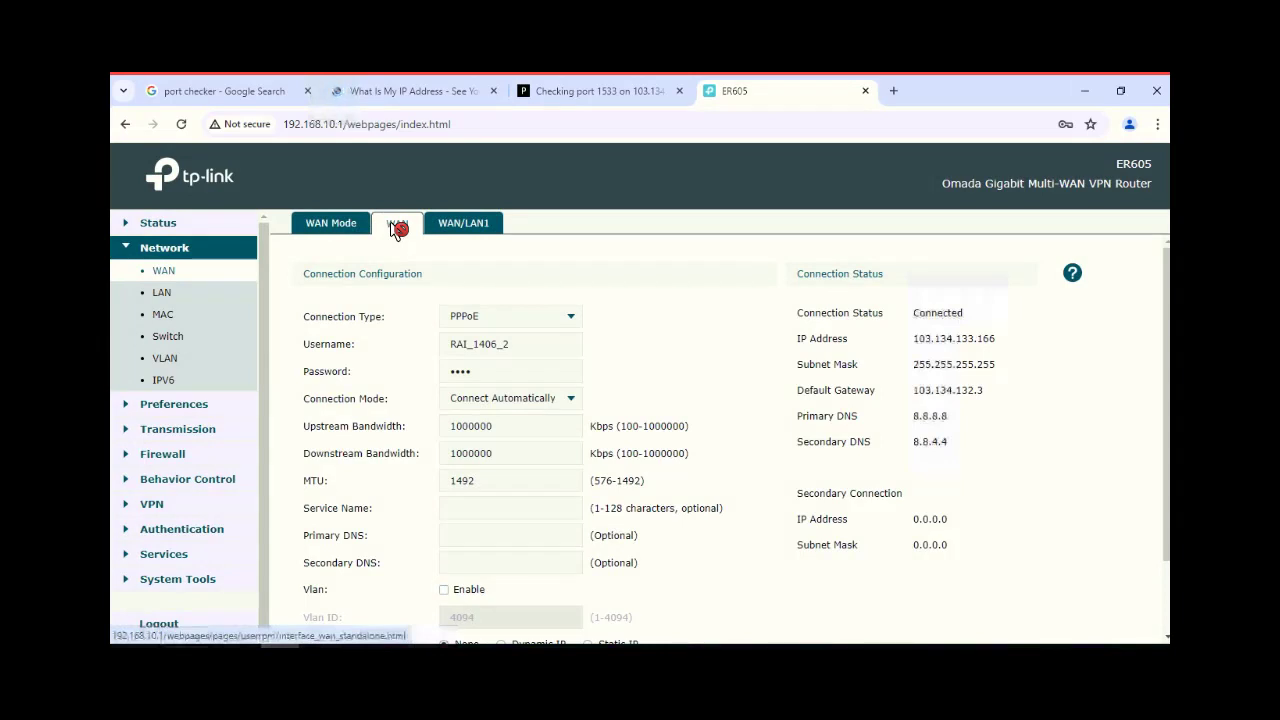
Step: Select the PPPoE username in the WAN connection configuration to identify the internet account
click(516, 345)
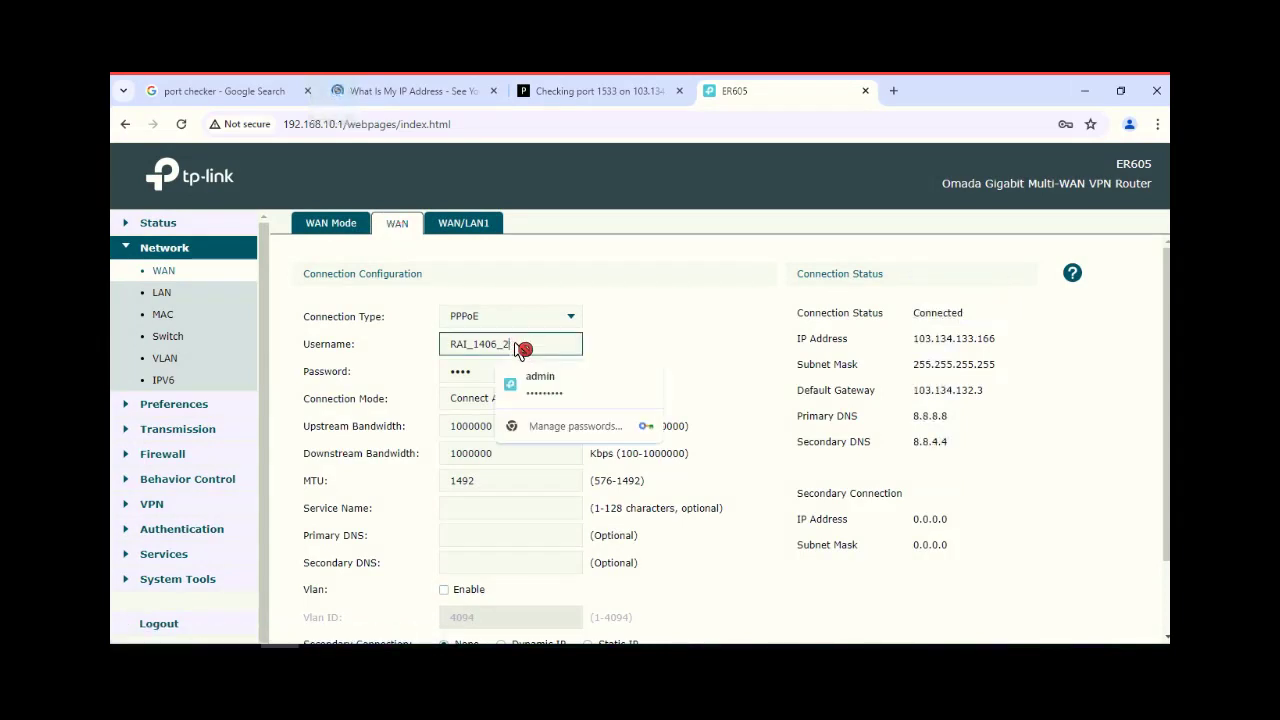
drag(516, 345, 409, 351)
click(592, 380)
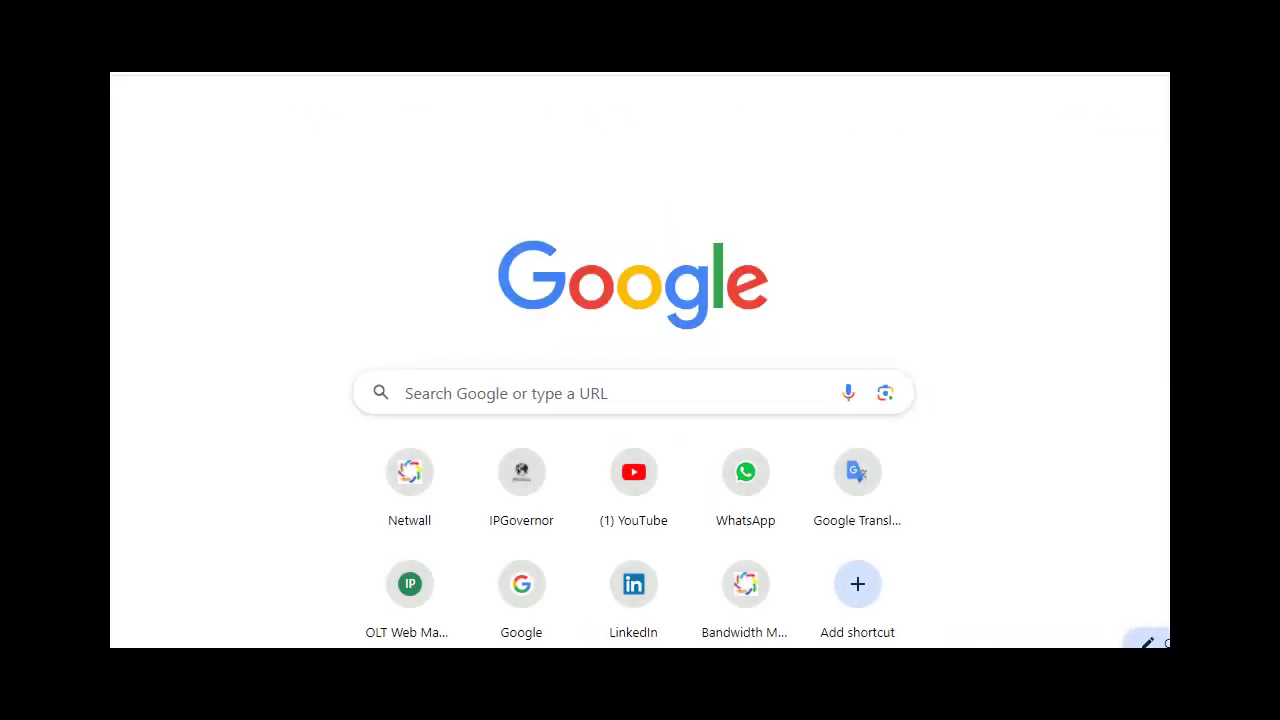
Step: Switch to the provider's bandwidth management portal and look up the customer's PPPoE username in the user search
text(gogoel.com)
key(Return)
click(361, 92)
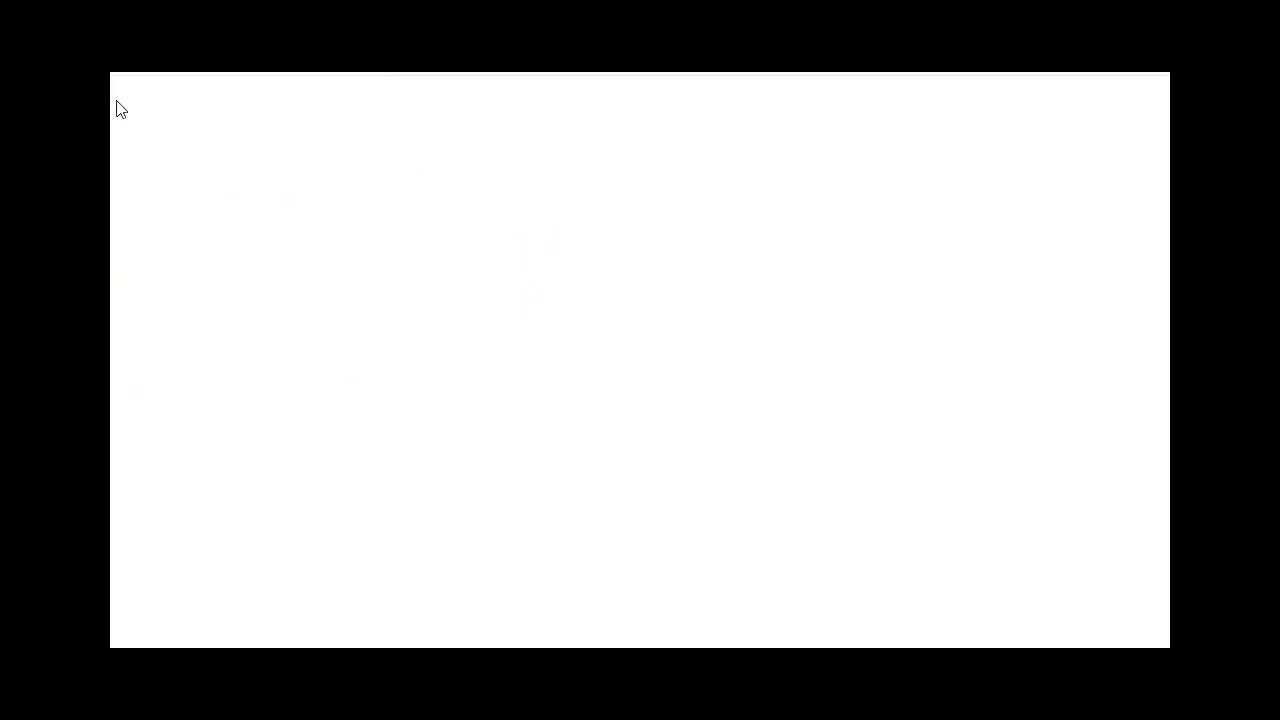
click(717, 606)
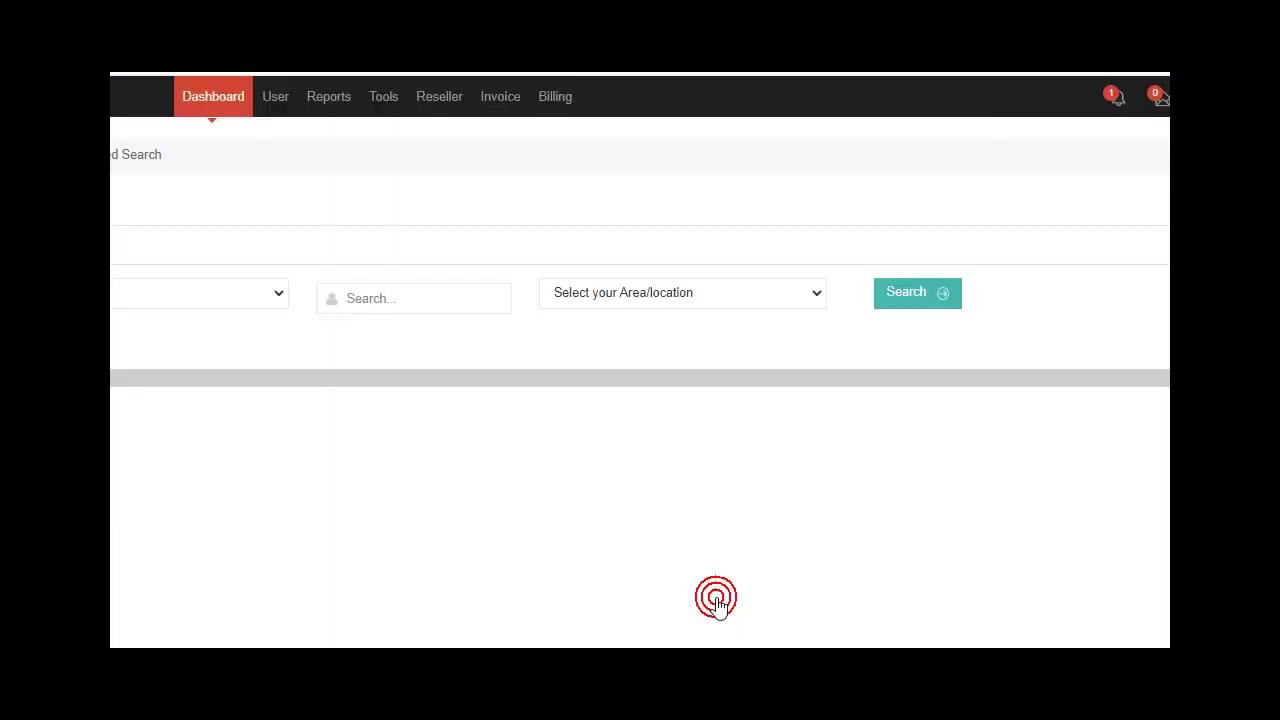
click(434, 290)
text(RAI_1406_2)
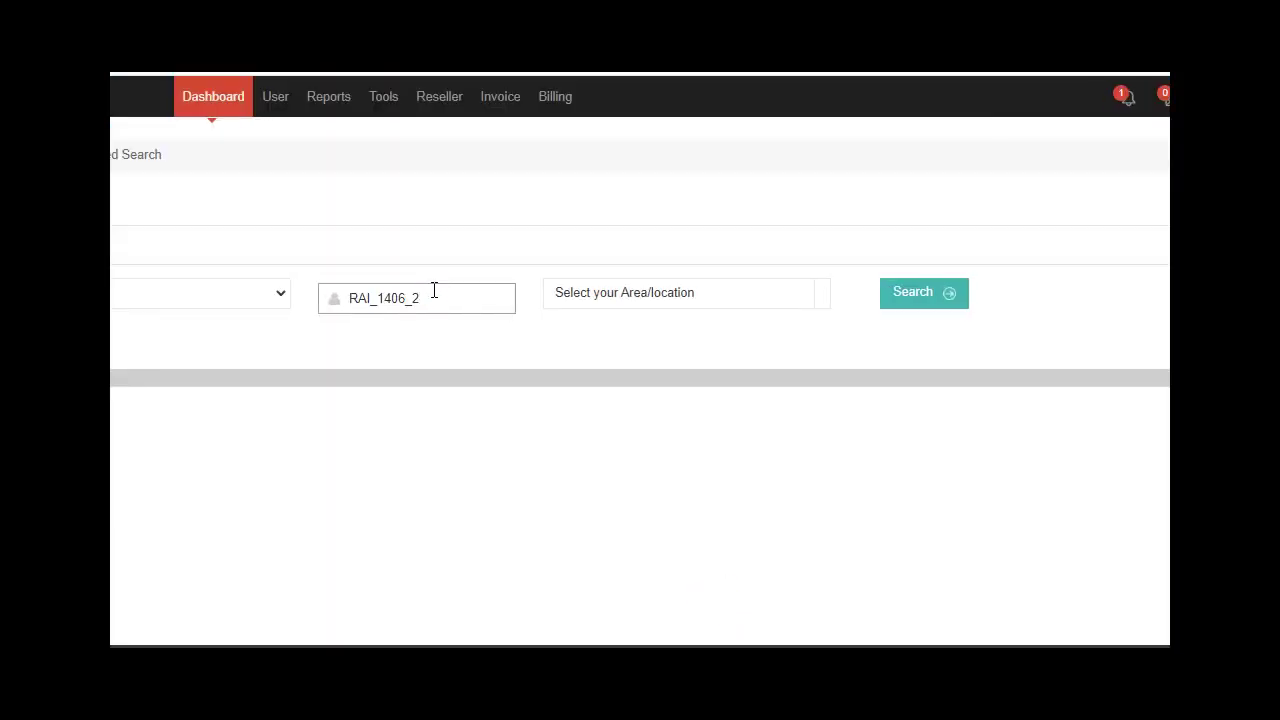
key(Return)
drag(490, 573, 741, 580)
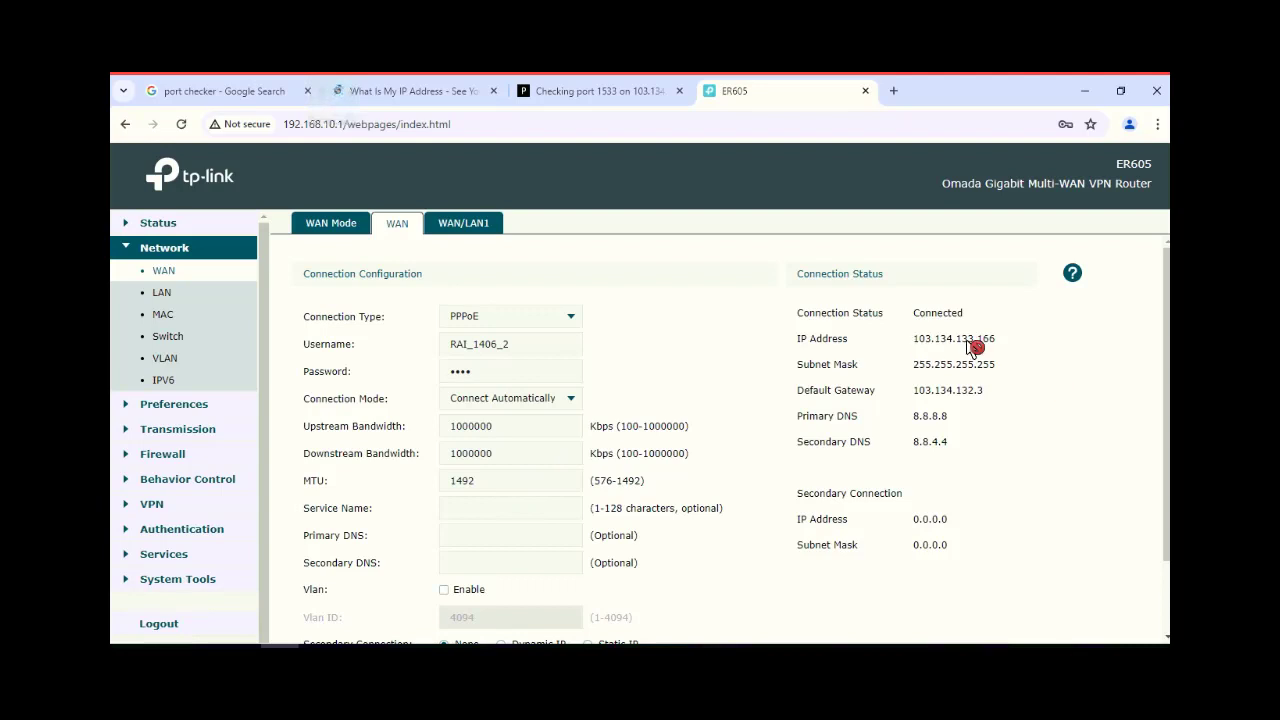
Step: Open the router's NAT settings under Transmission and review the existing virtual server rules
click(174, 457)
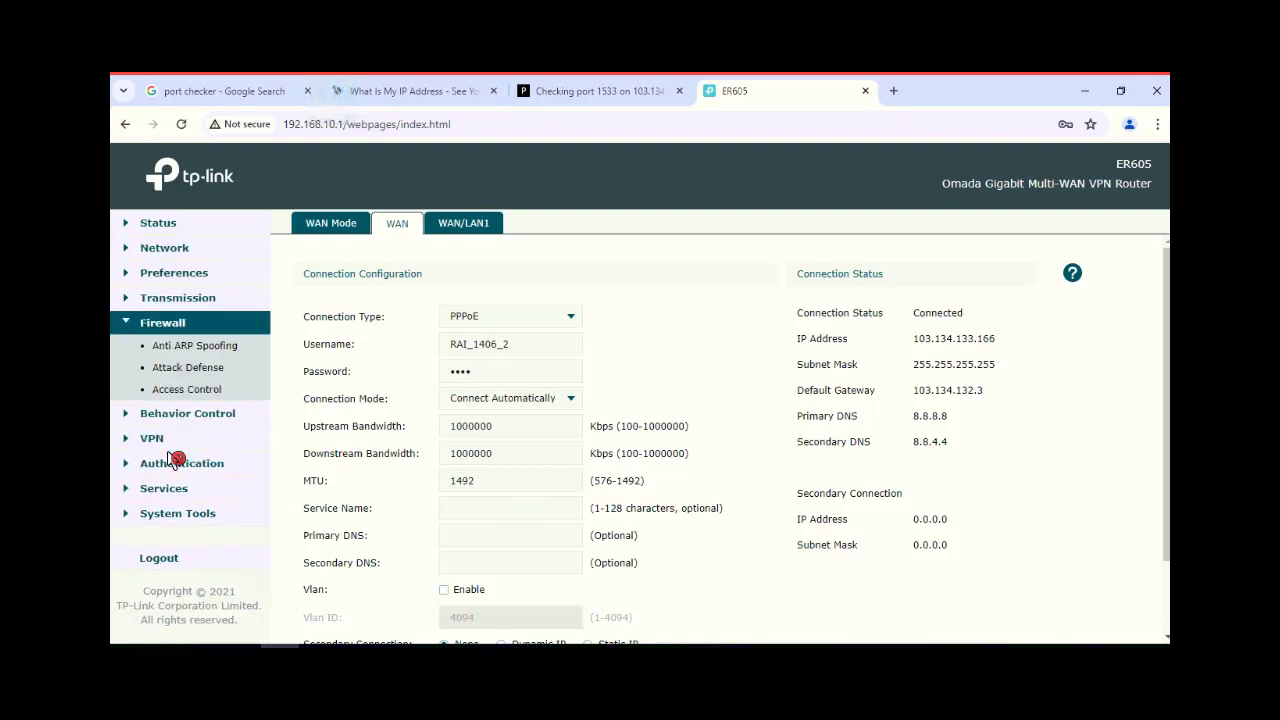
click(180, 436)
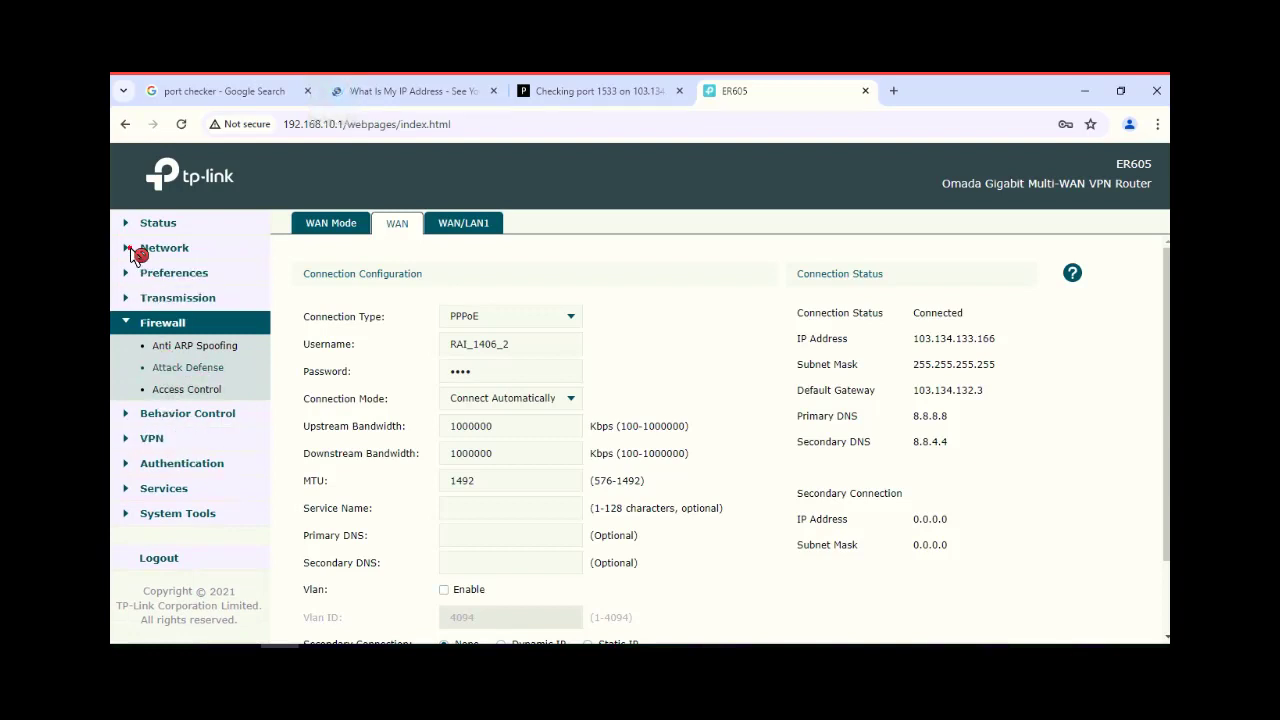
click(163, 250)
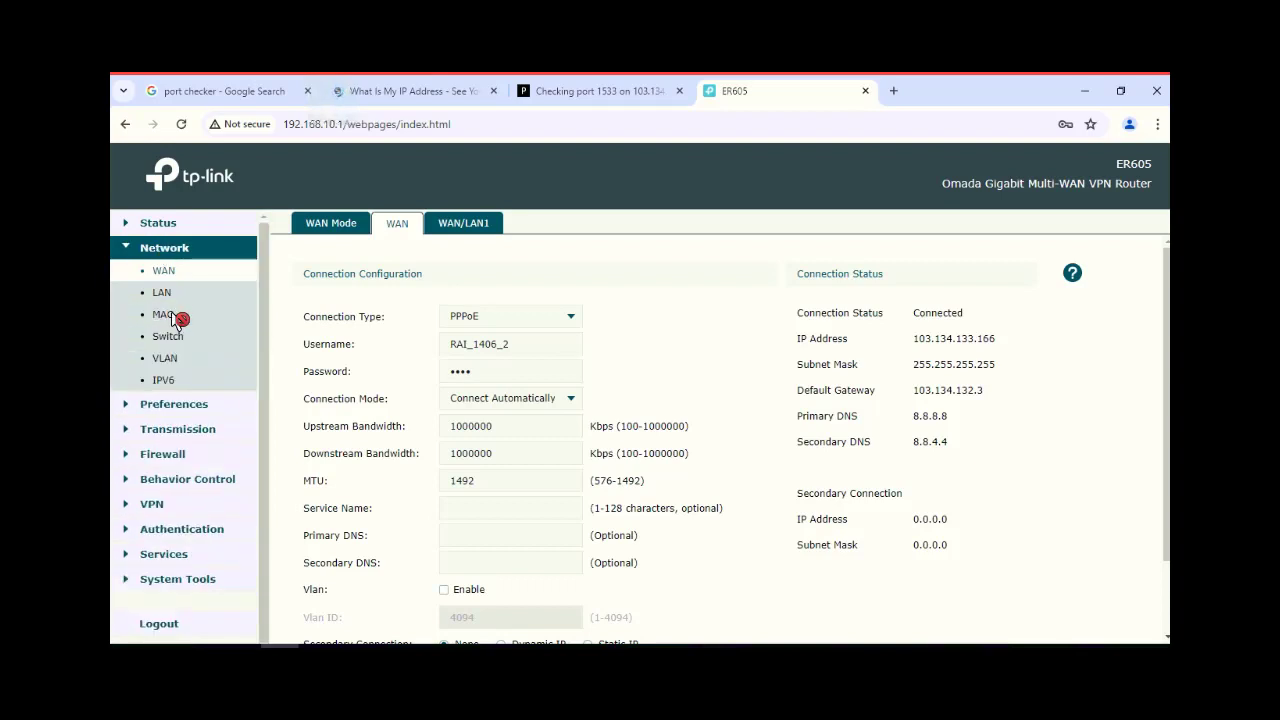
click(174, 406)
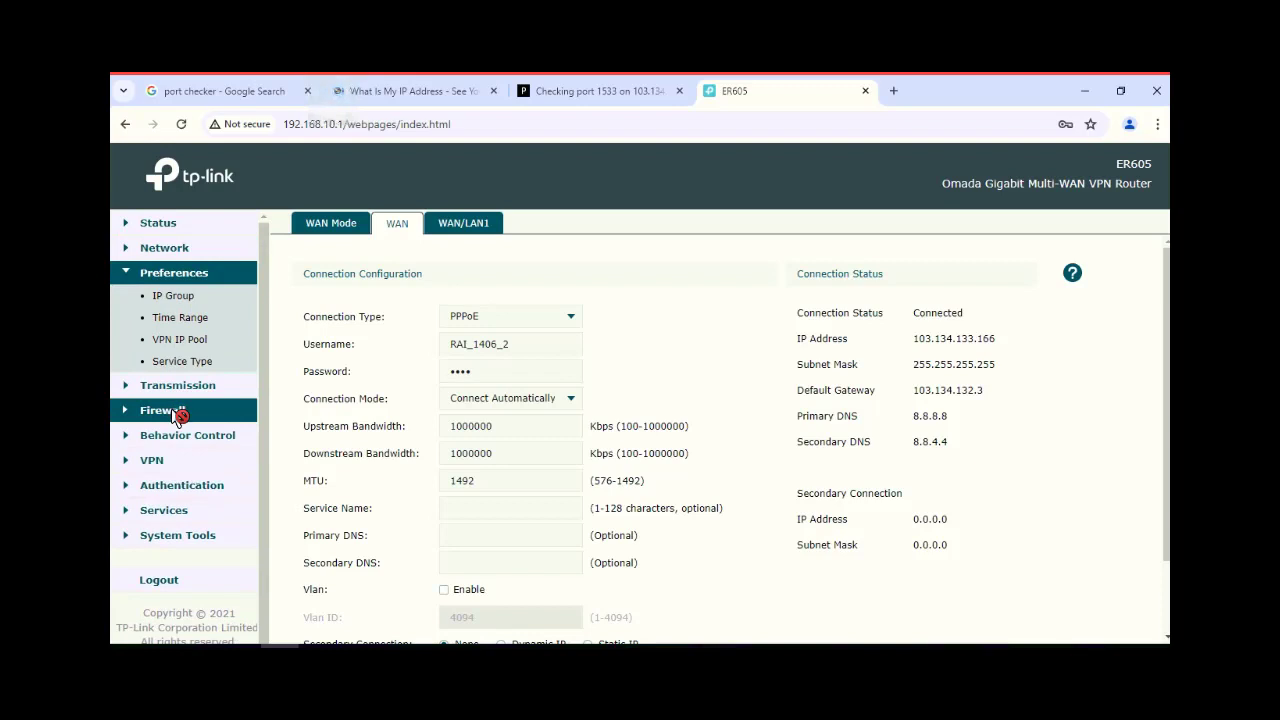
click(172, 380)
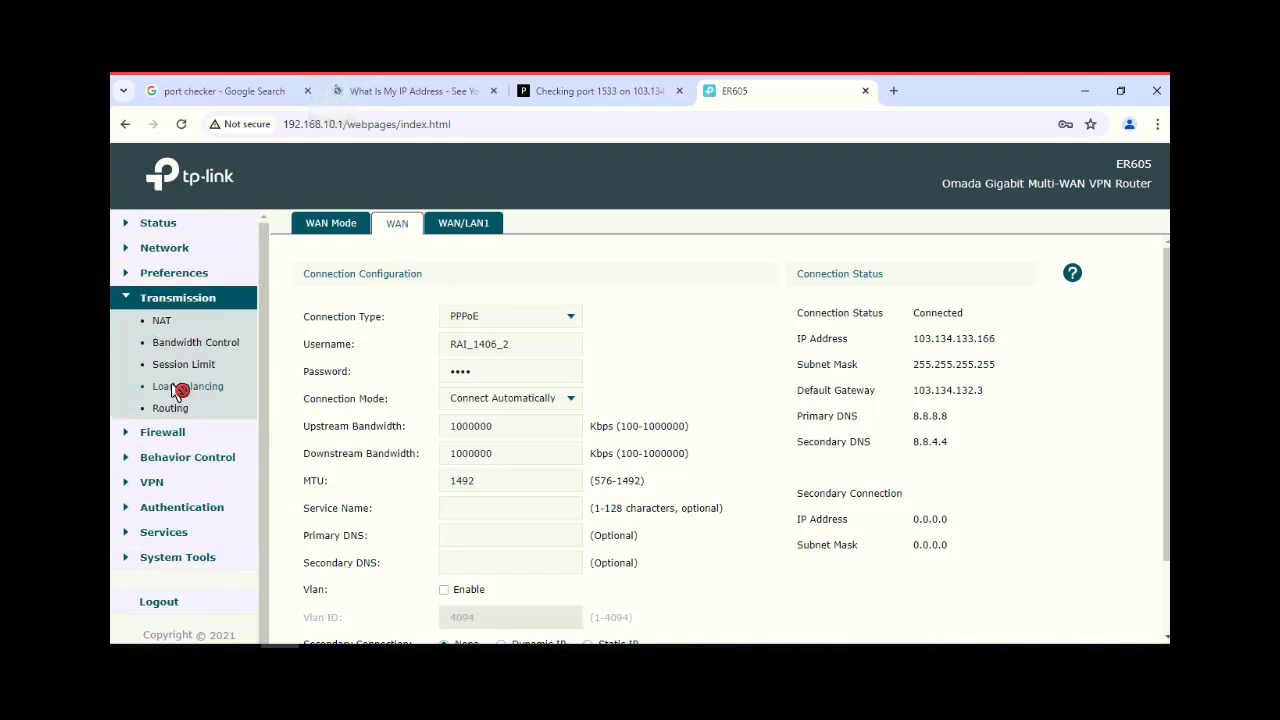
click(162, 321)
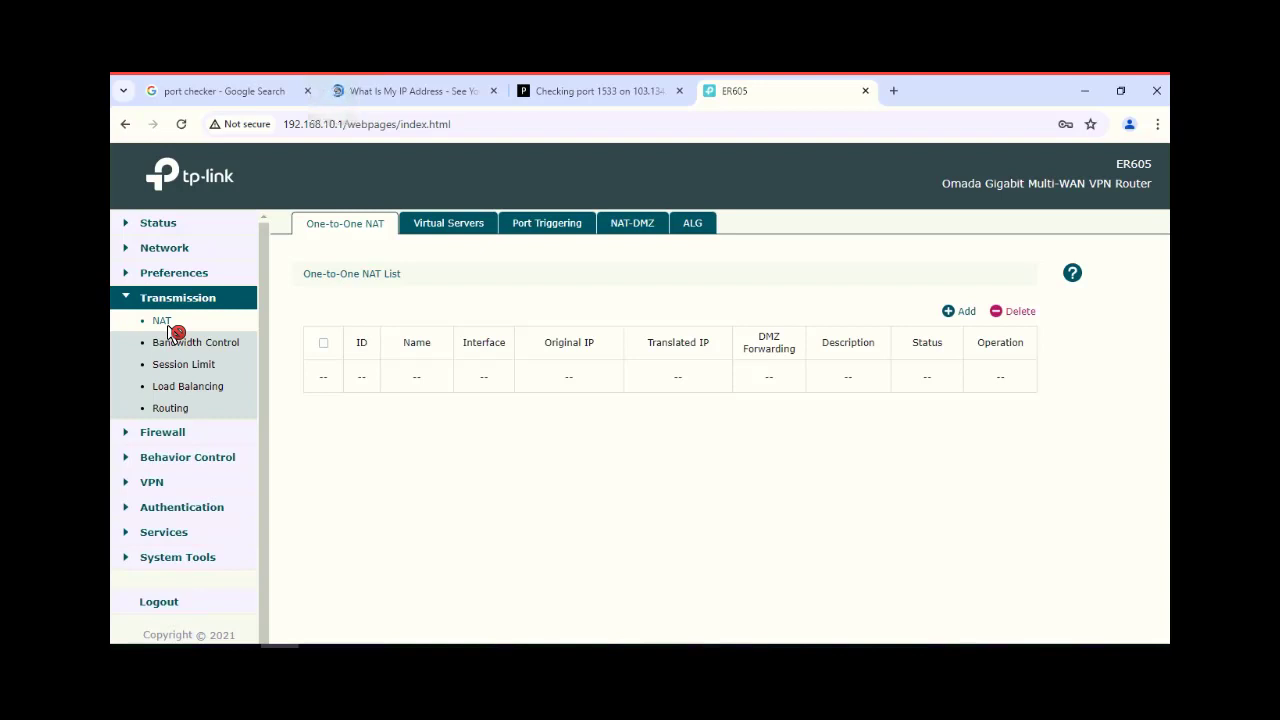
click(469, 232)
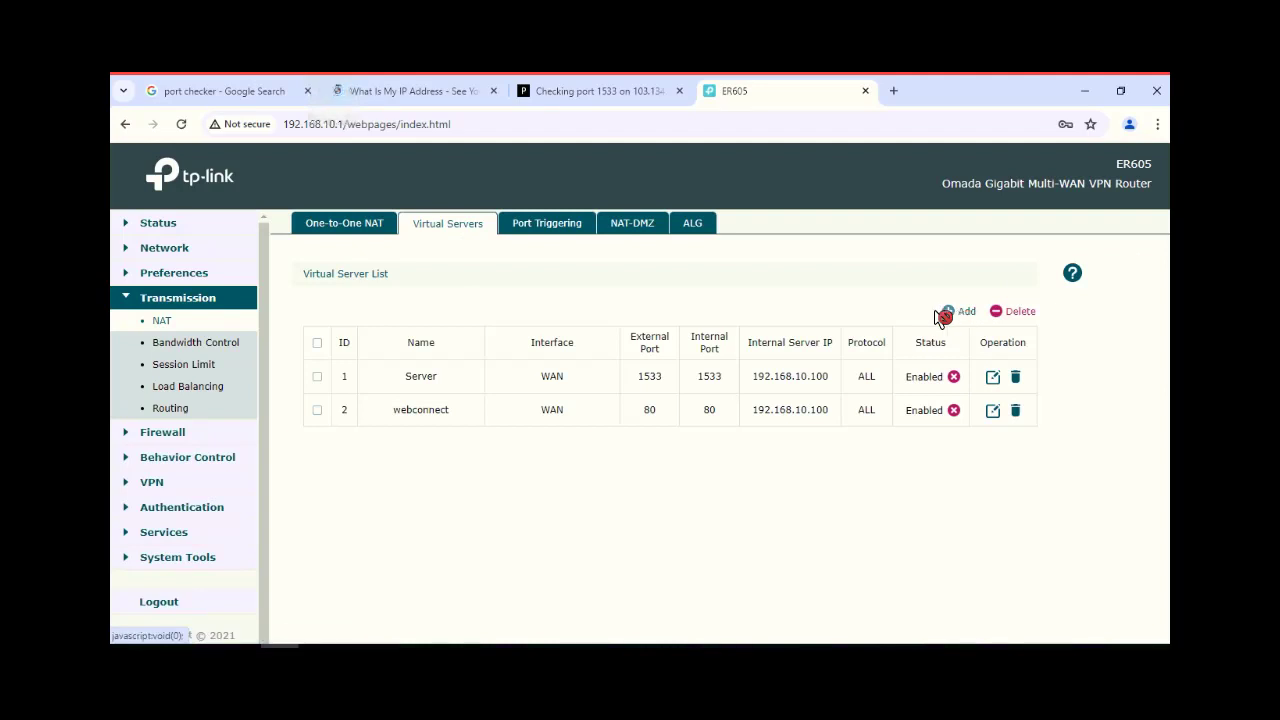
Step: Try to add an enabled NAT-DMZ rule named Server on the WAN interface with host IP address 192.168.10.100
click(645, 230)
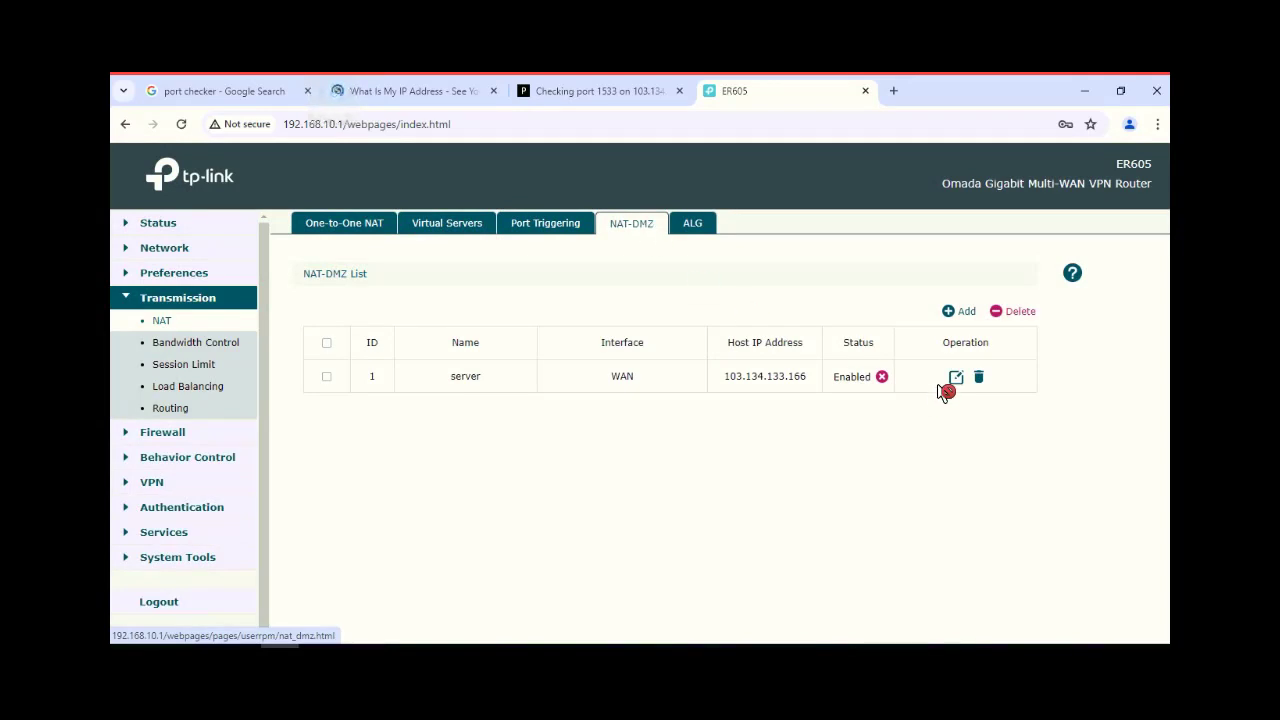
click(960, 318)
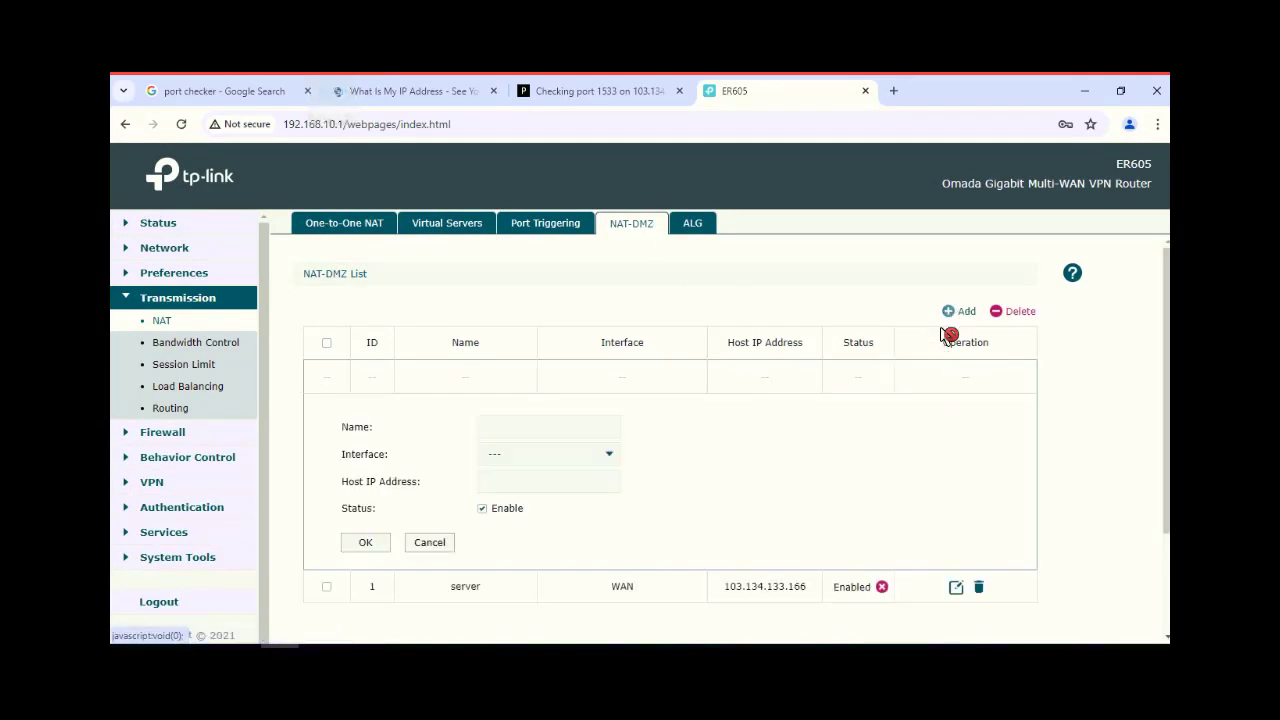
click(585, 433)
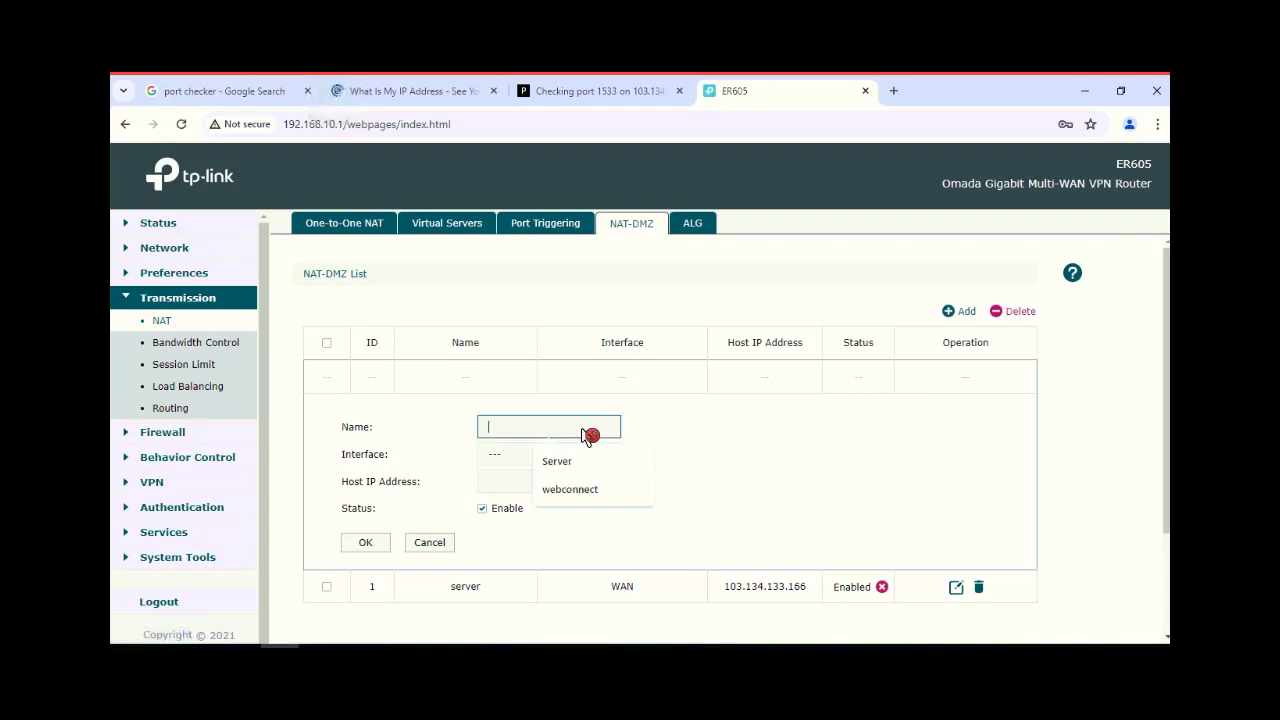
click(594, 466)
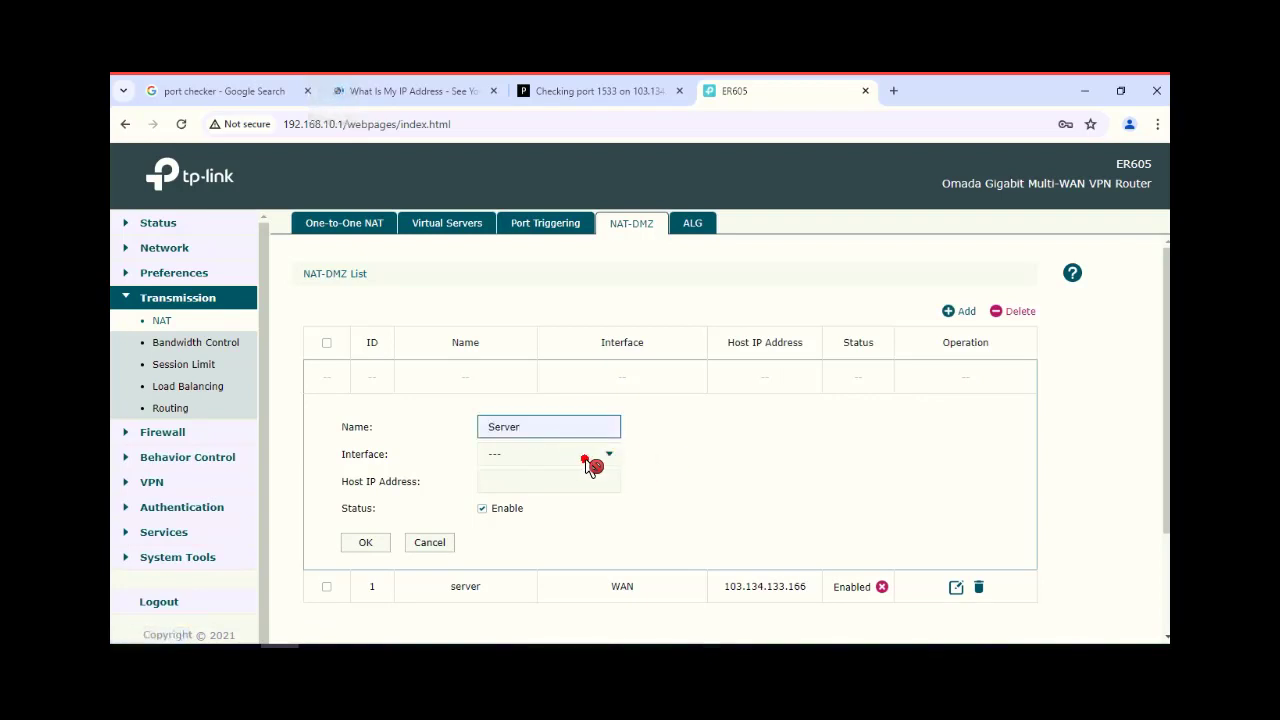
click(592, 460)
click(495, 487)
click(434, 486)
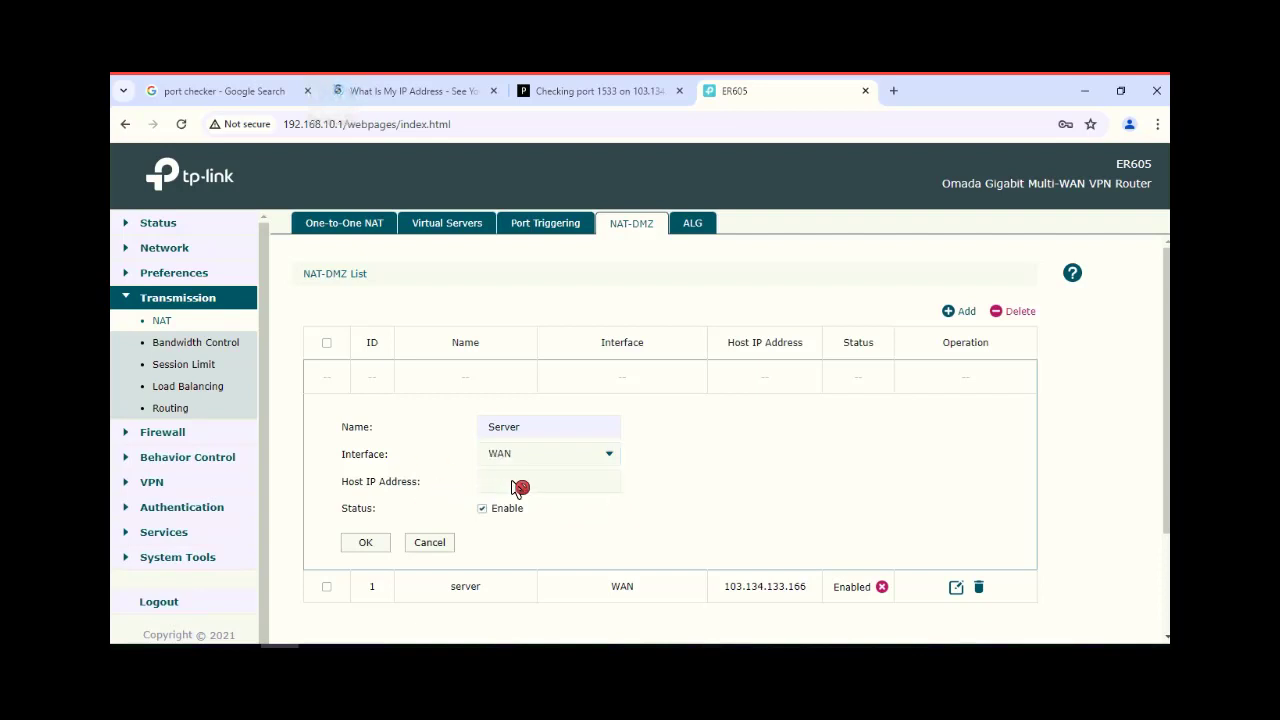
click(516, 486)
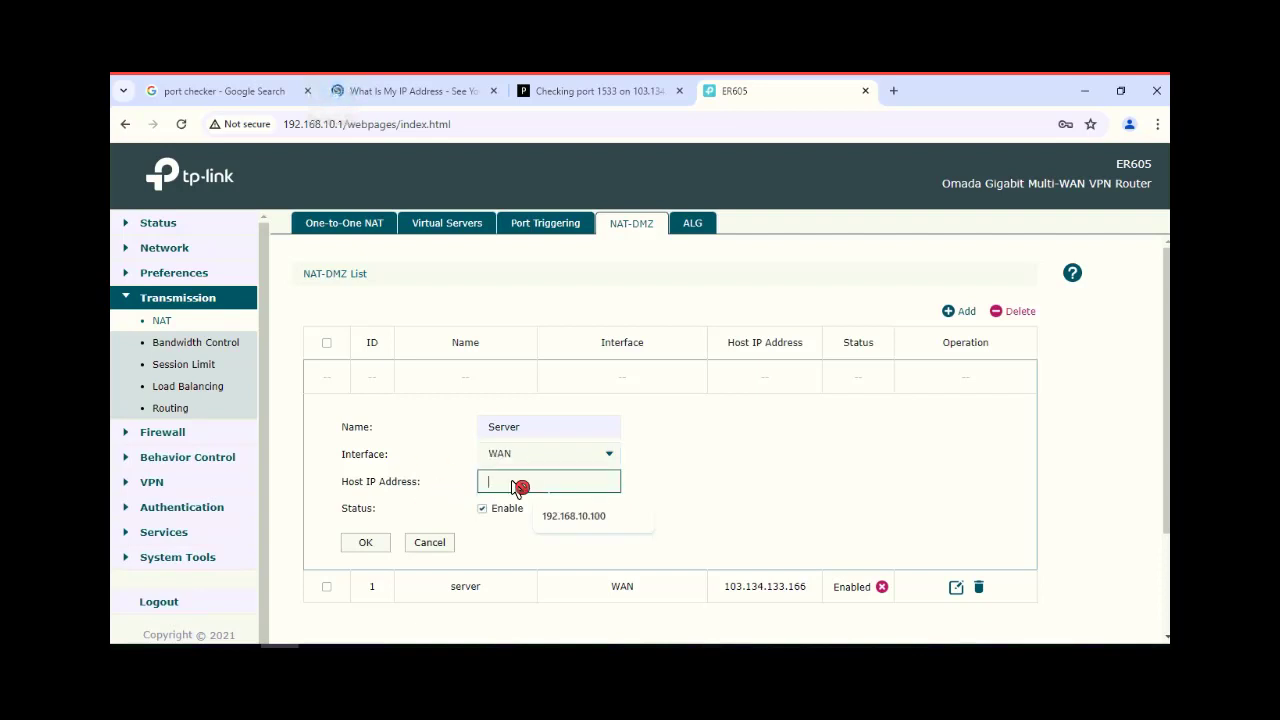
click(571, 524)
scroll(573, 527, down, 1)
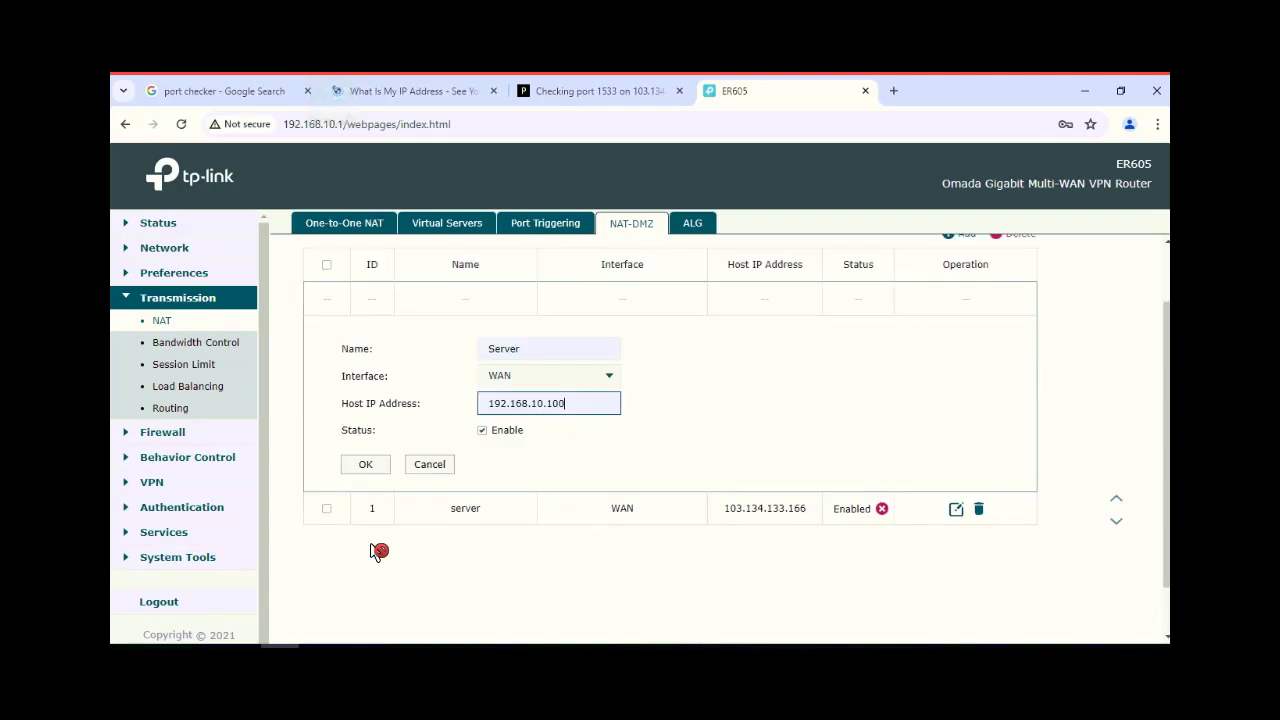
click(366, 465)
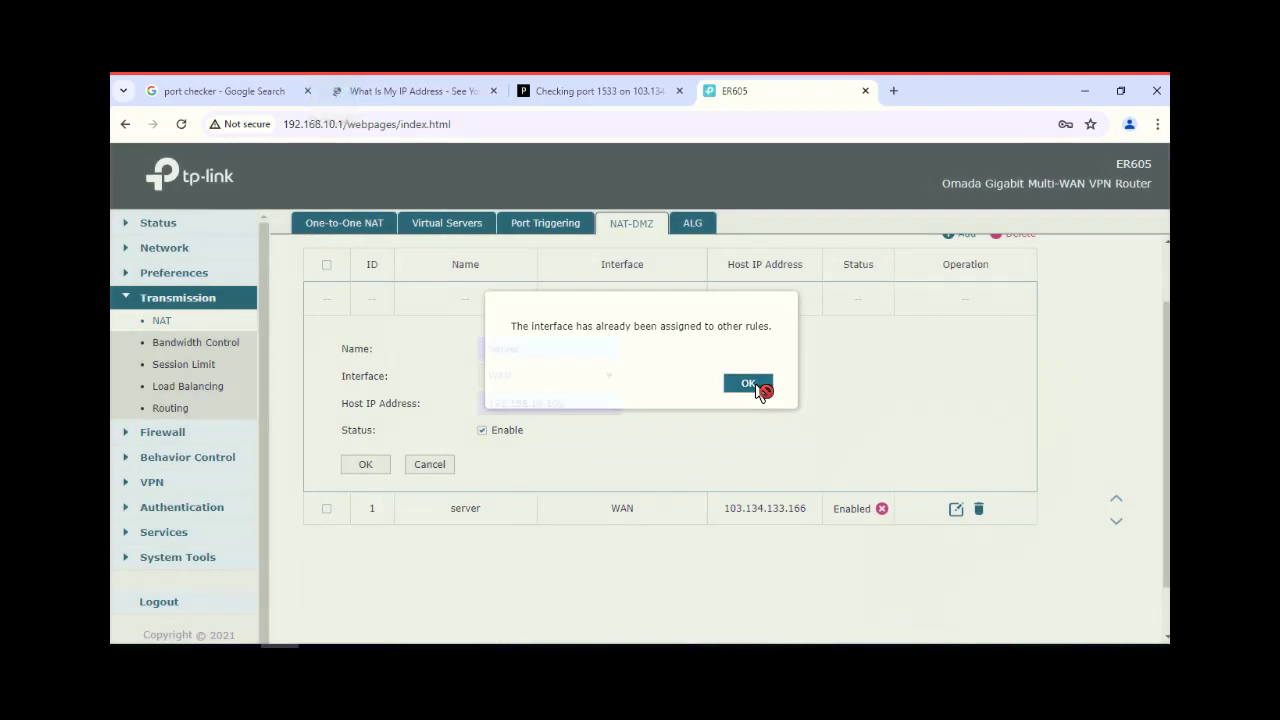
click(748, 385)
Step: Rename the new NAT-DMZ rule Server1 and try to save it again
click(957, 511)
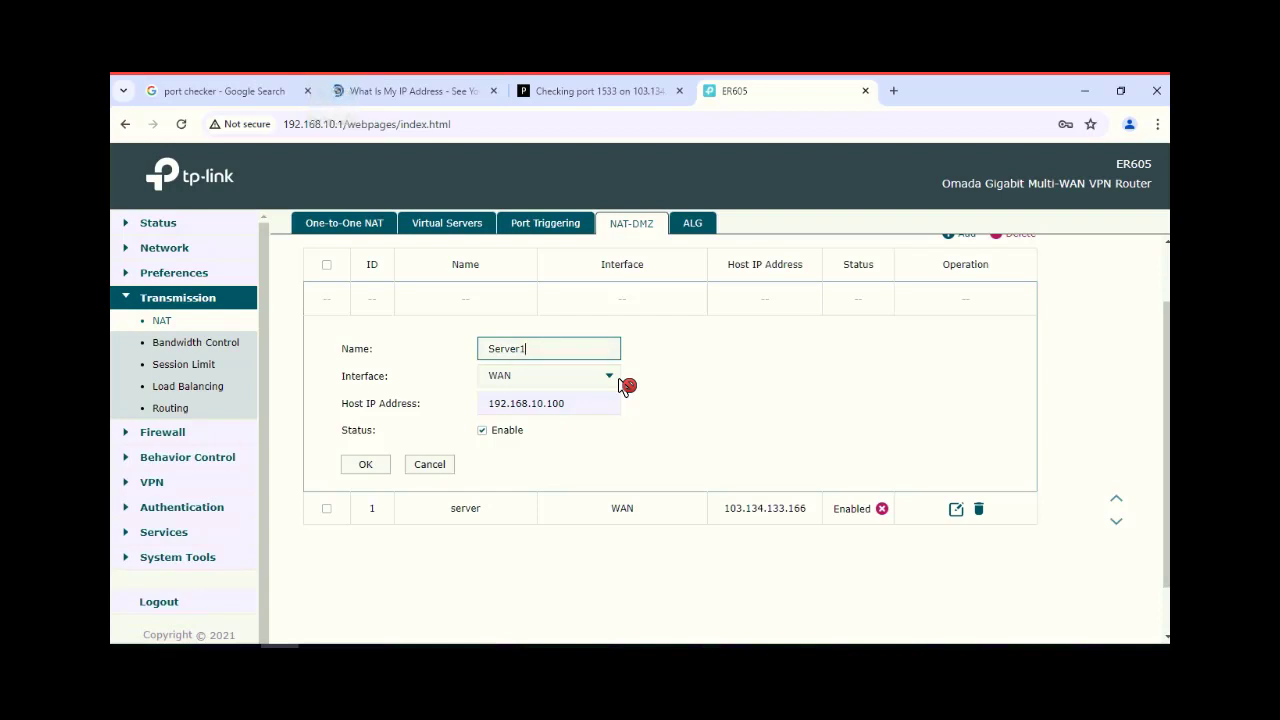
click(381, 467)
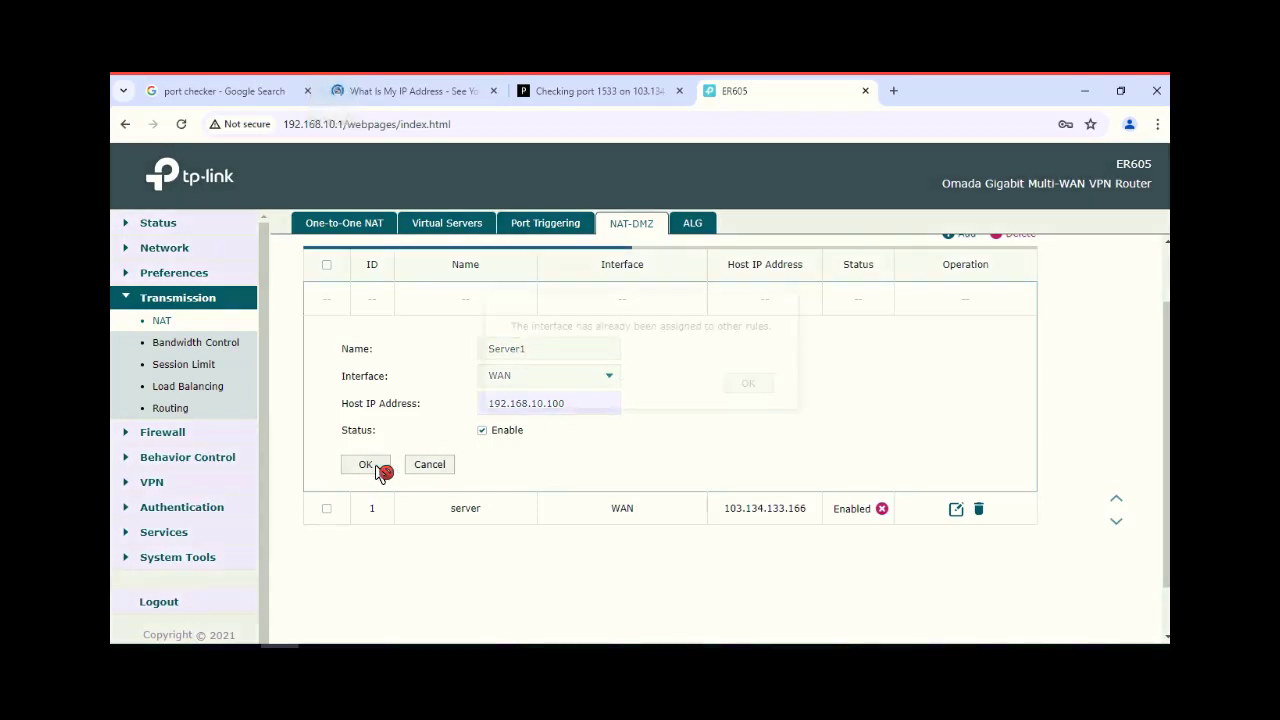
click(750, 384)
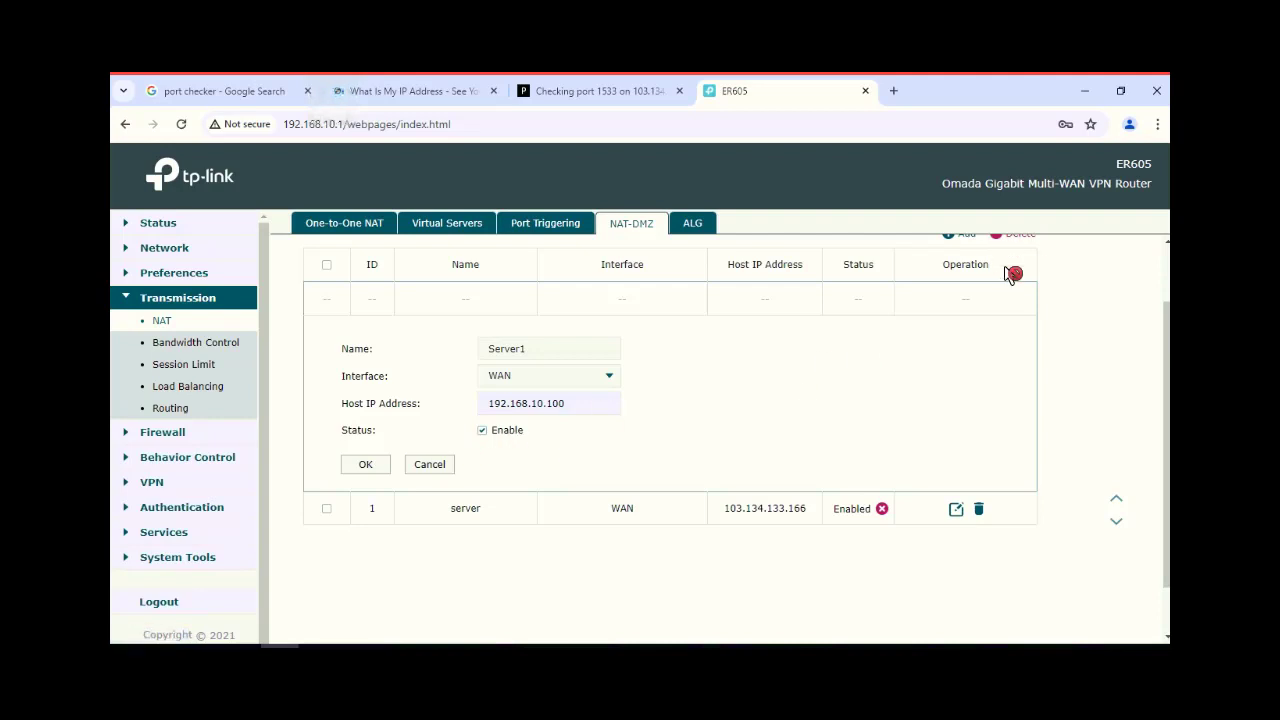
scroll(1012, 281, up, 1)
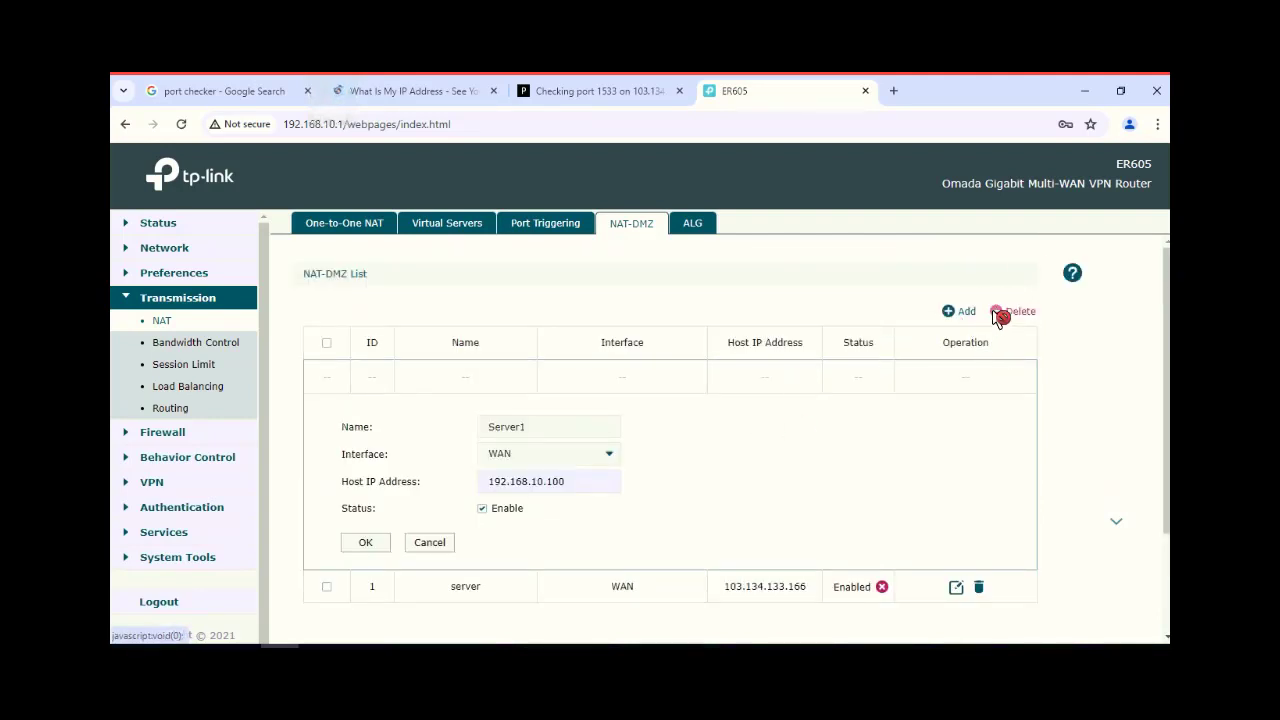
Step: Review the Port Triggering, Virtual Servers and One-to-One NAT lists for existing rules
click(560, 228)
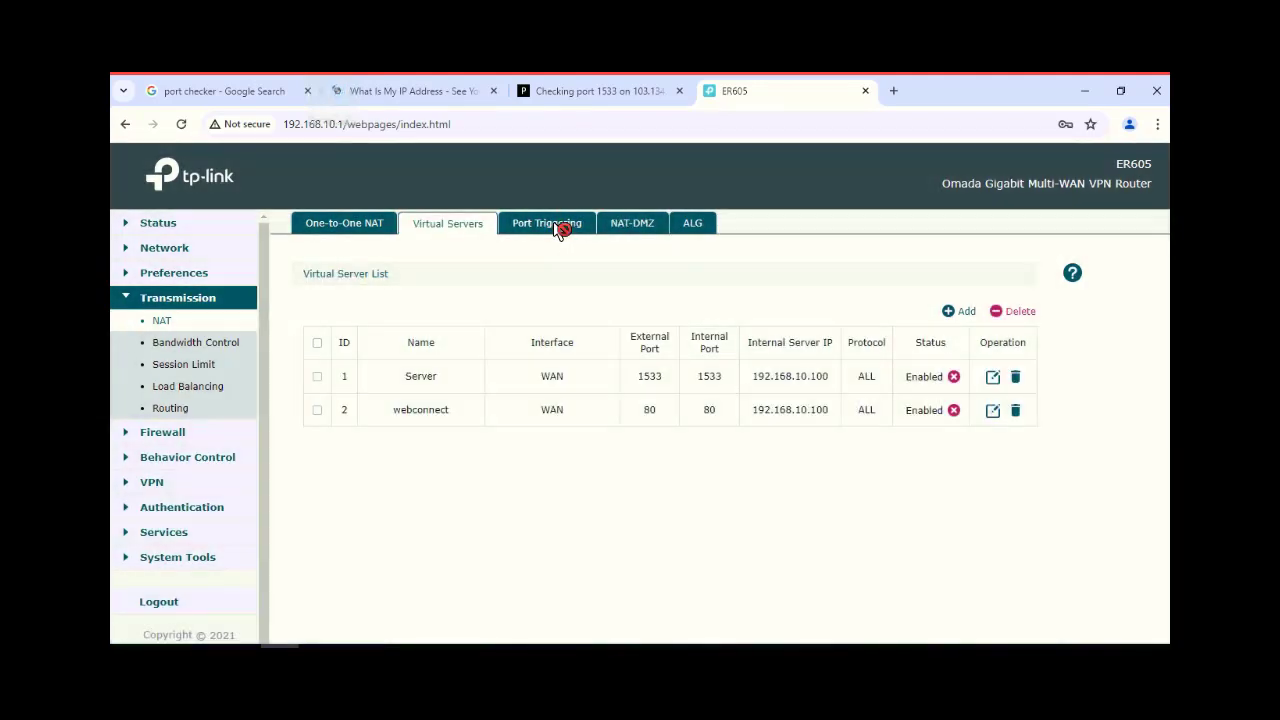
click(560, 230)
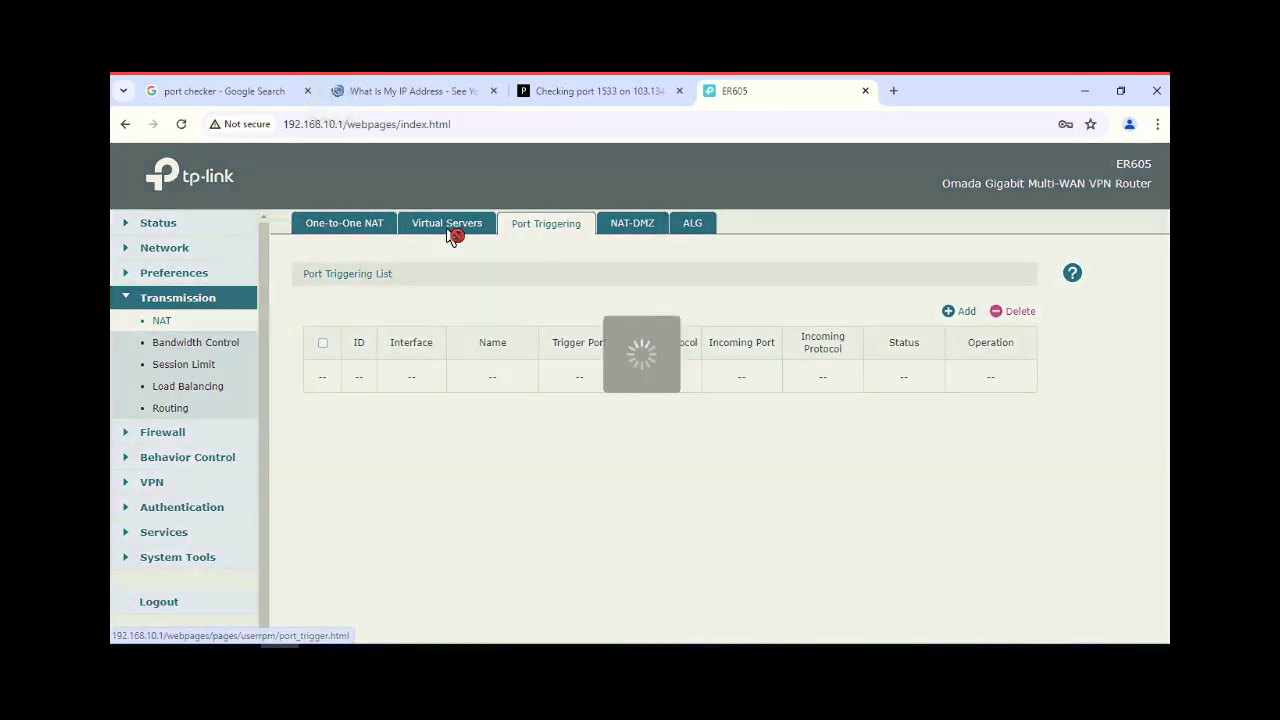
click(448, 228)
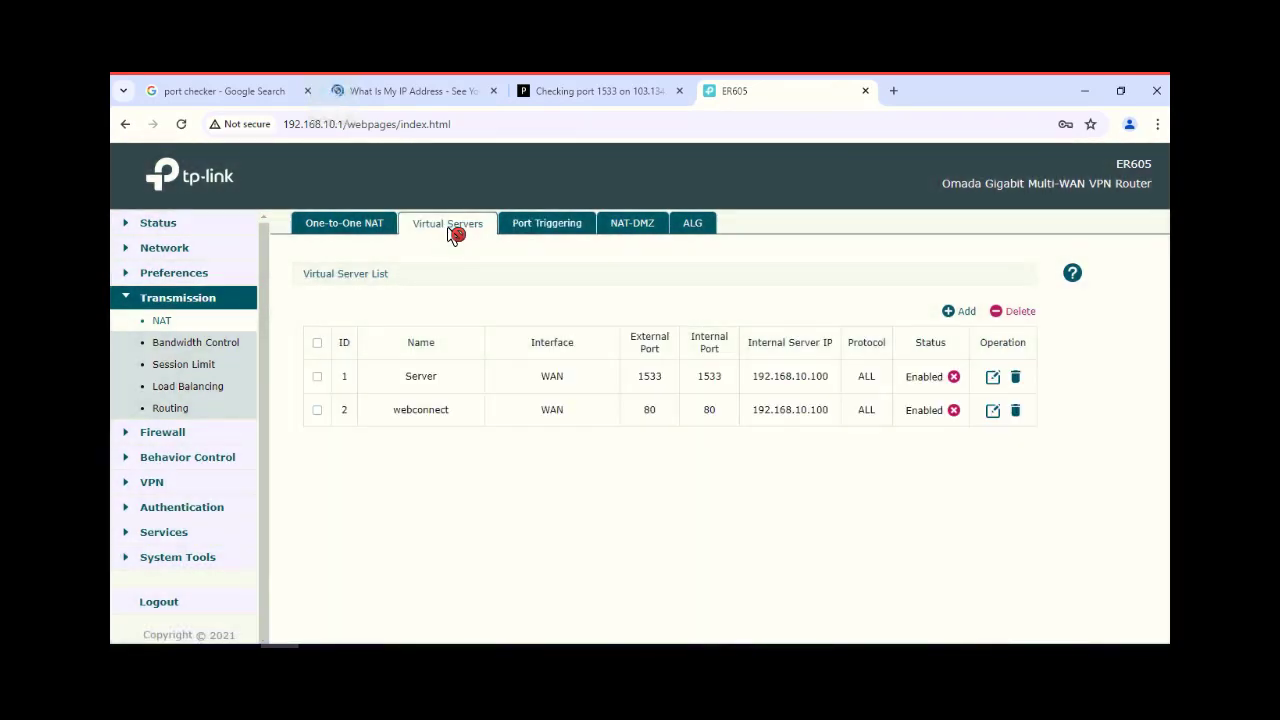
click(380, 228)
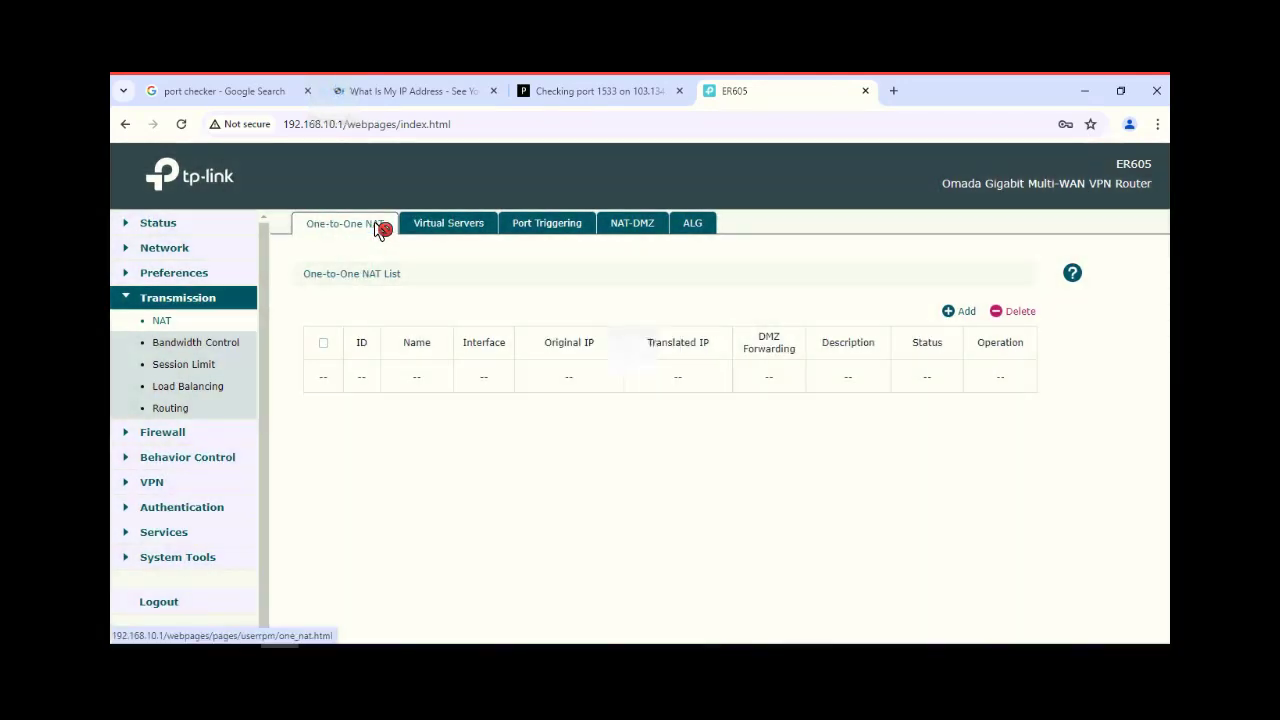
Step: Delete the existing WAN rule from the NAT-DMZ list and start a new rule named Server
click(648, 223)
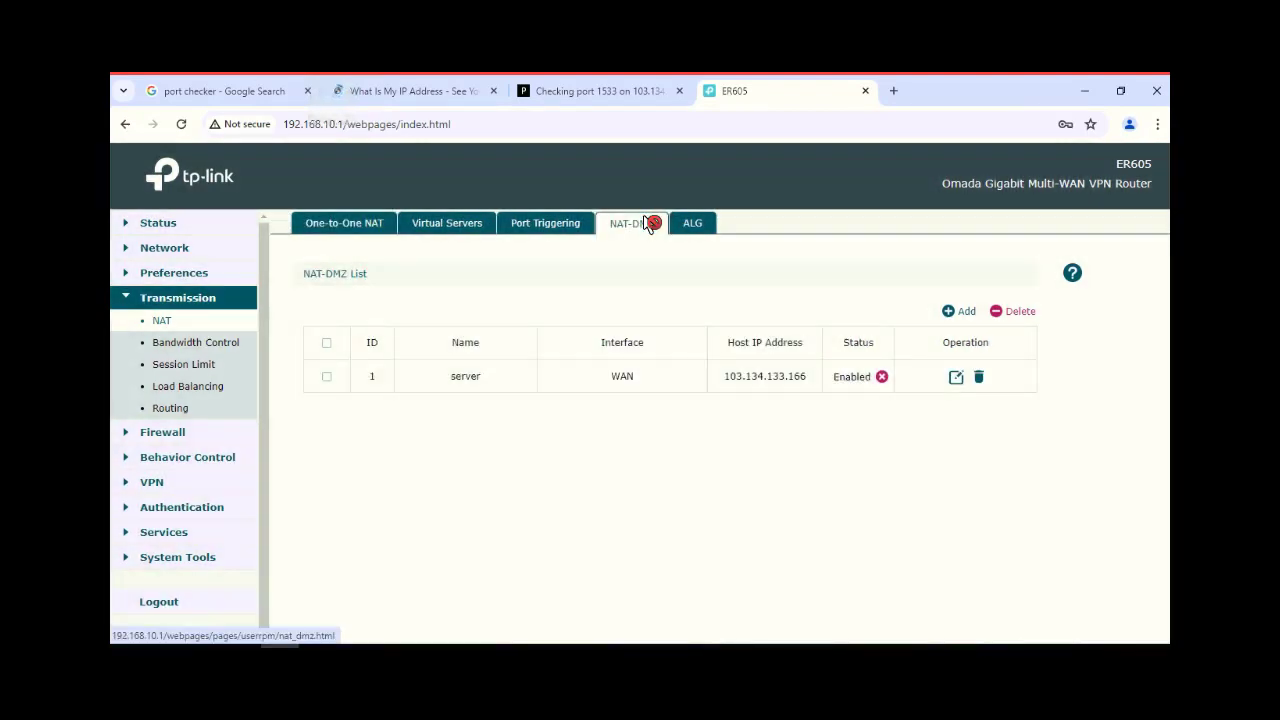
click(982, 380)
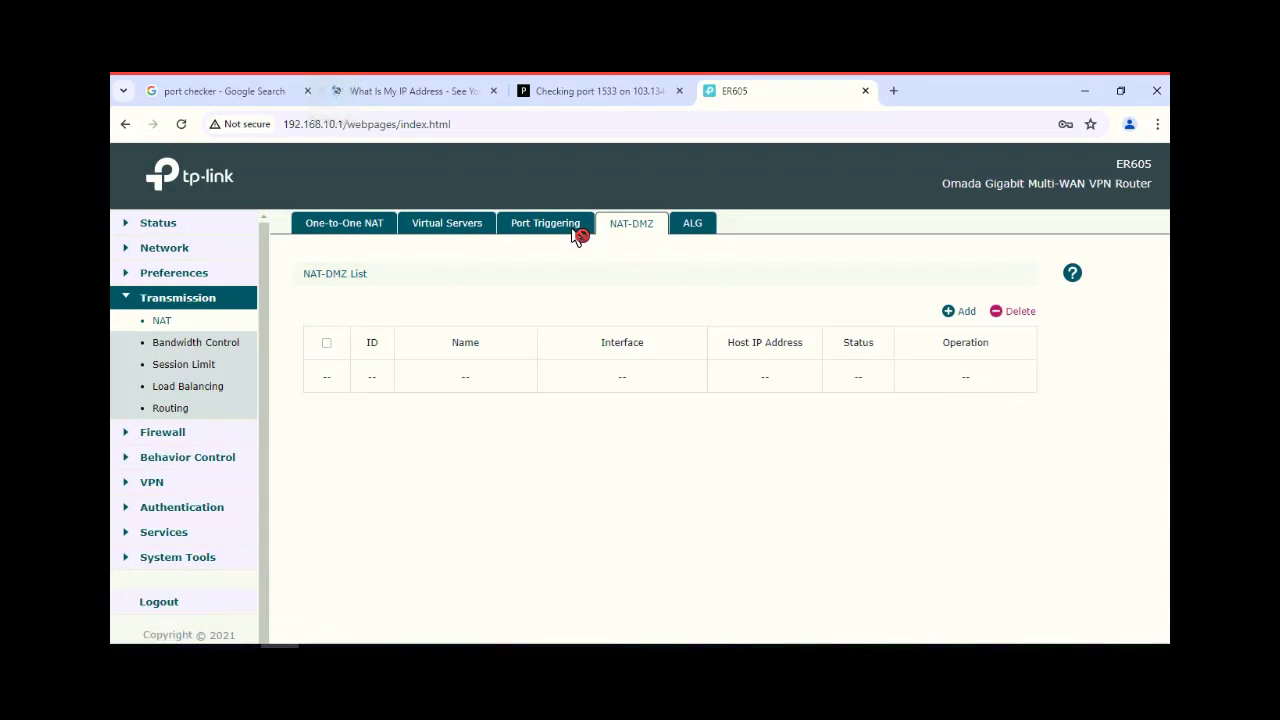
click(965, 313)
click(577, 428)
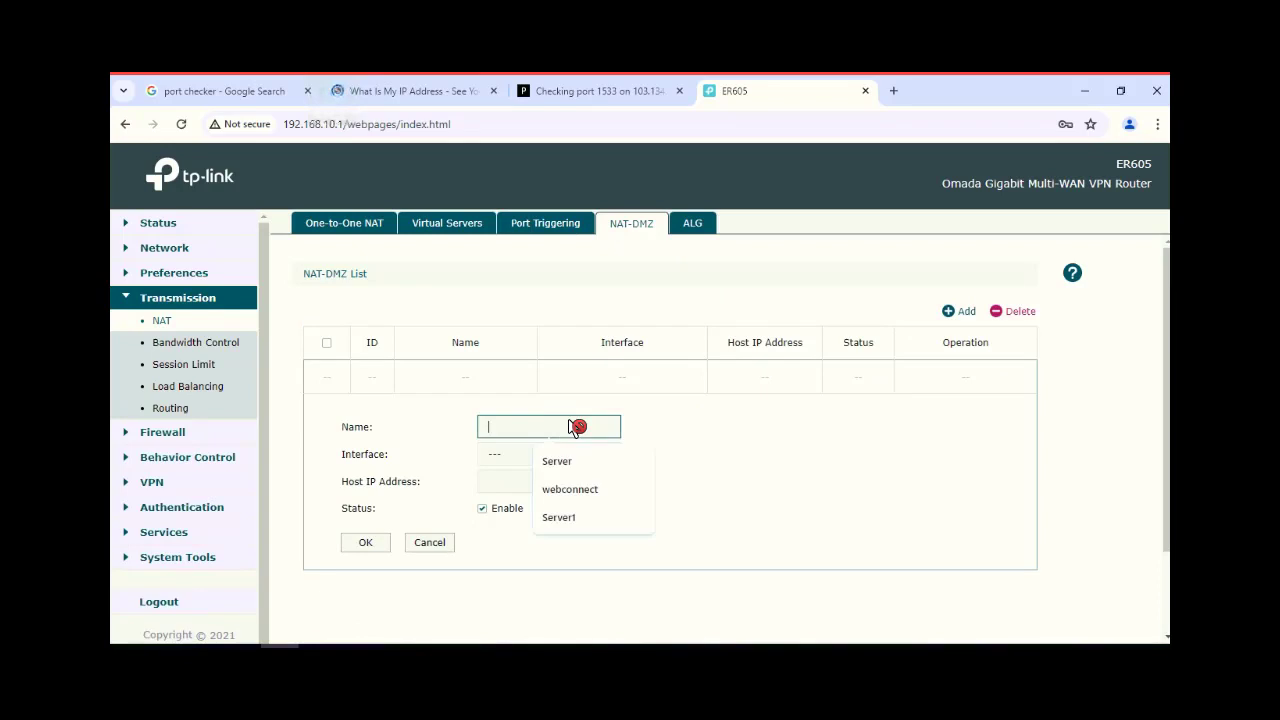
click(588, 470)
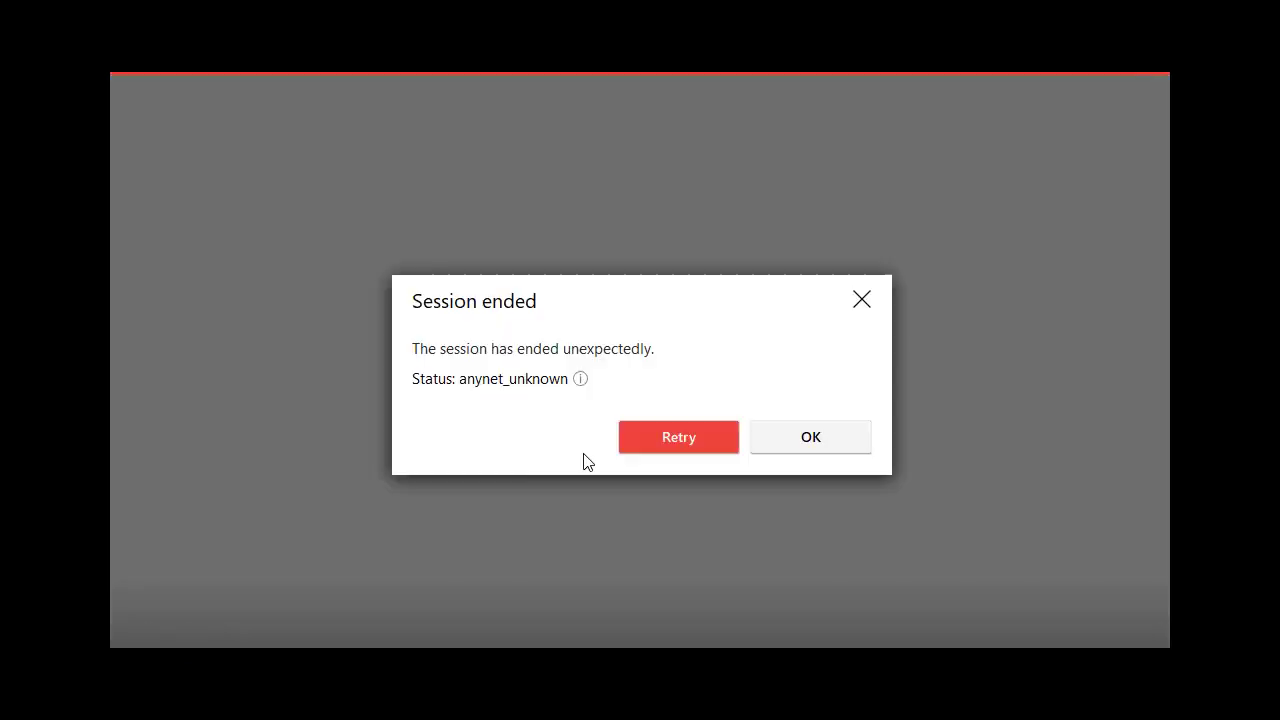
Step: Reconnect the dropped AnyDesk session to the remote computer and return to the router's NAT-DMZ form
click(677, 441)
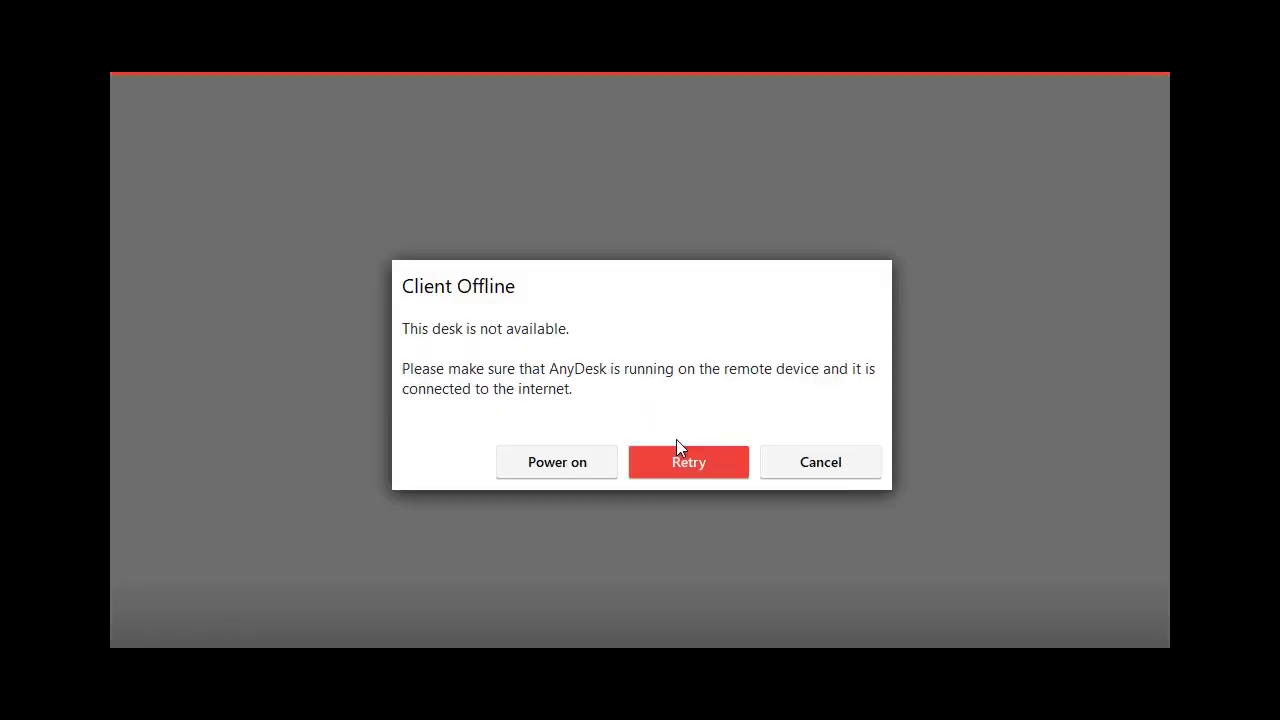
click(676, 442)
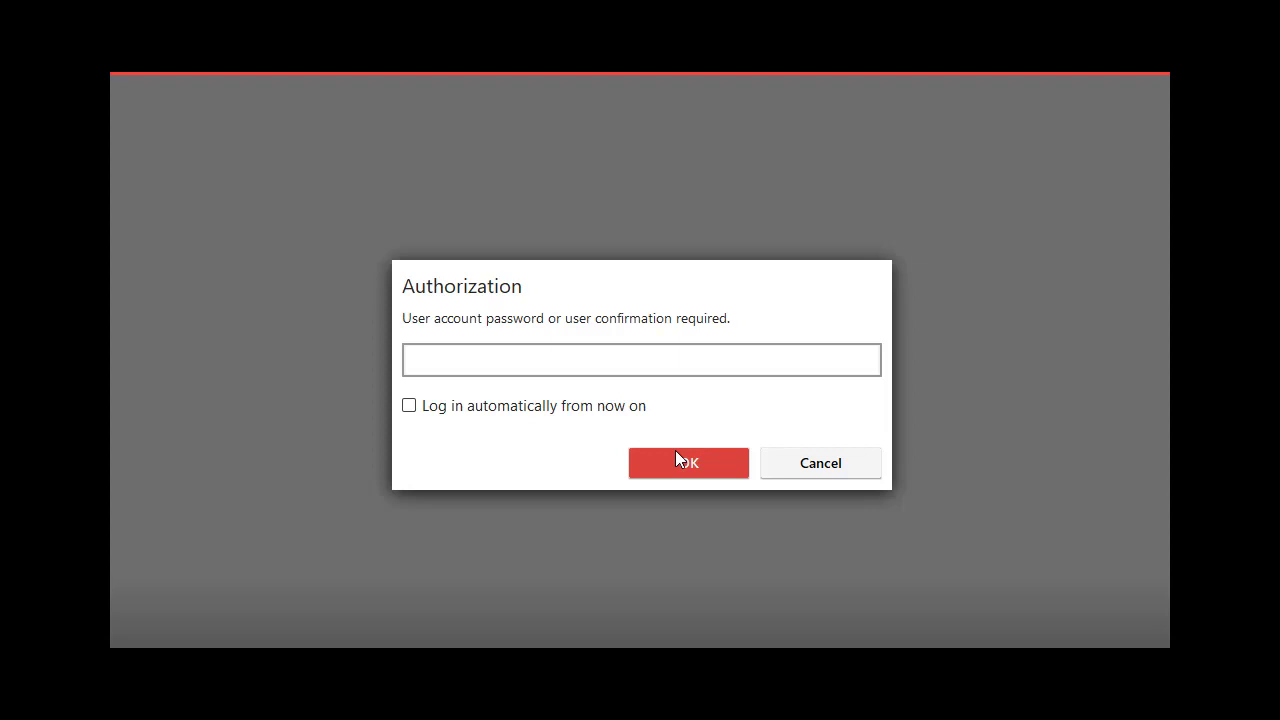
click(676, 460)
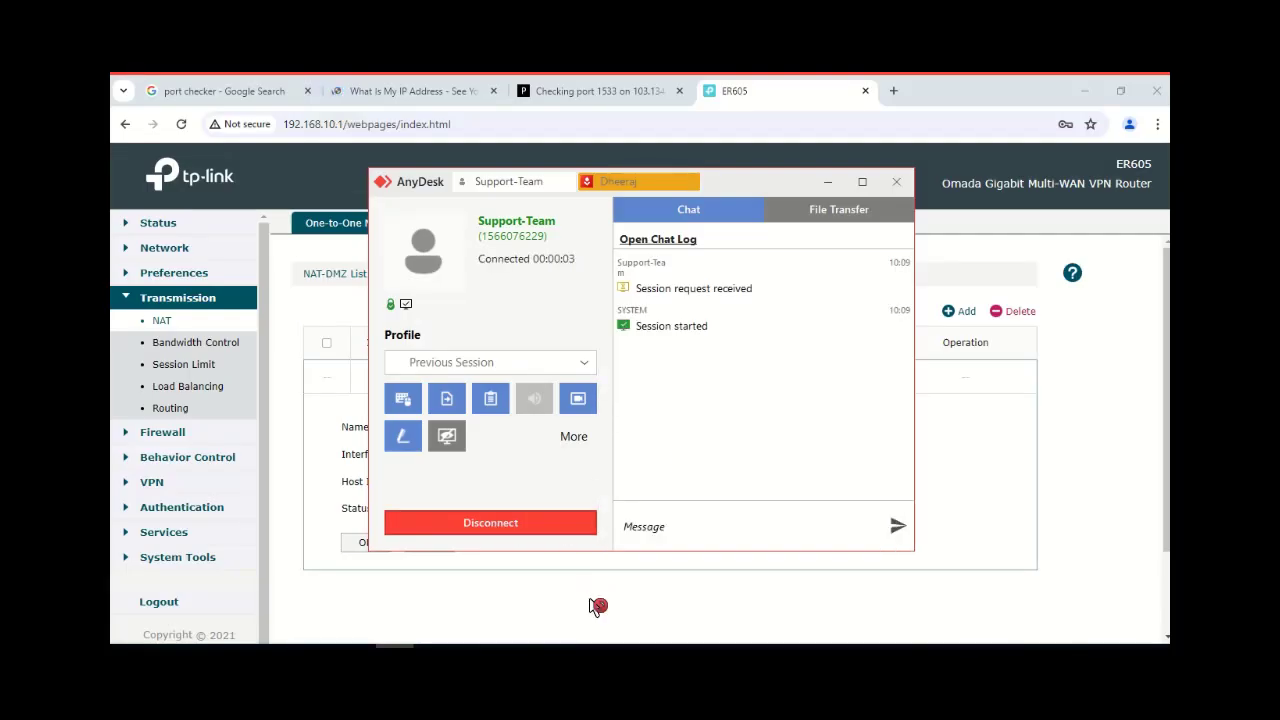
click(590, 601)
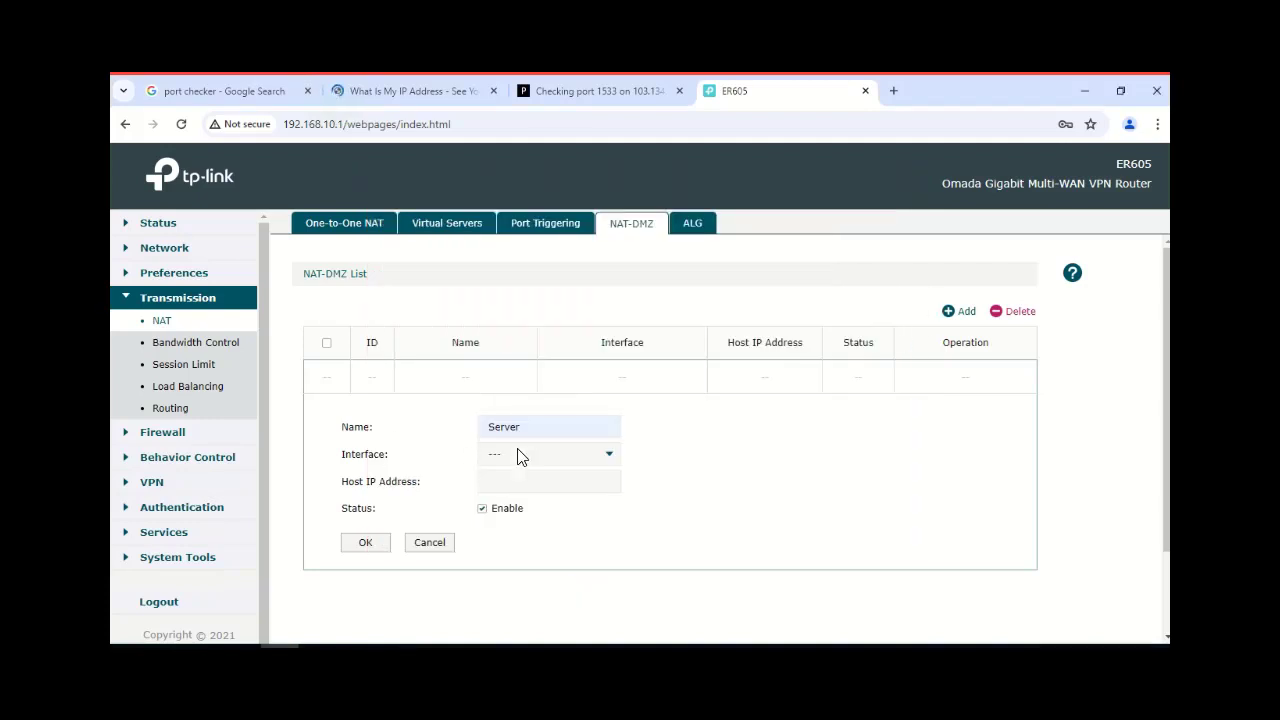
Step: Set the Server rule's interface to WAN/LAN1 and its host IP address to 192.168.10.100, and save it
click(566, 456)
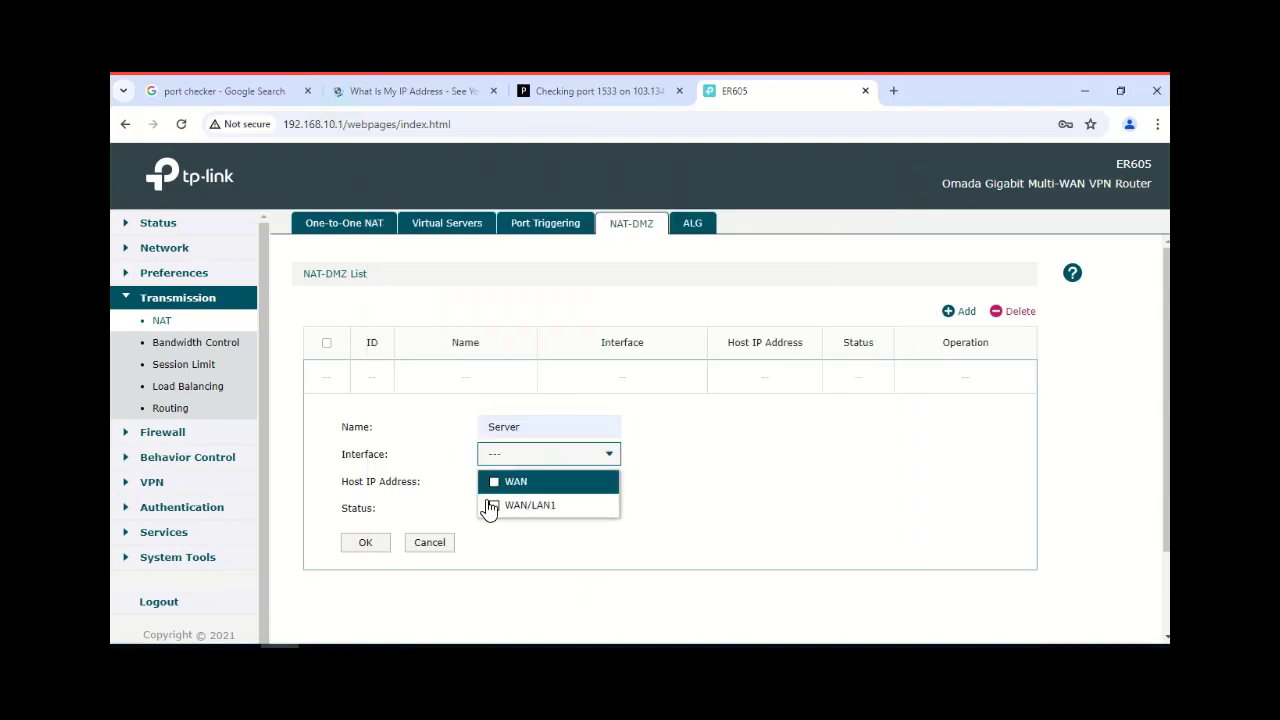
click(492, 506)
click(449, 462)
click(586, 485)
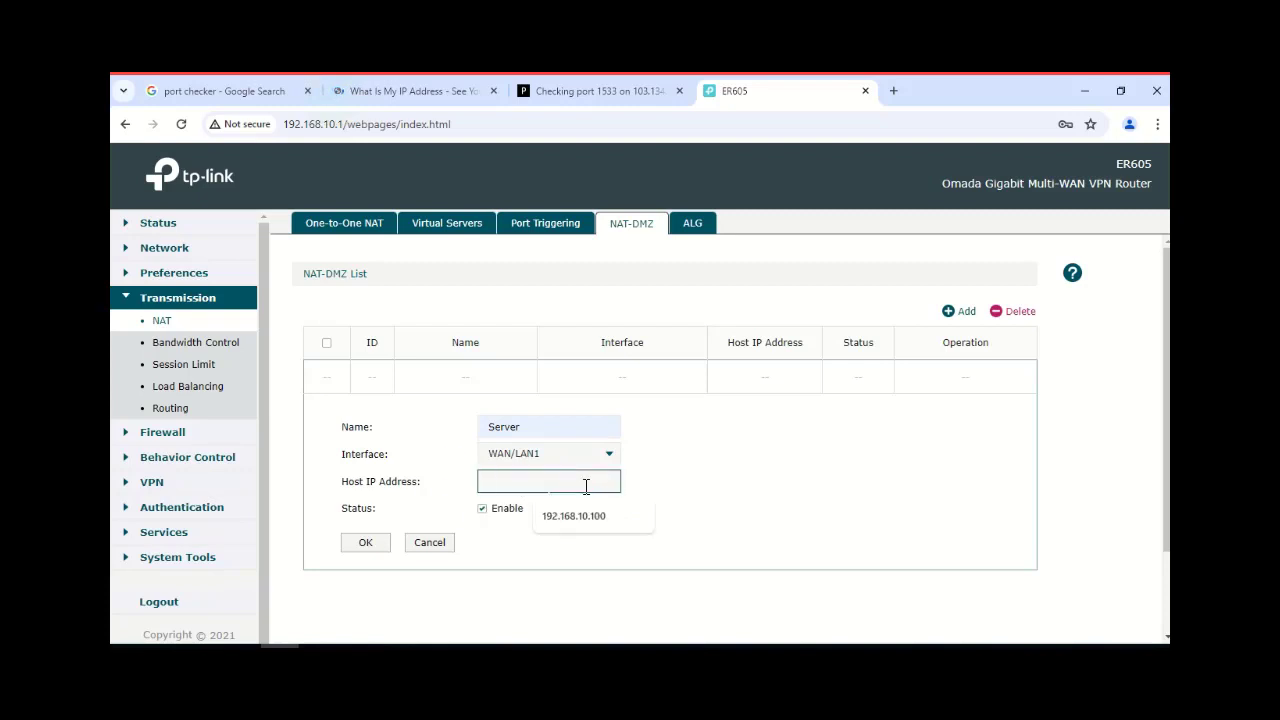
click(584, 517)
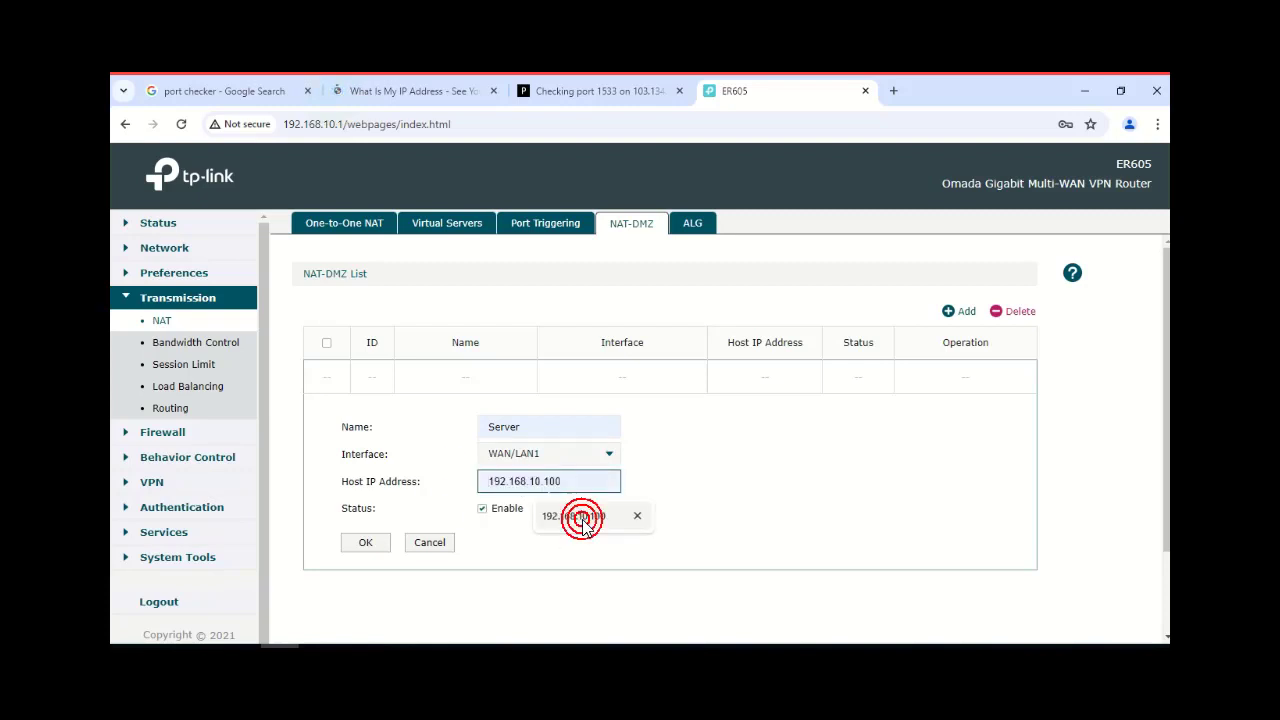
click(380, 544)
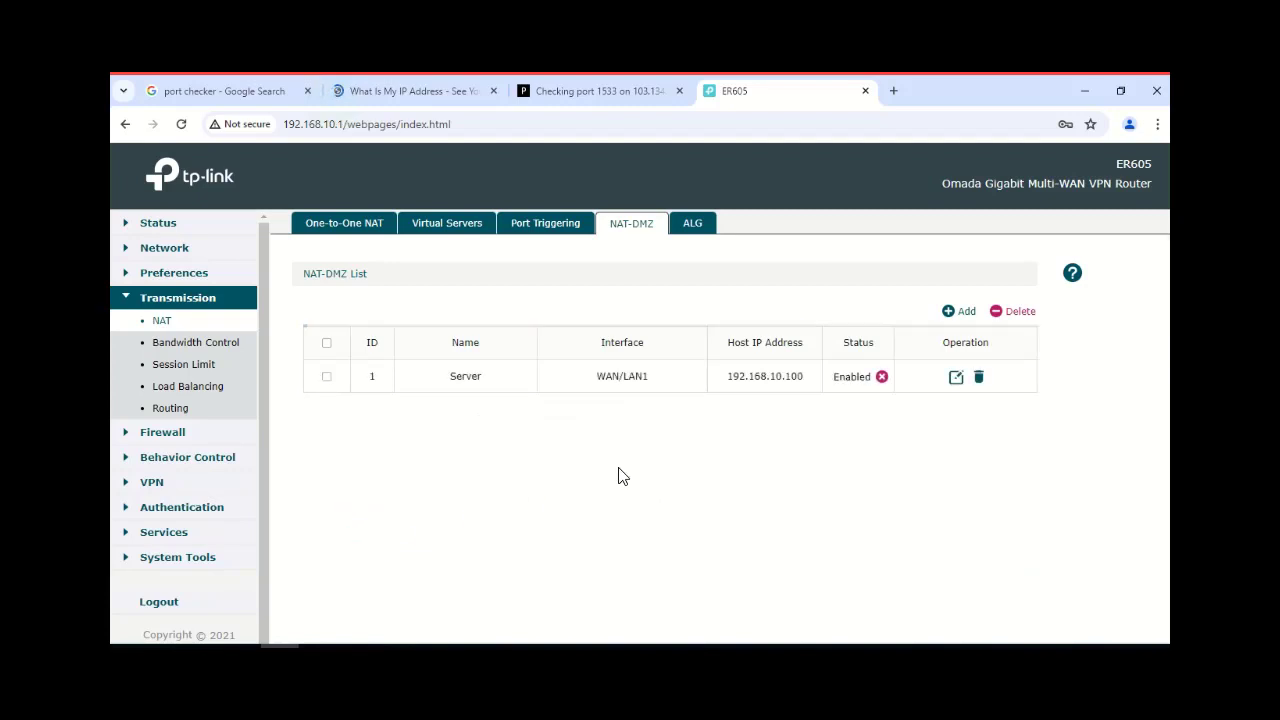
Step: Open the router's Port Triggering list, reconnecting the dropped AnyDesk session to the remote computer
click(551, 224)
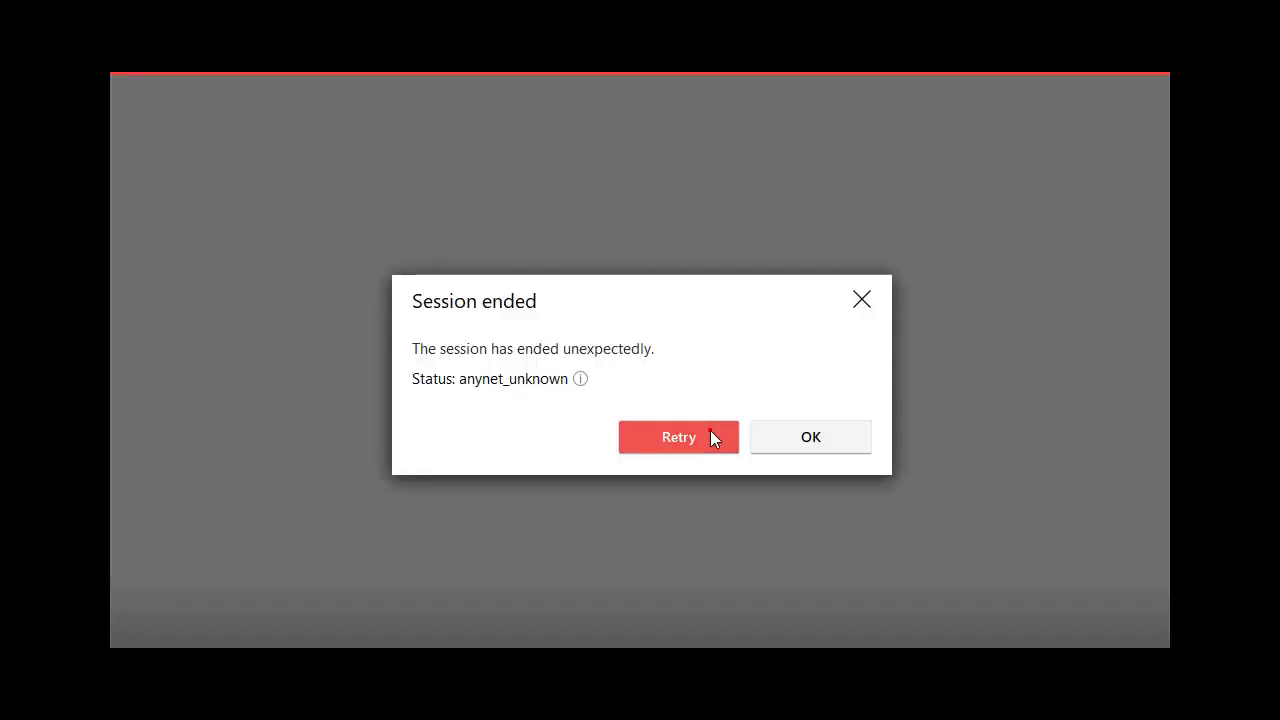
click(710, 432)
click(701, 460)
click(701, 460)
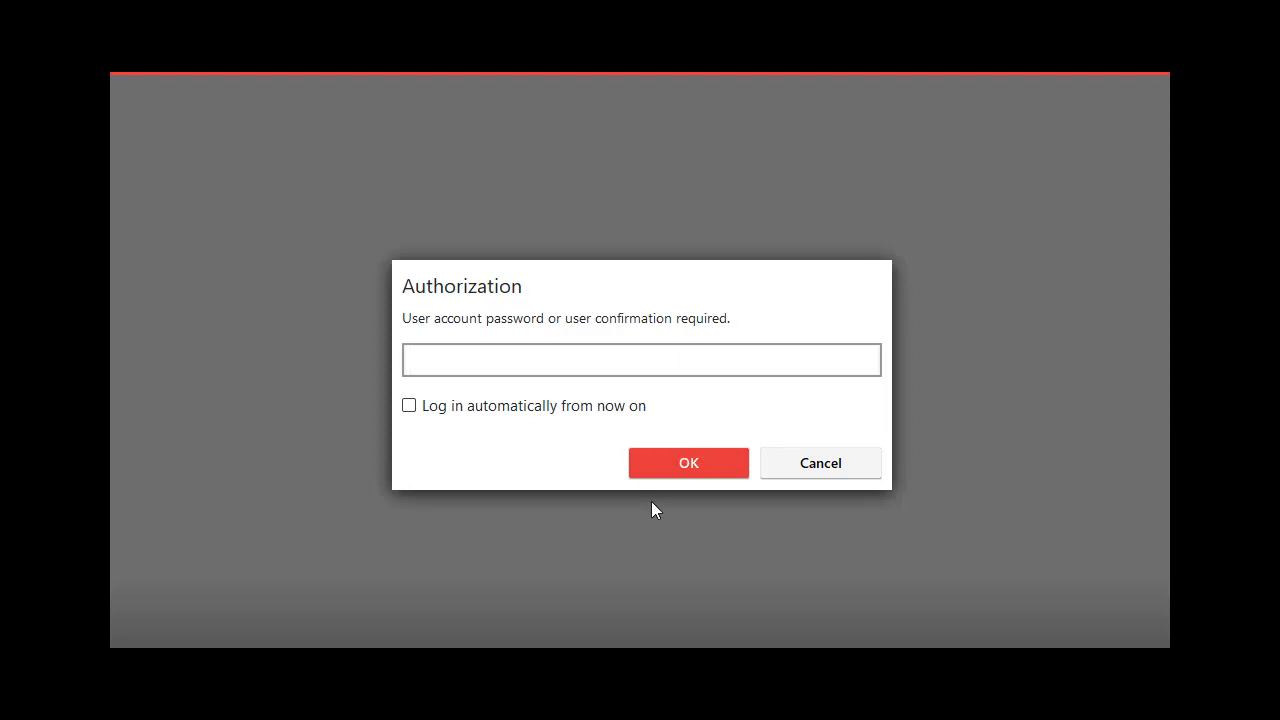
click(720, 464)
click(704, 462)
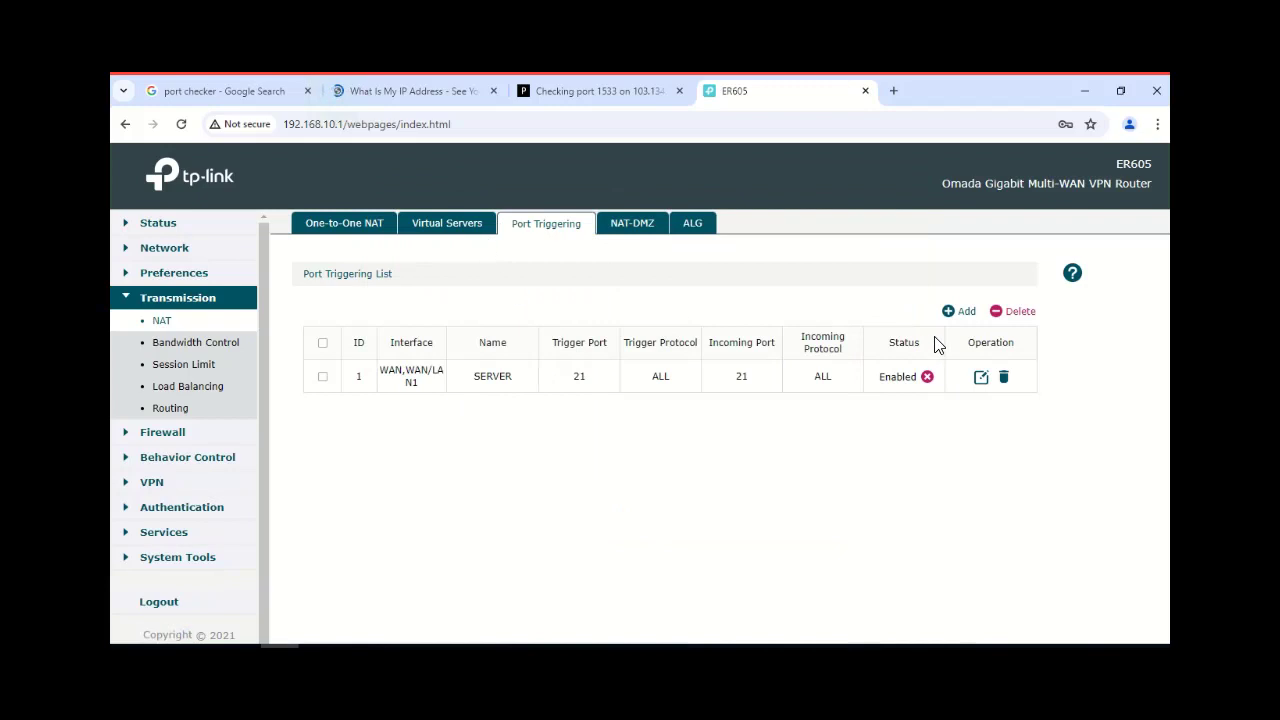
Step: Start a new port triggering rule named Server on the WAN/LAN1 interface
click(958, 312)
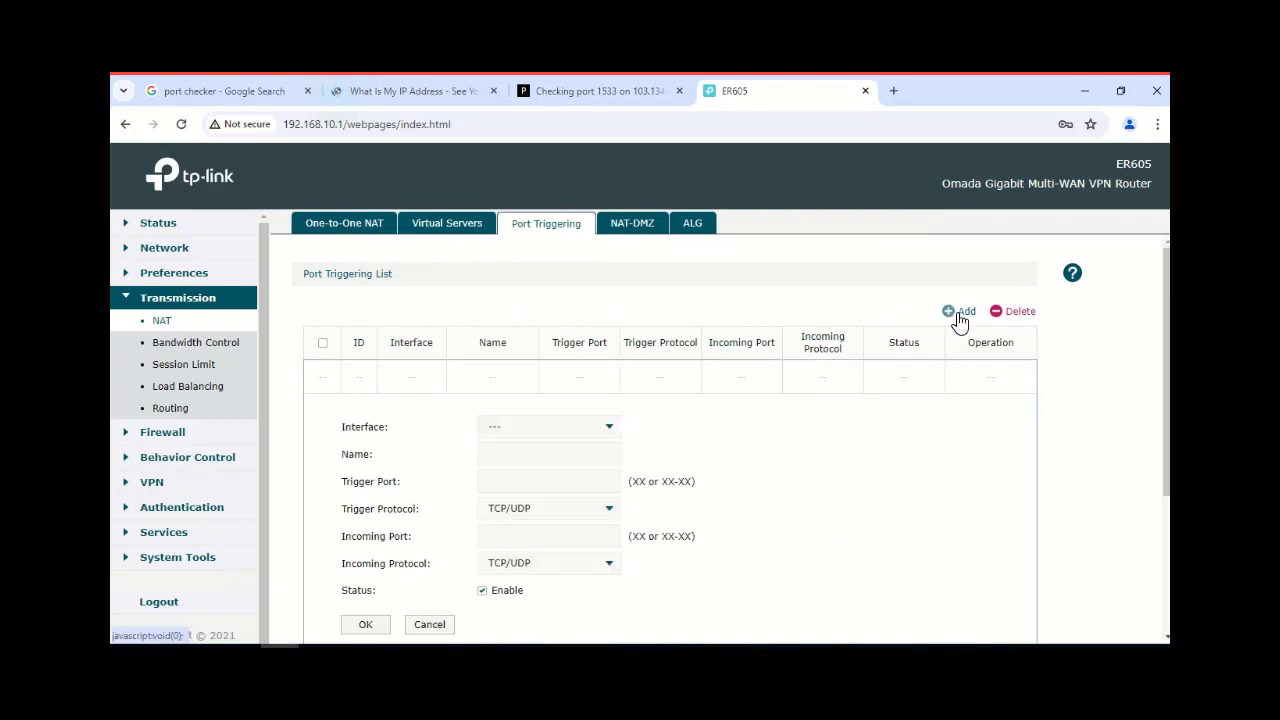
click(606, 430)
click(510, 452)
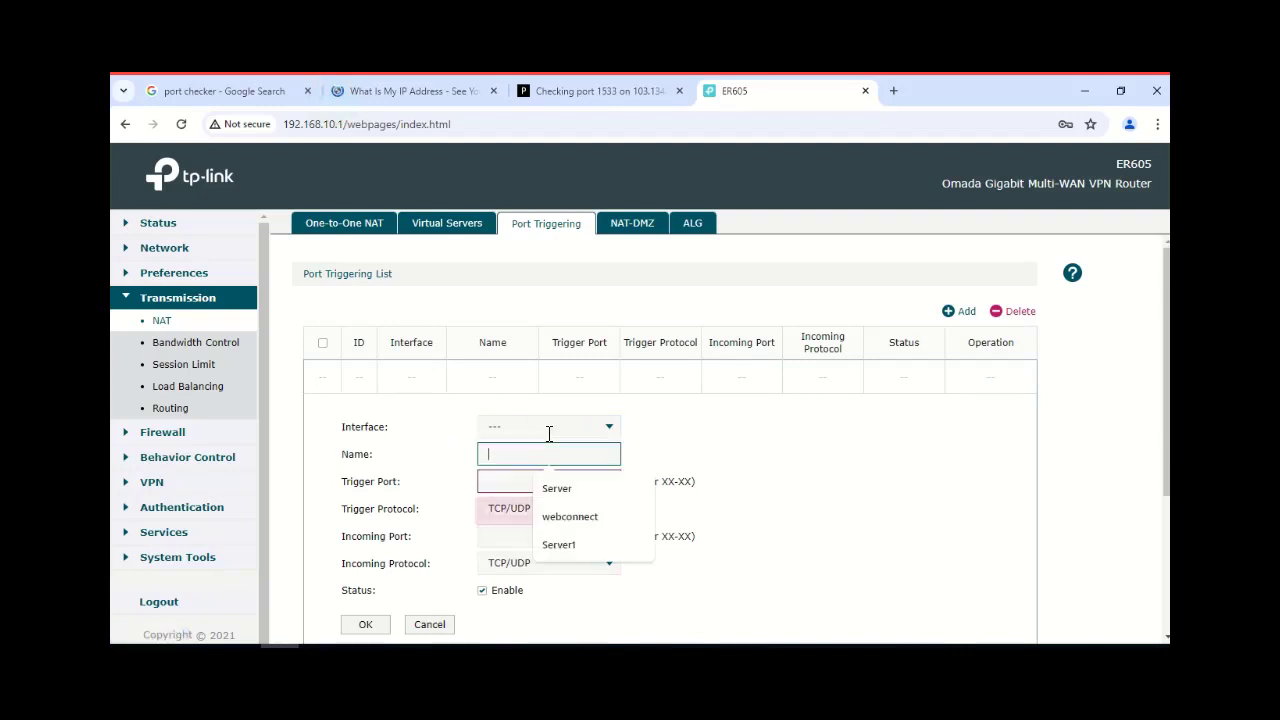
click(611, 427)
click(493, 481)
click(604, 424)
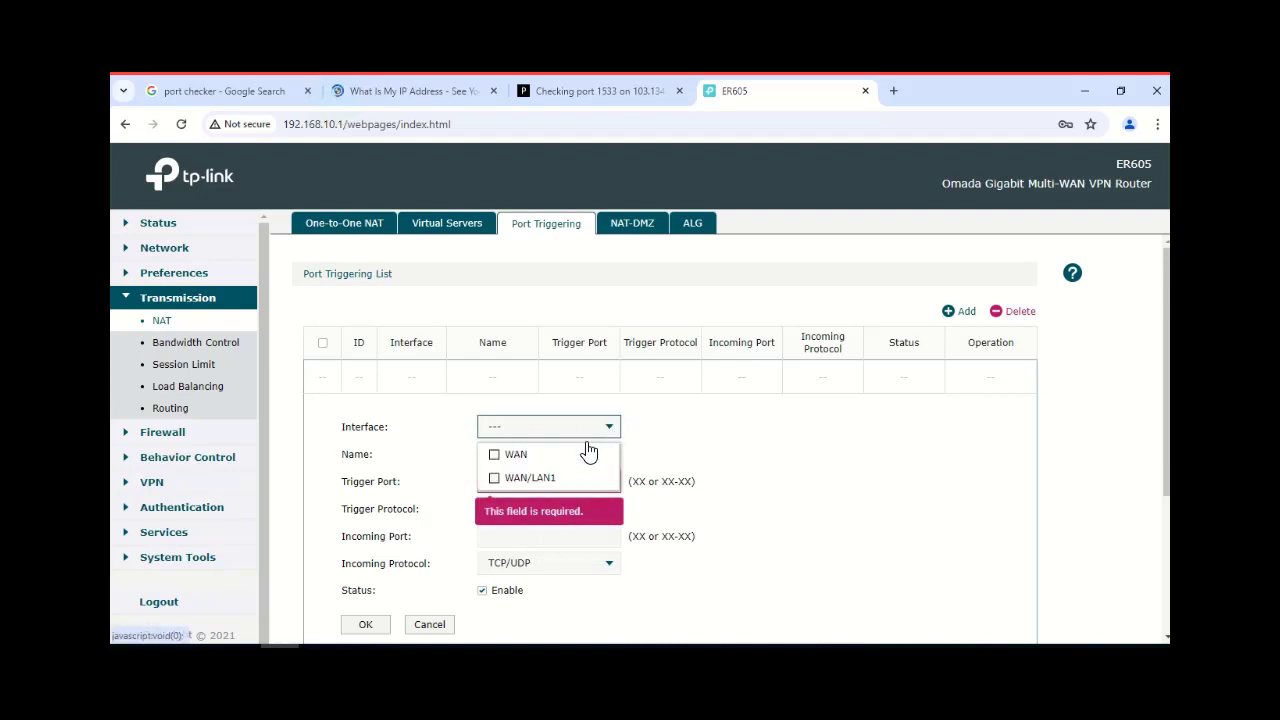
click(494, 478)
click(434, 455)
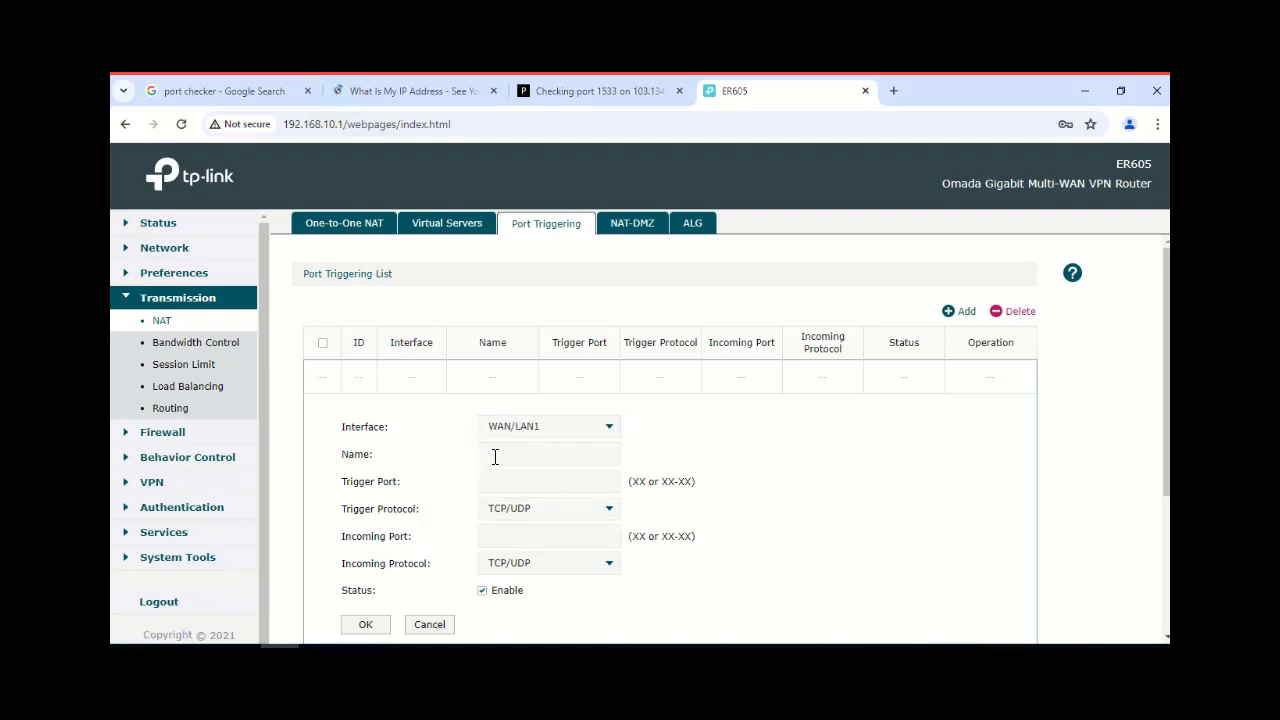
click(496, 455)
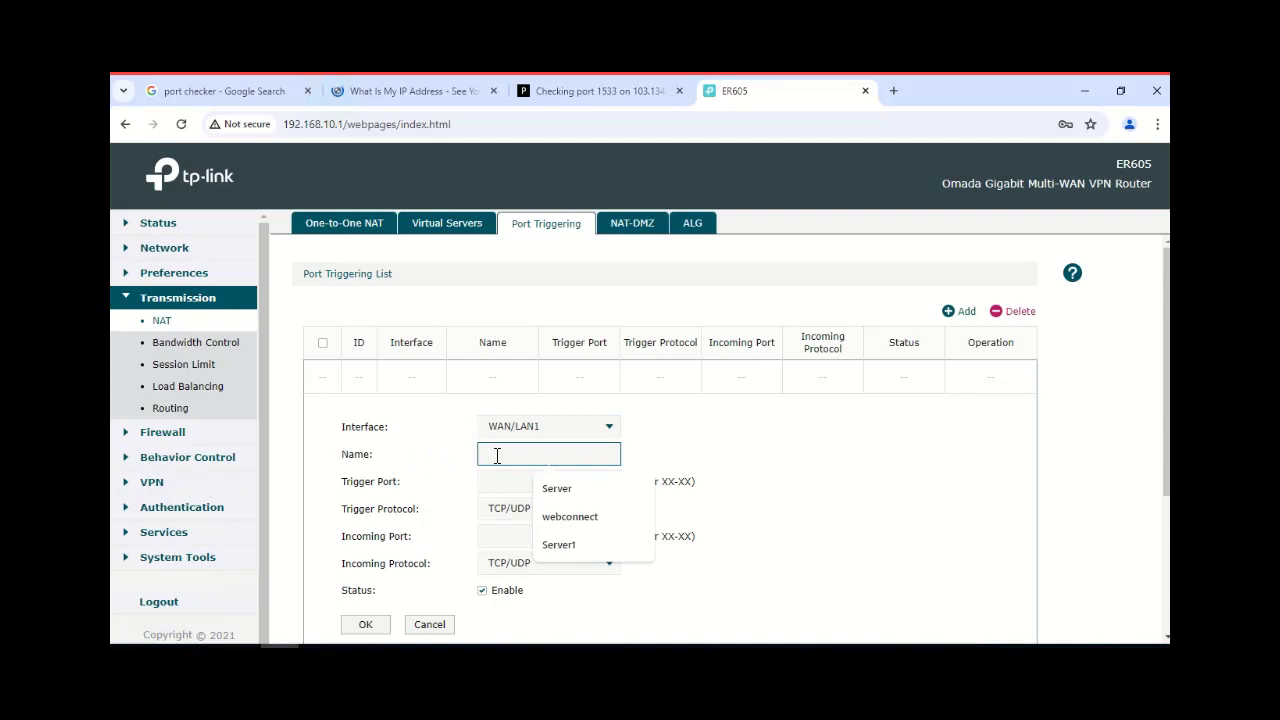
click(557, 489)
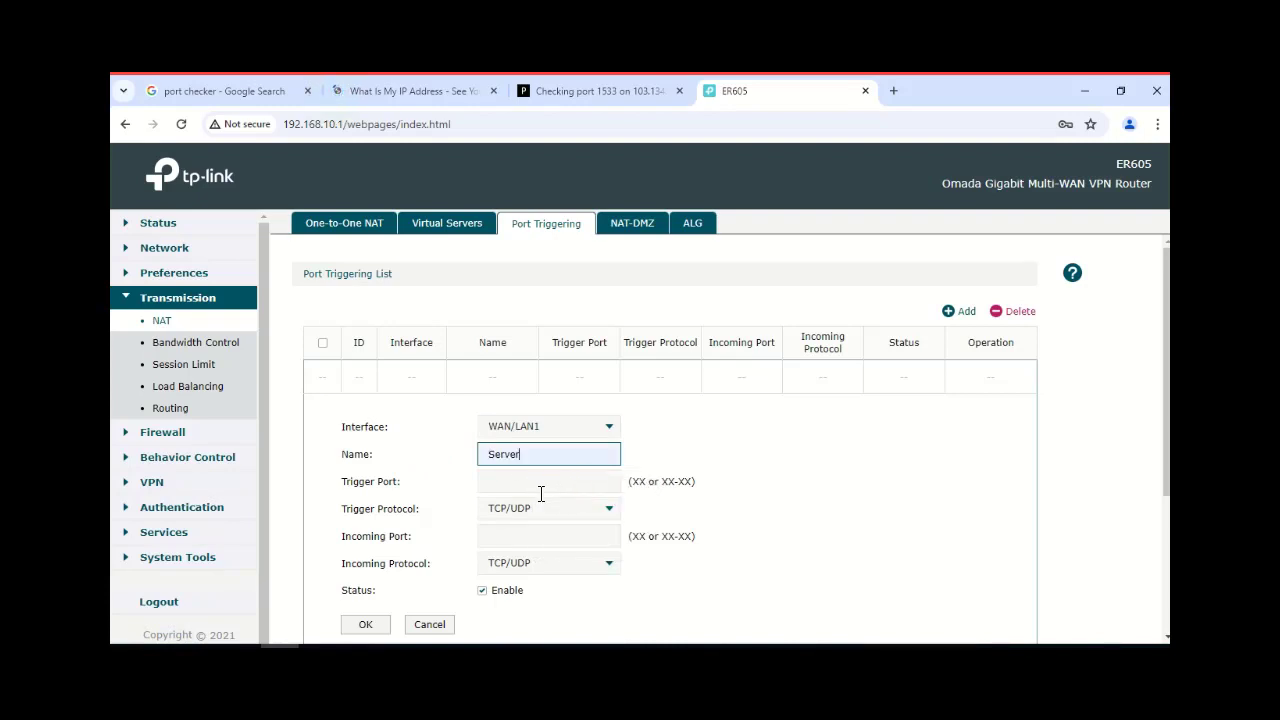
Step: Set the Server rule's trigger port and incoming port to 1533, keep TCP/UDP for both protocols, and save the rule
click(540, 482)
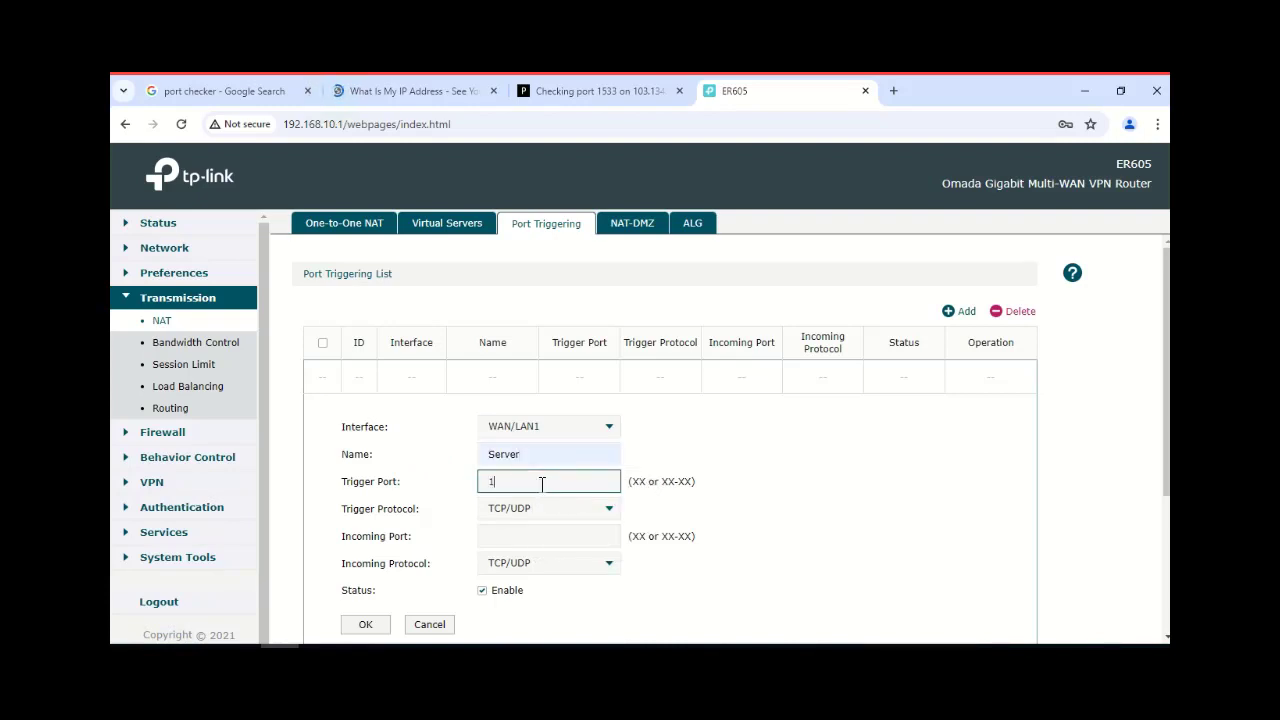
click(612, 513)
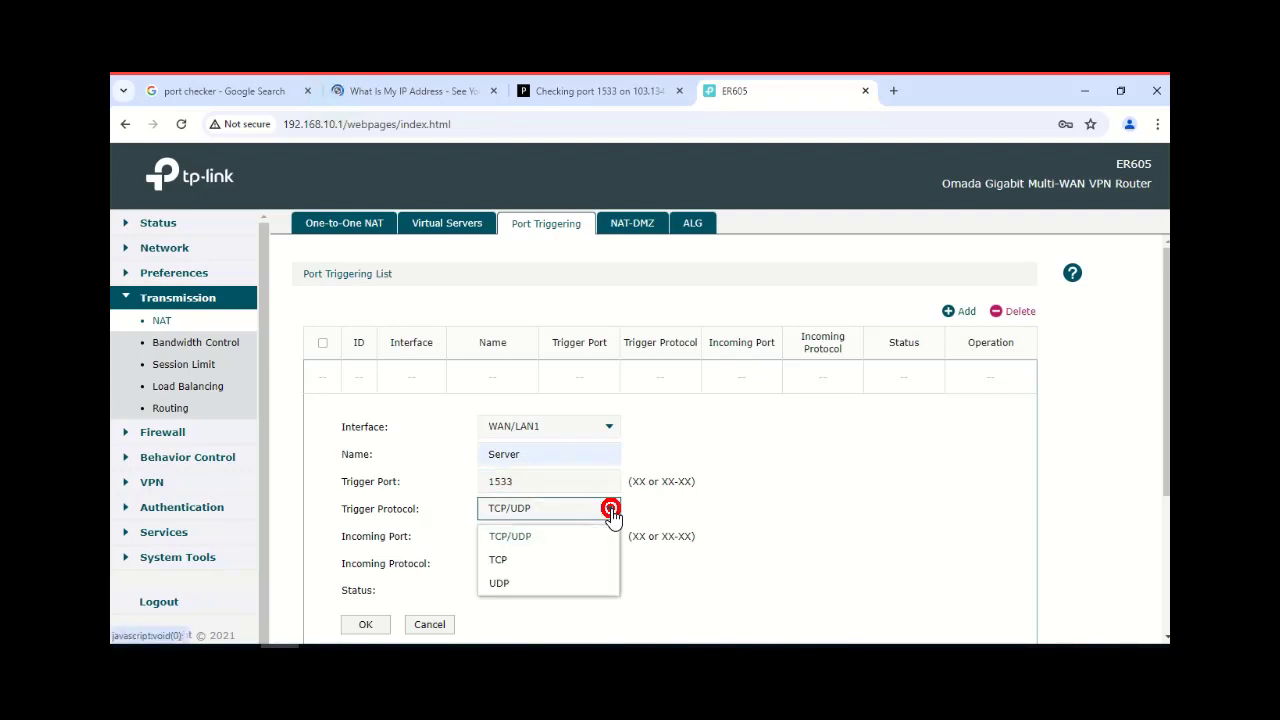
click(612, 513)
click(505, 535)
click(505, 535)
text(1533)
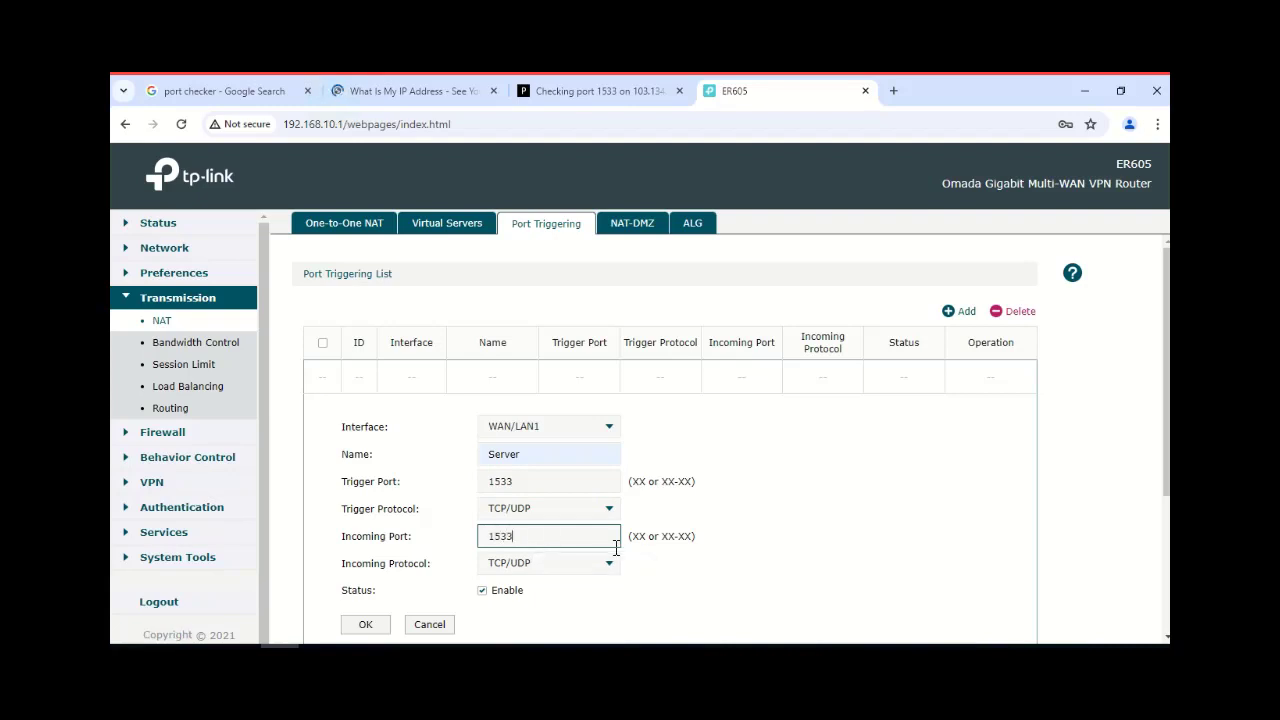
text(1)
scroll(755, 405, down, 3)
key(BackSpace)
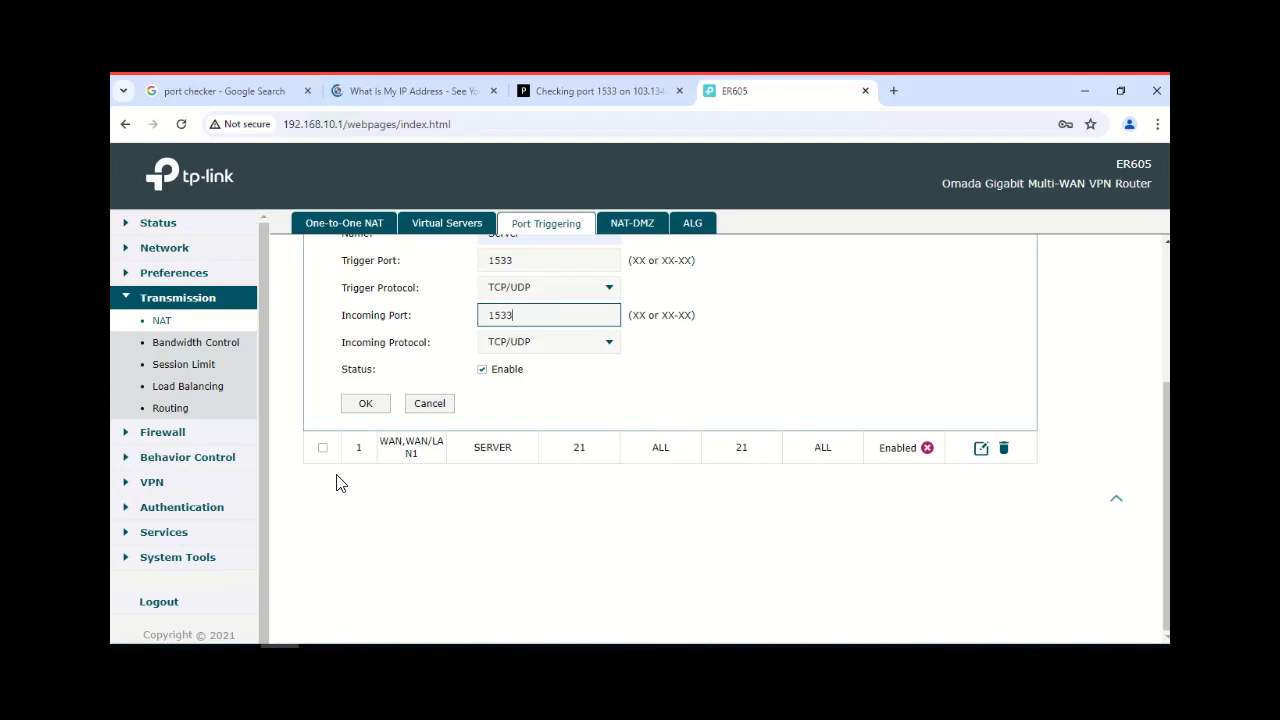
click(366, 403)
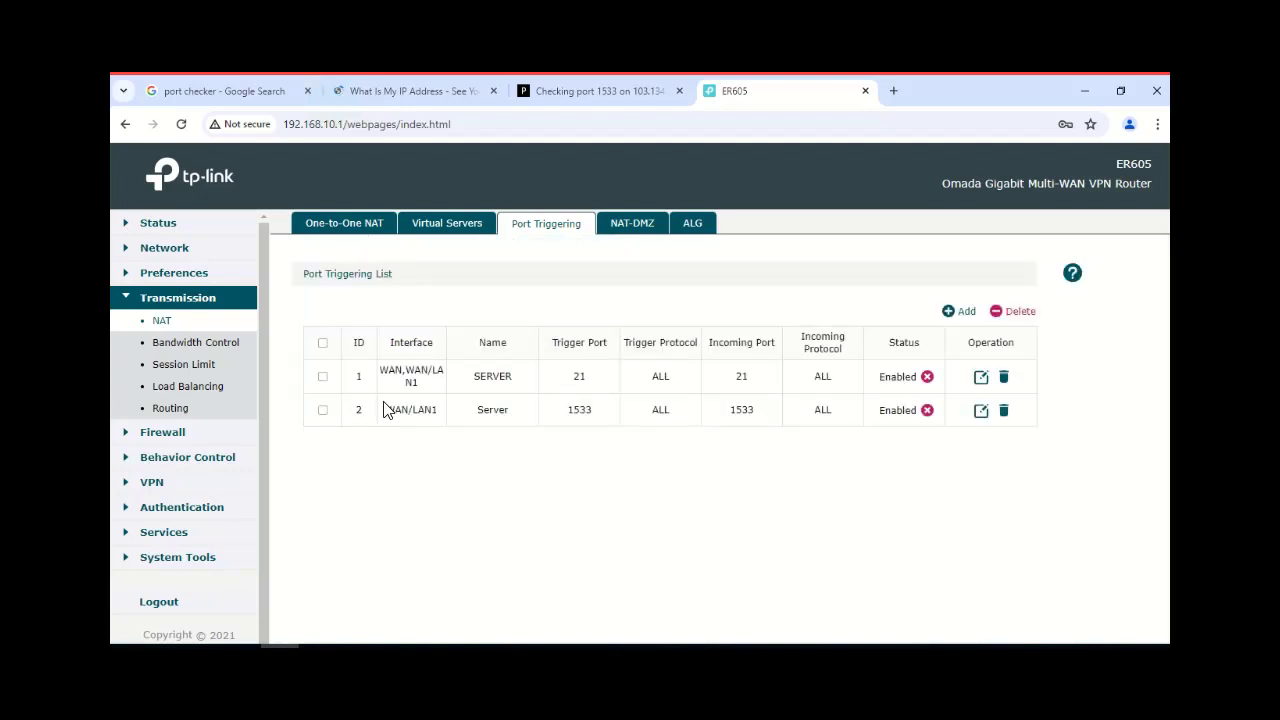
Step: Reconnect the dropped AnyDesk session and review the router's Virtual Servers and One-to-One NAT lists
click(468, 230)
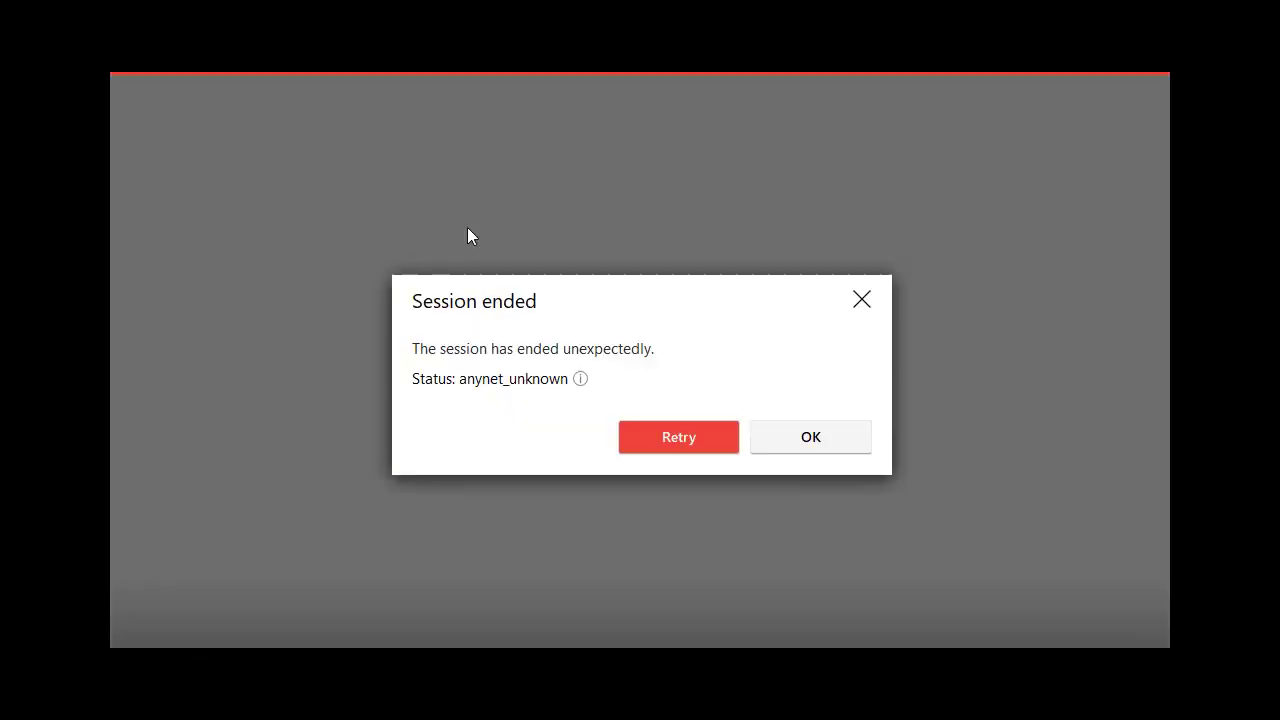
click(664, 431)
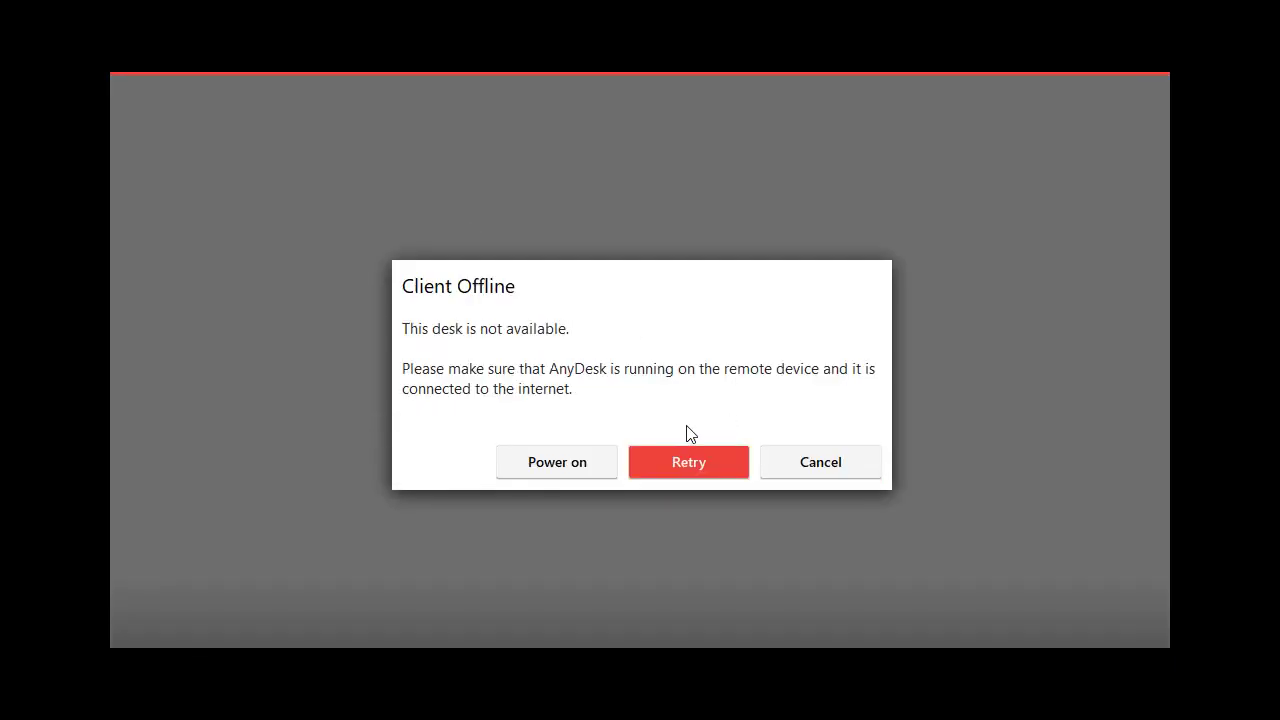
click(688, 451)
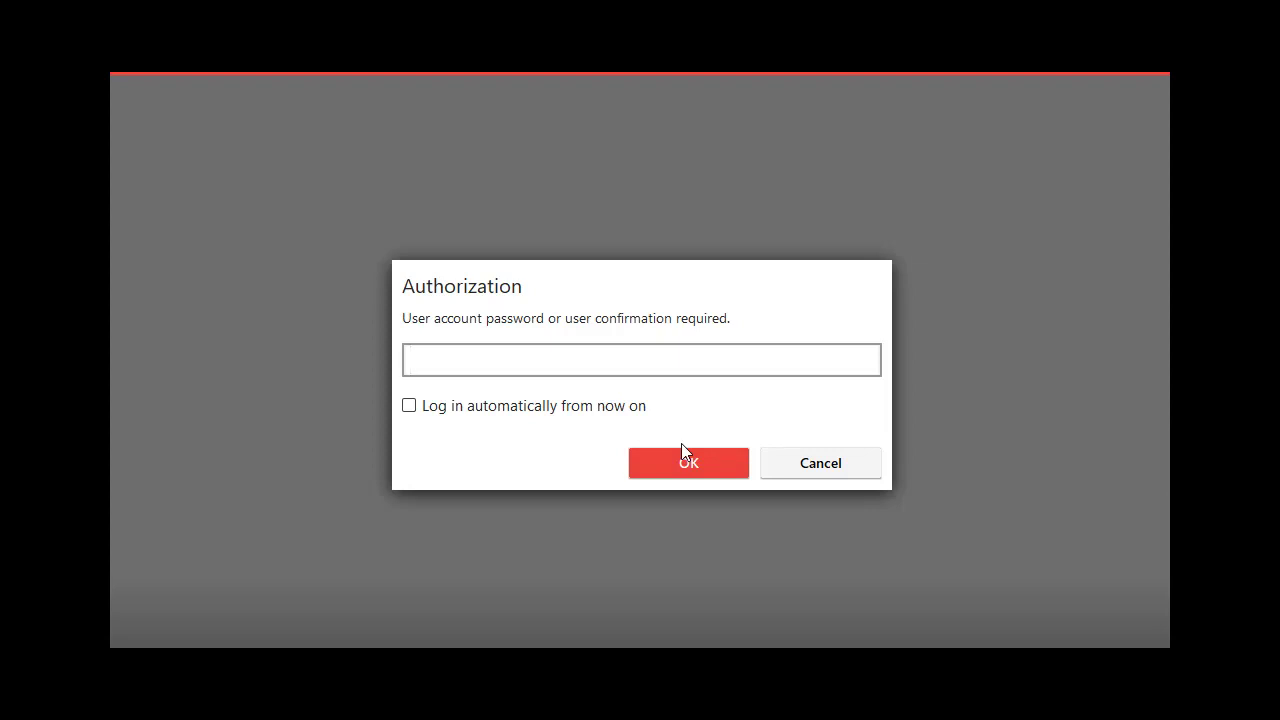
click(734, 468)
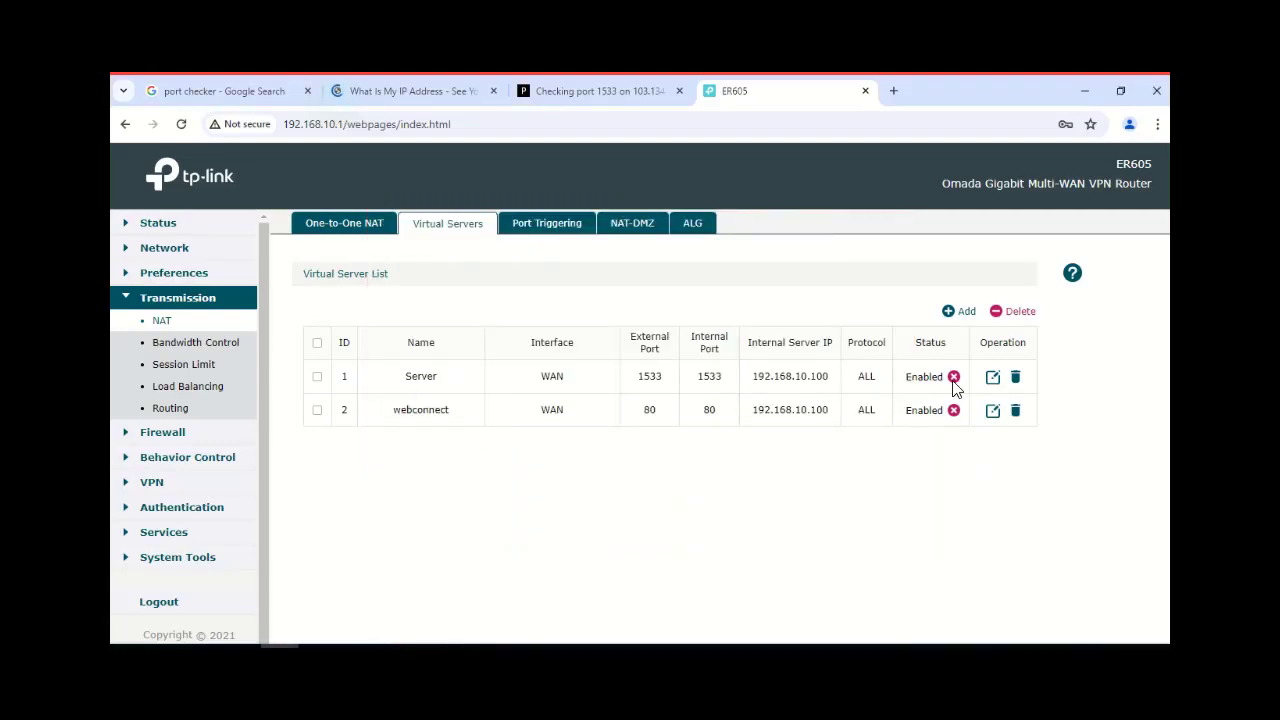
click(365, 224)
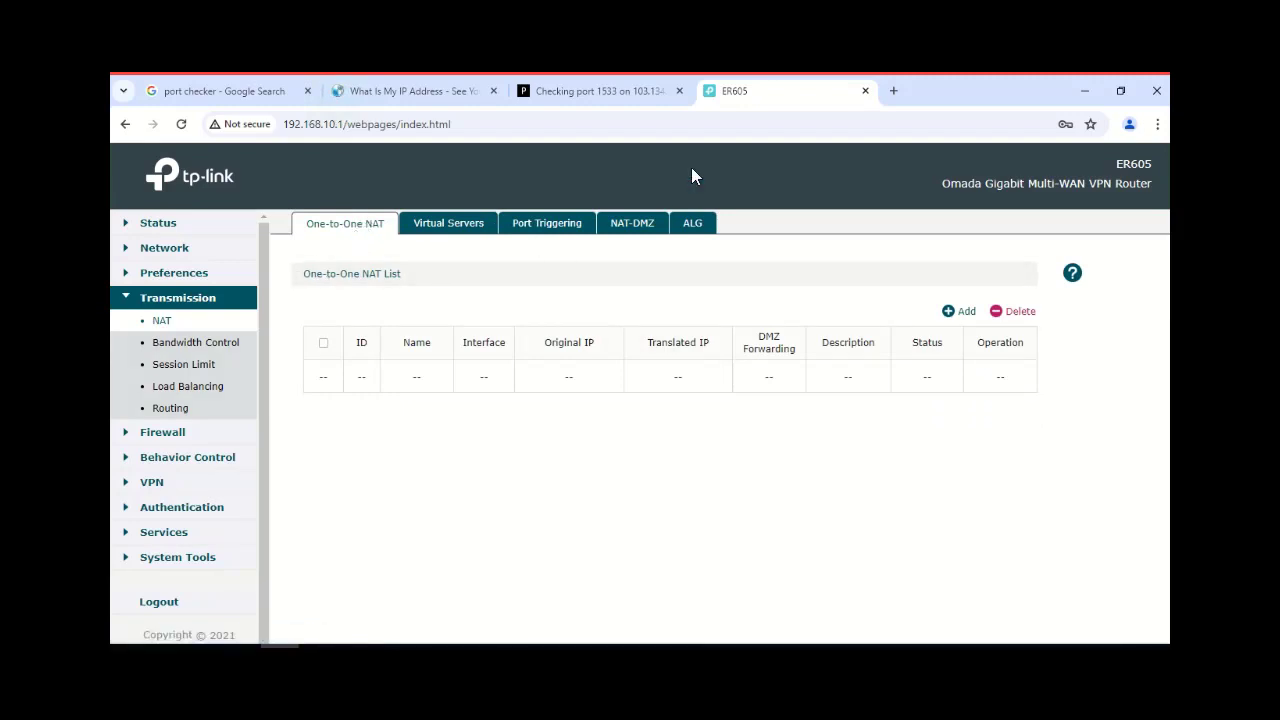
Step: Recheck in Port Checker whether port 1533 is open on the public IP address, and return to the IP lookup page
click(610, 93)
click(609, 91)
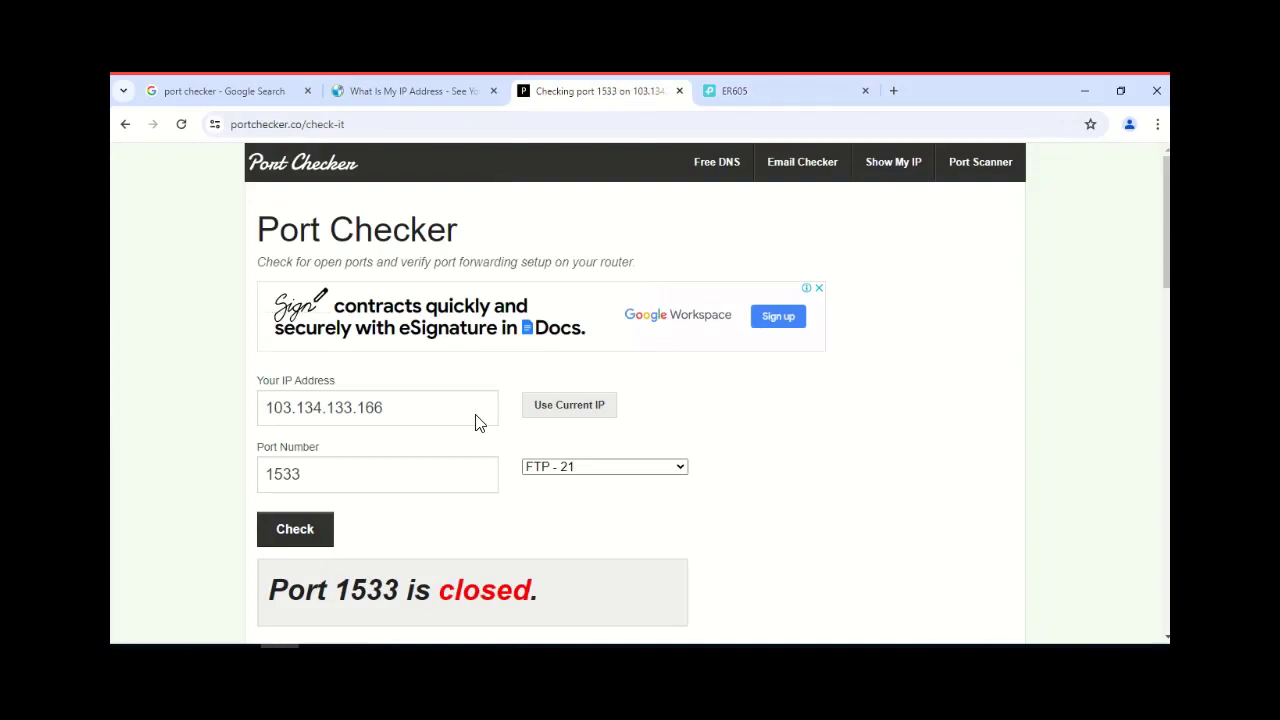
click(300, 532)
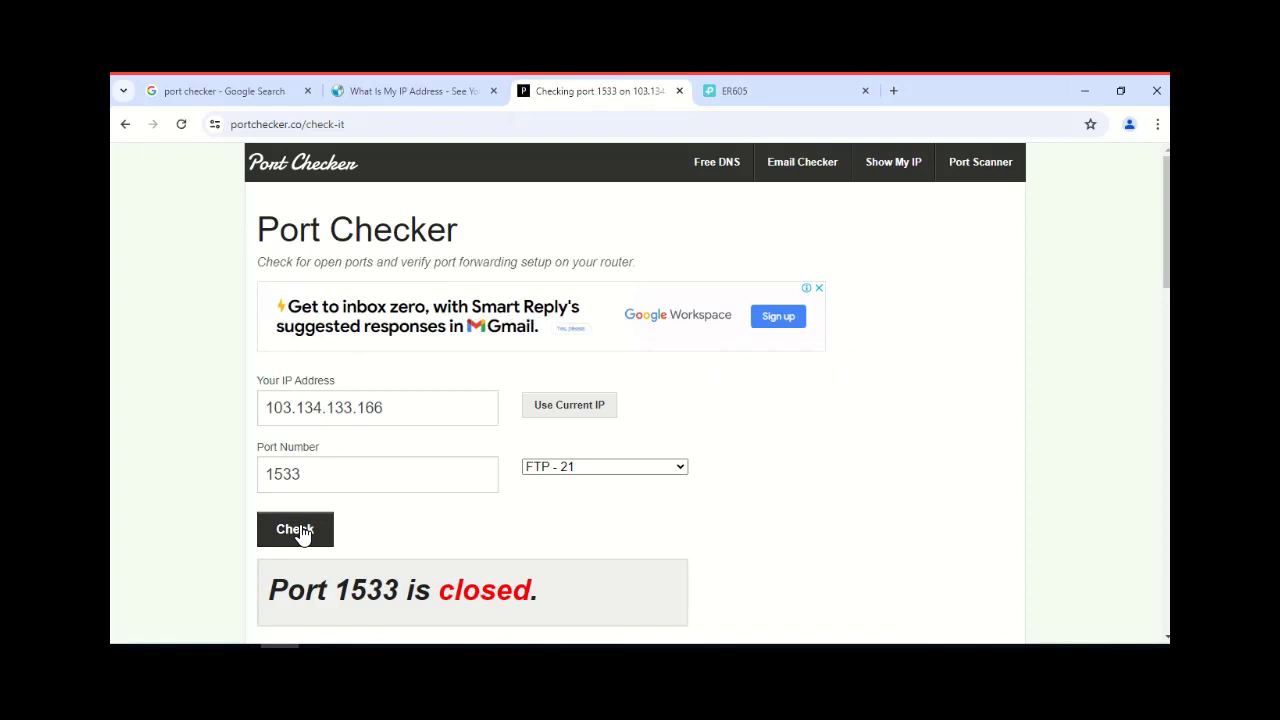
click(300, 532)
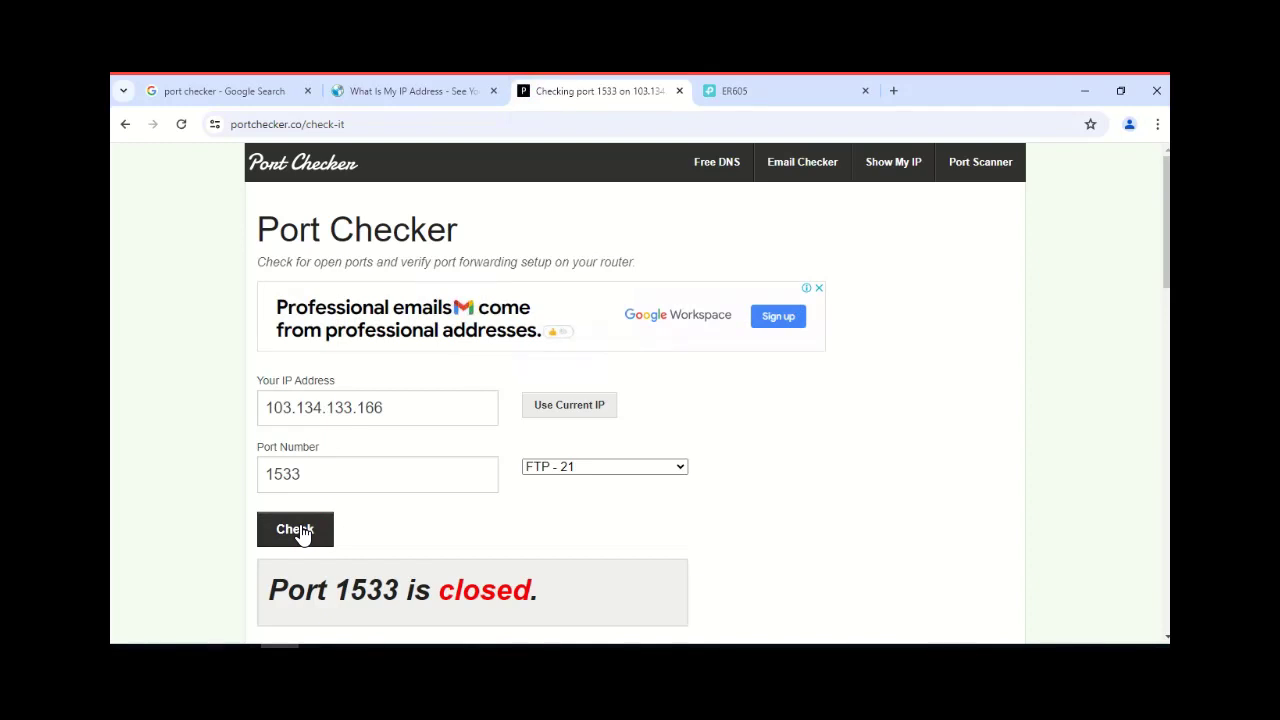
click(455, 91)
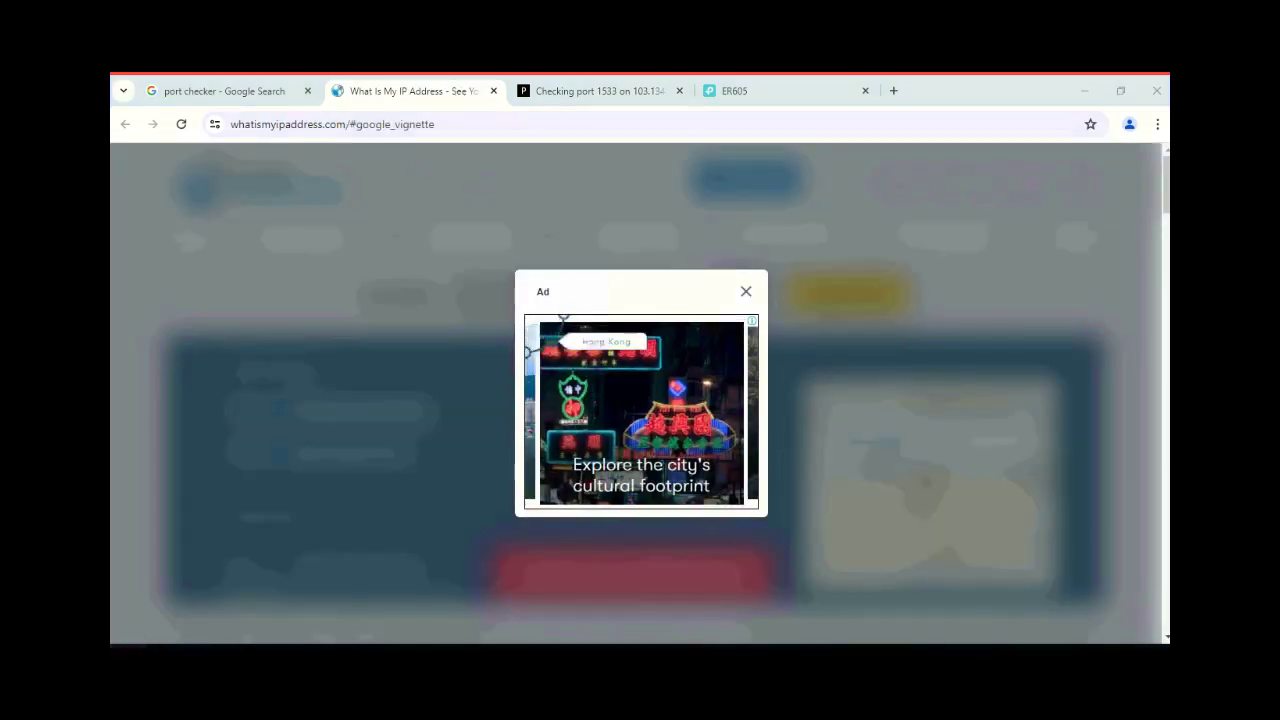
Step: Launch Windows Defender Firewall with Advanced Security through wf.msc and start a new inbound rule
click(127, 645)
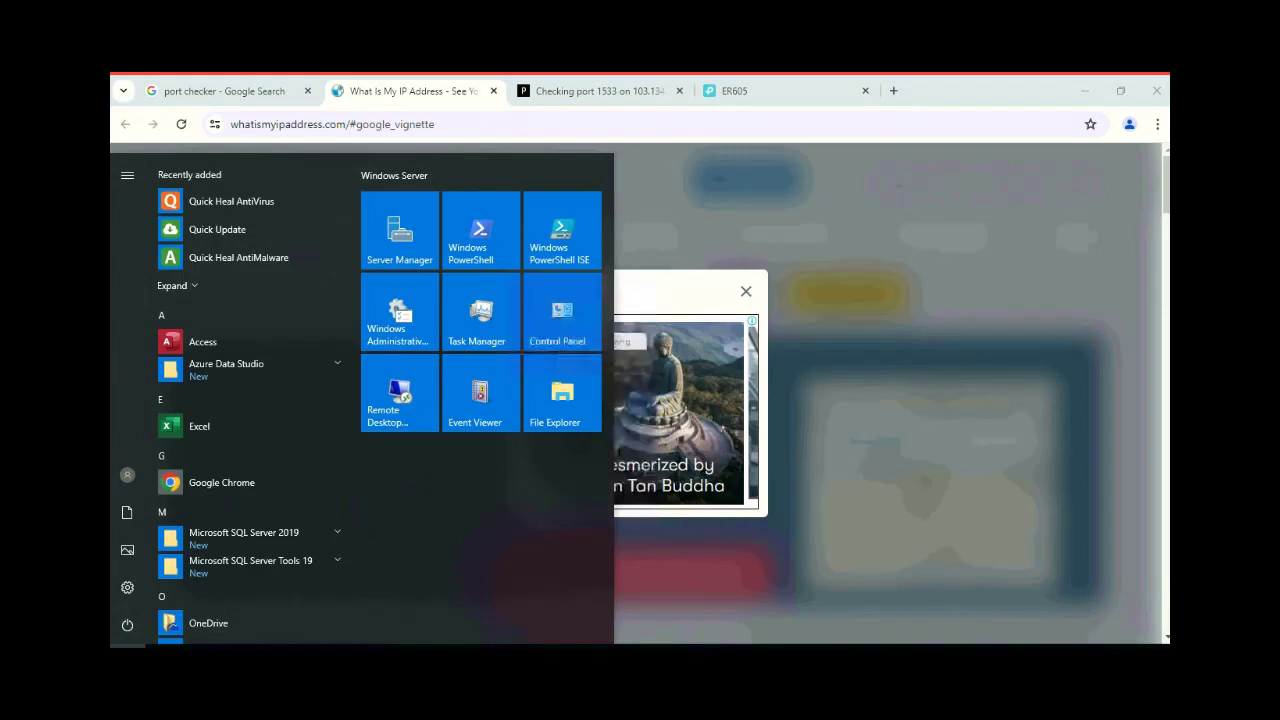
text(wf.)
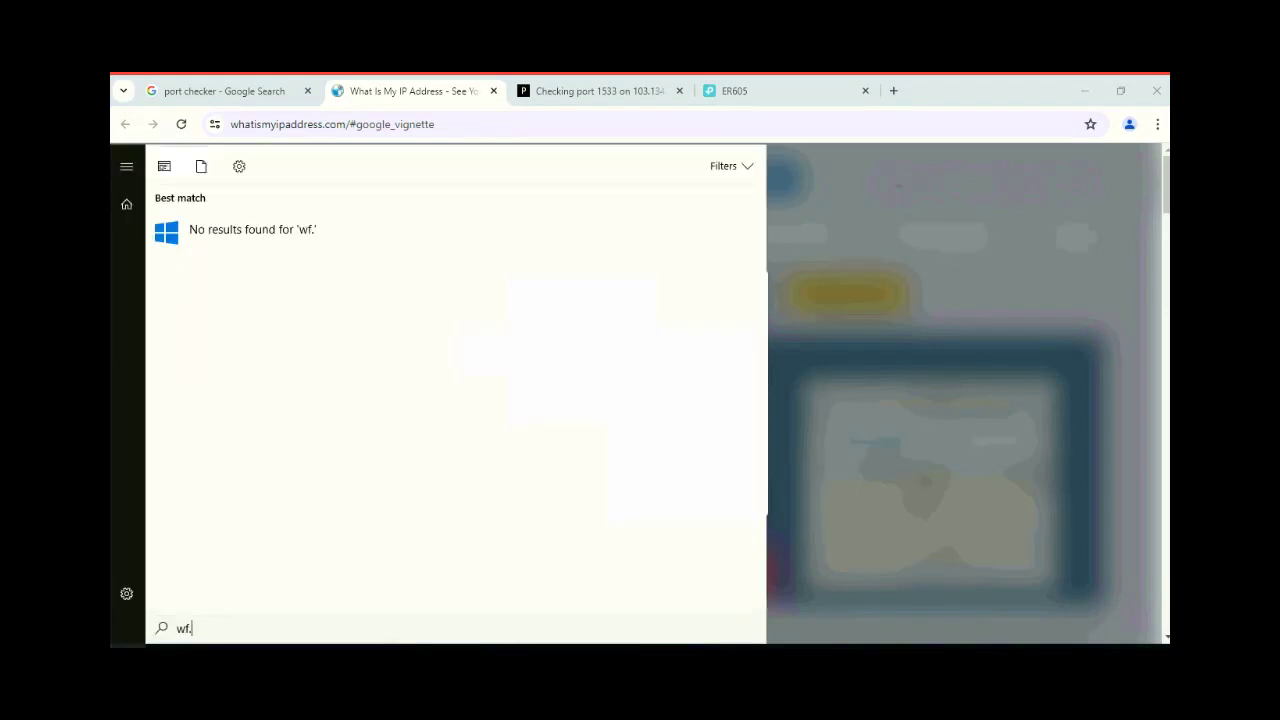
text(msc)
key(Return)
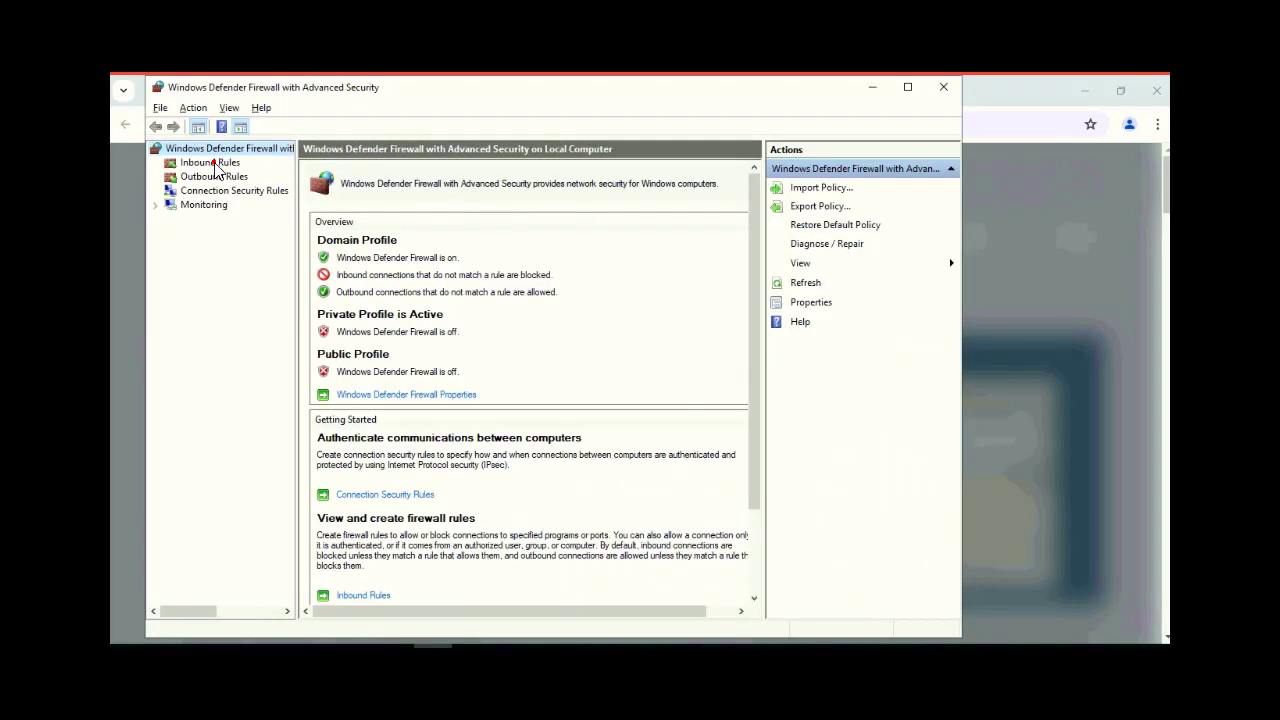
click(212, 164)
click(795, 189)
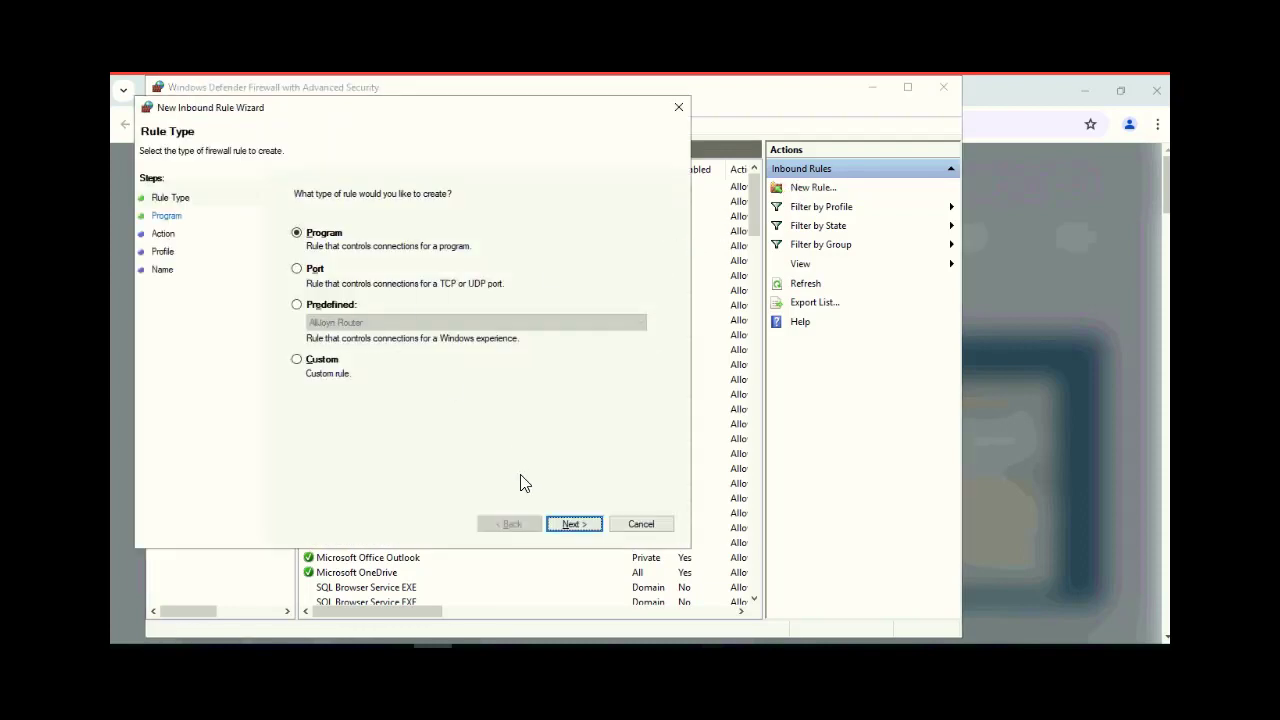
Step: Define the inbound rule as a Port rule for TCP local port 1533 that allows the connection on all profiles
click(304, 270)
click(580, 528)
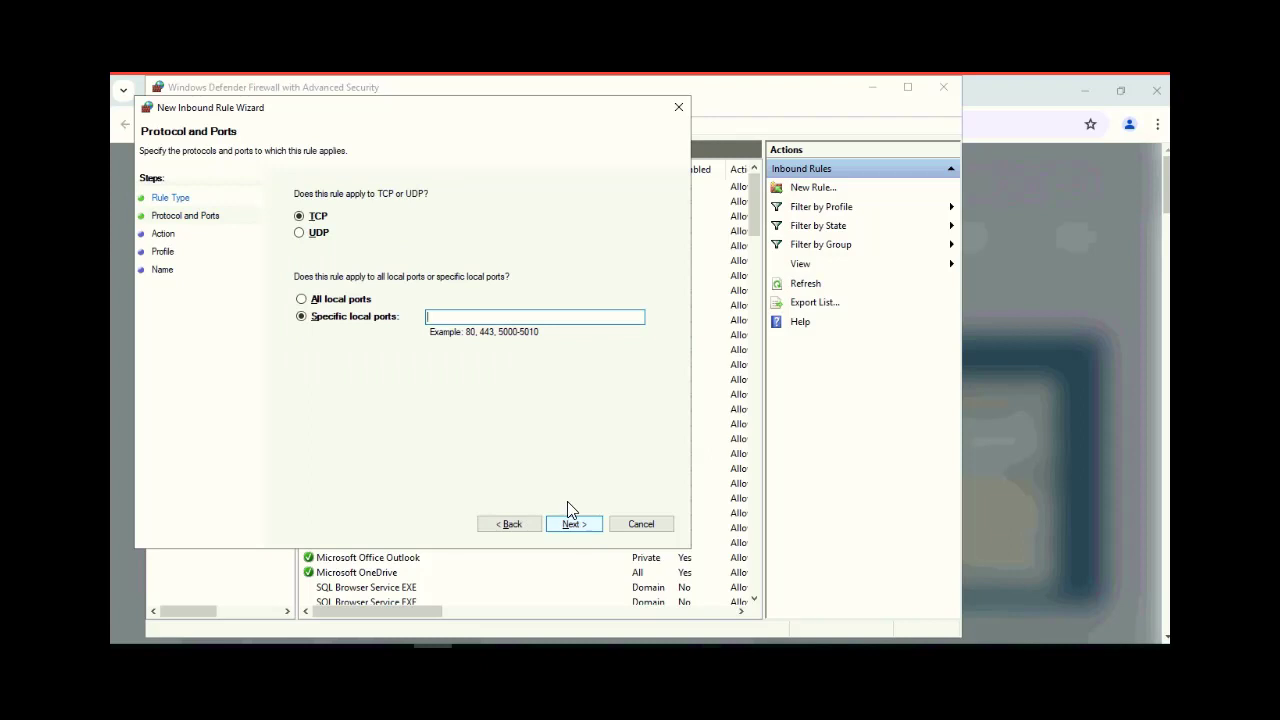
text(1533)
click(592, 528)
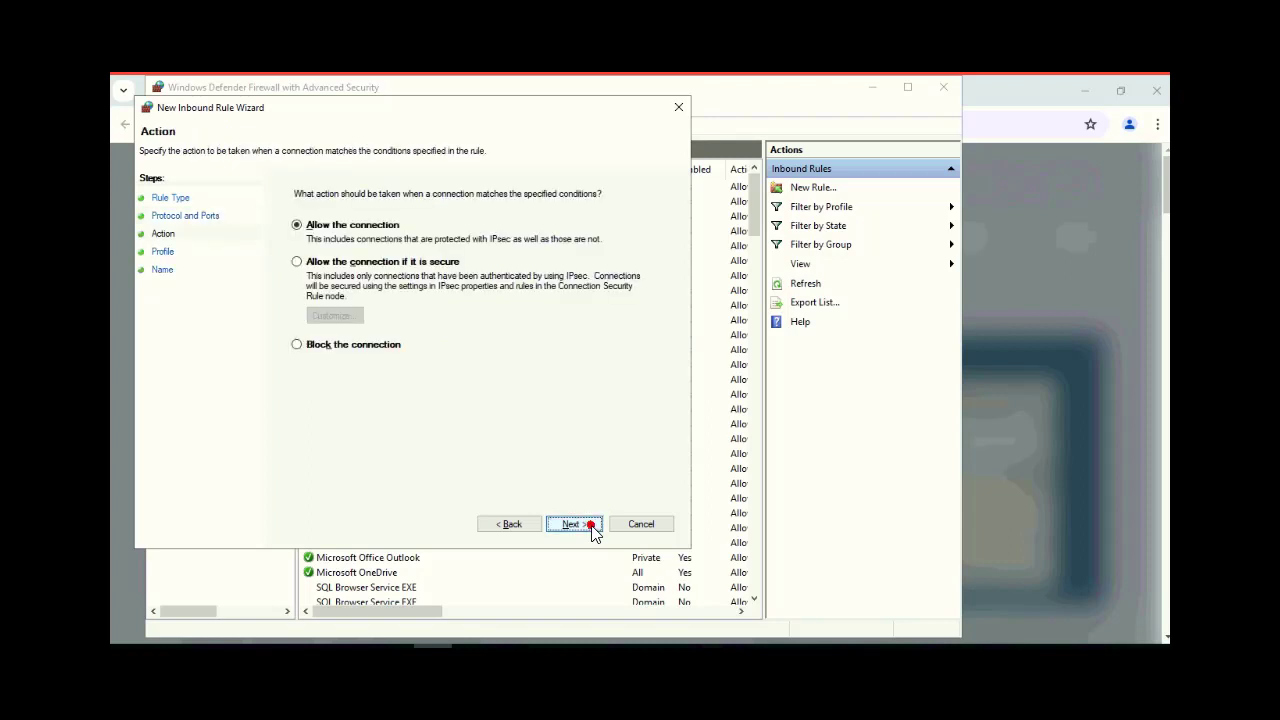
click(592, 527)
click(592, 527)
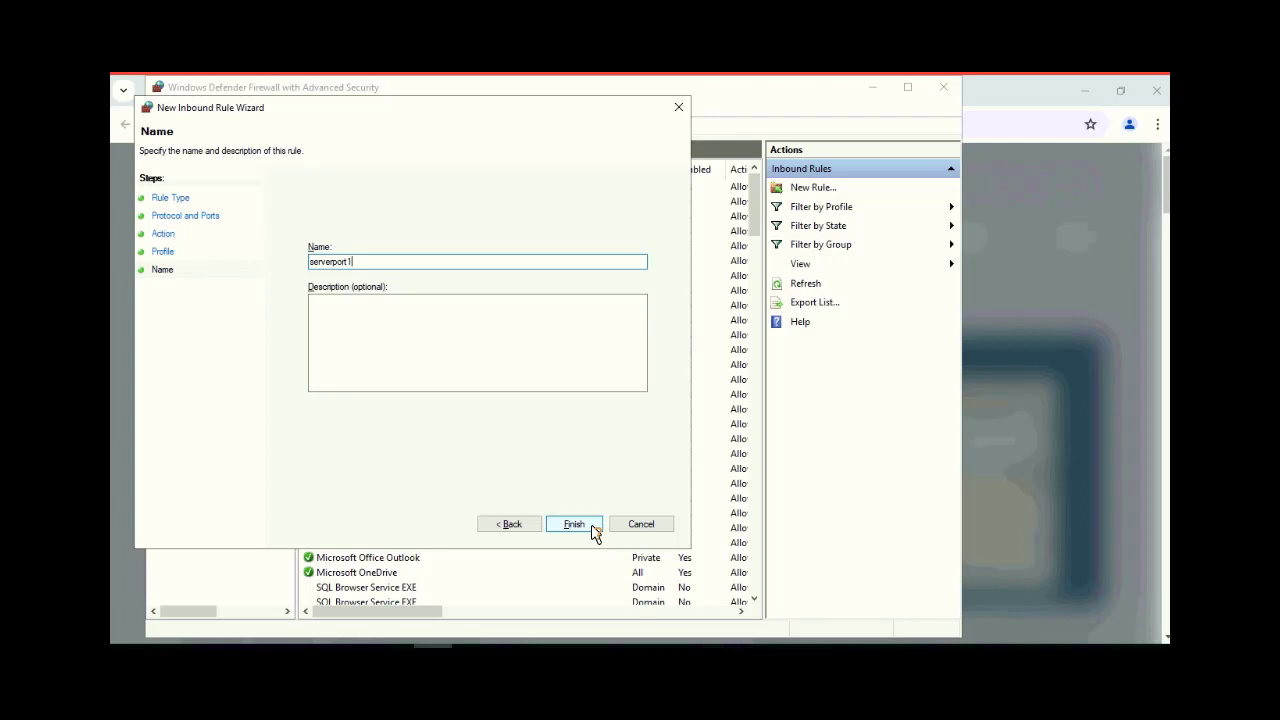
Step: Name the inbound rule serverport1533_IN, copy that name, and create the rule
key(ctrl+a)
click(410, 262)
text(_)
key(ctrl+a)
key(ctrl+c)
click(575, 524)
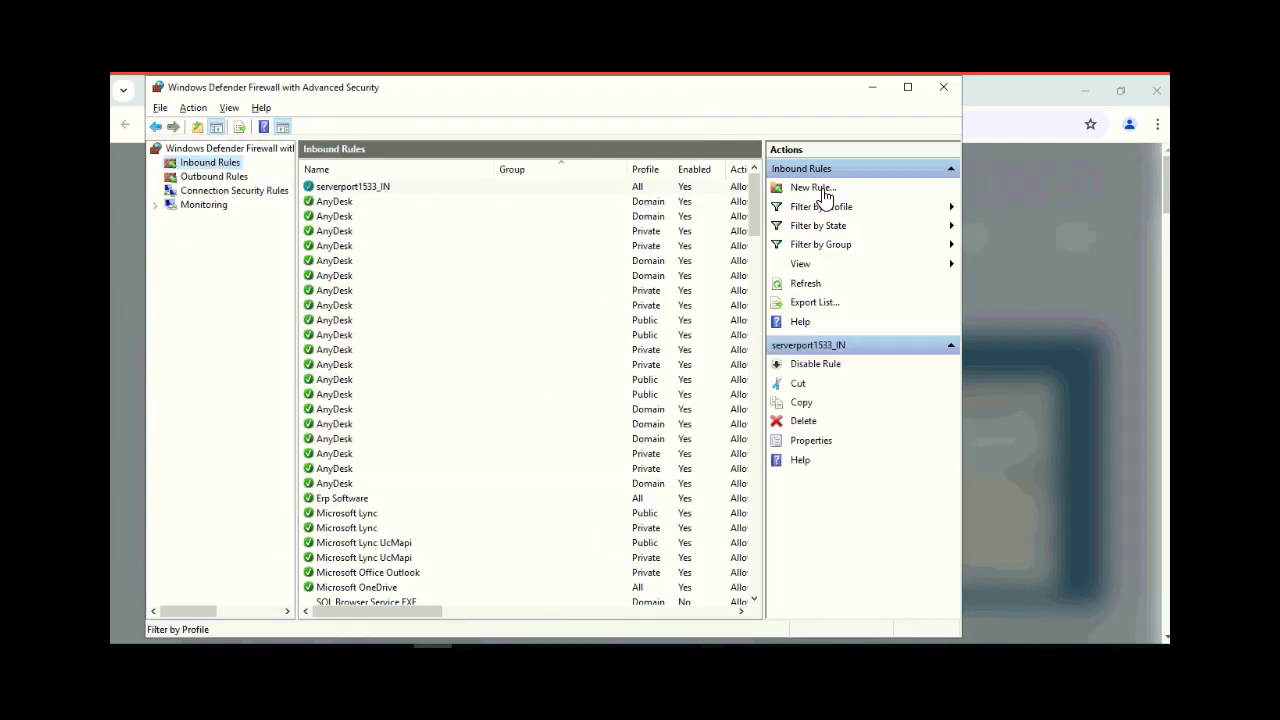
Step: Start a new outbound firewall rule and set its type to Port
click(224, 177)
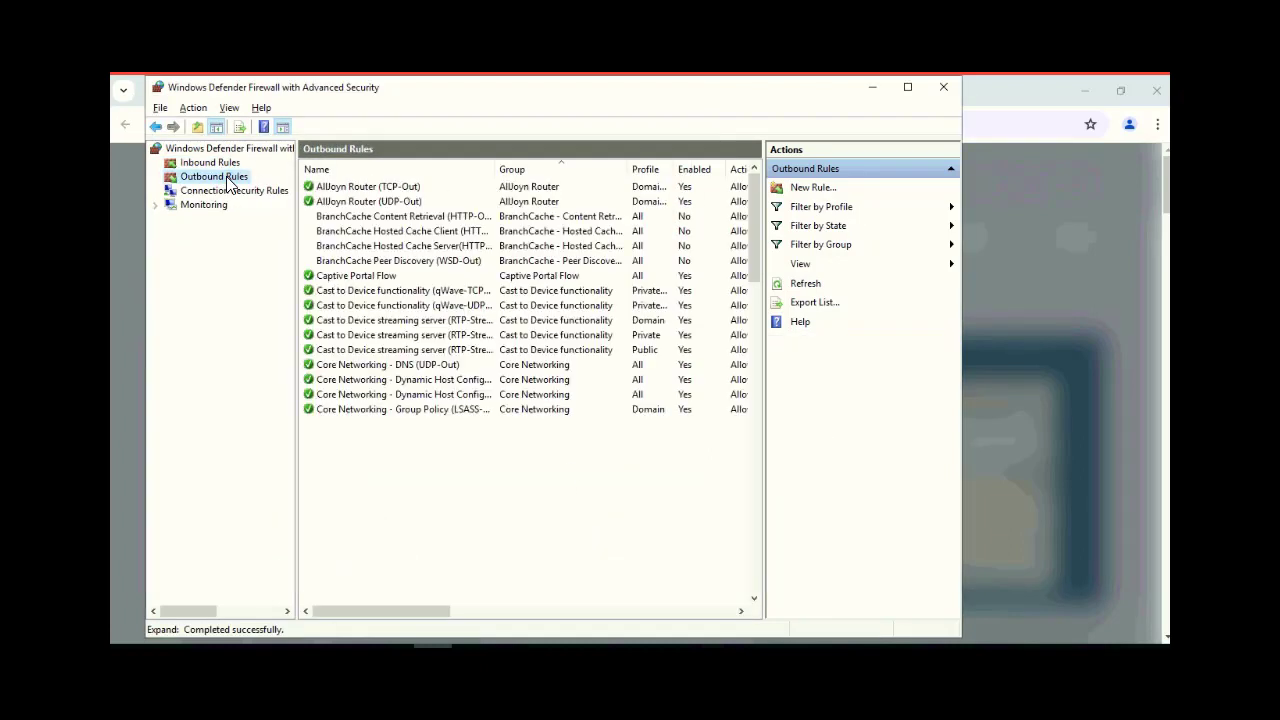
right_click(228, 178)
click(266, 187)
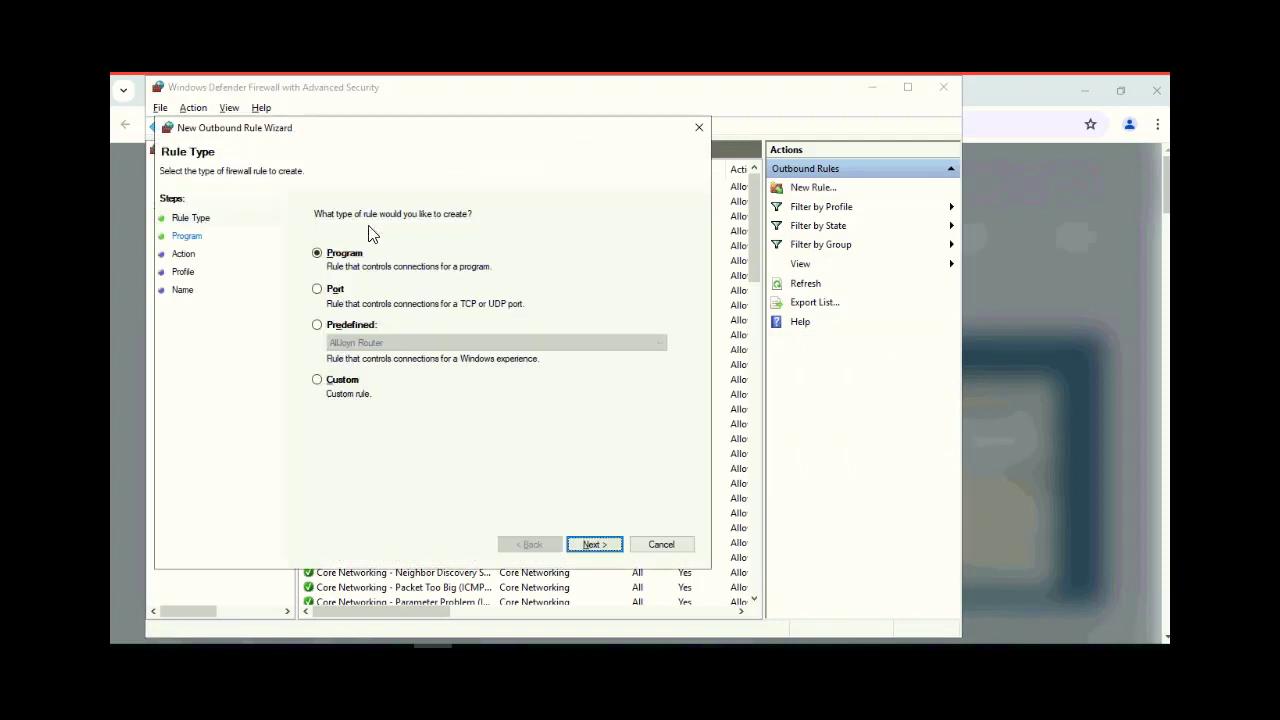
click(329, 288)
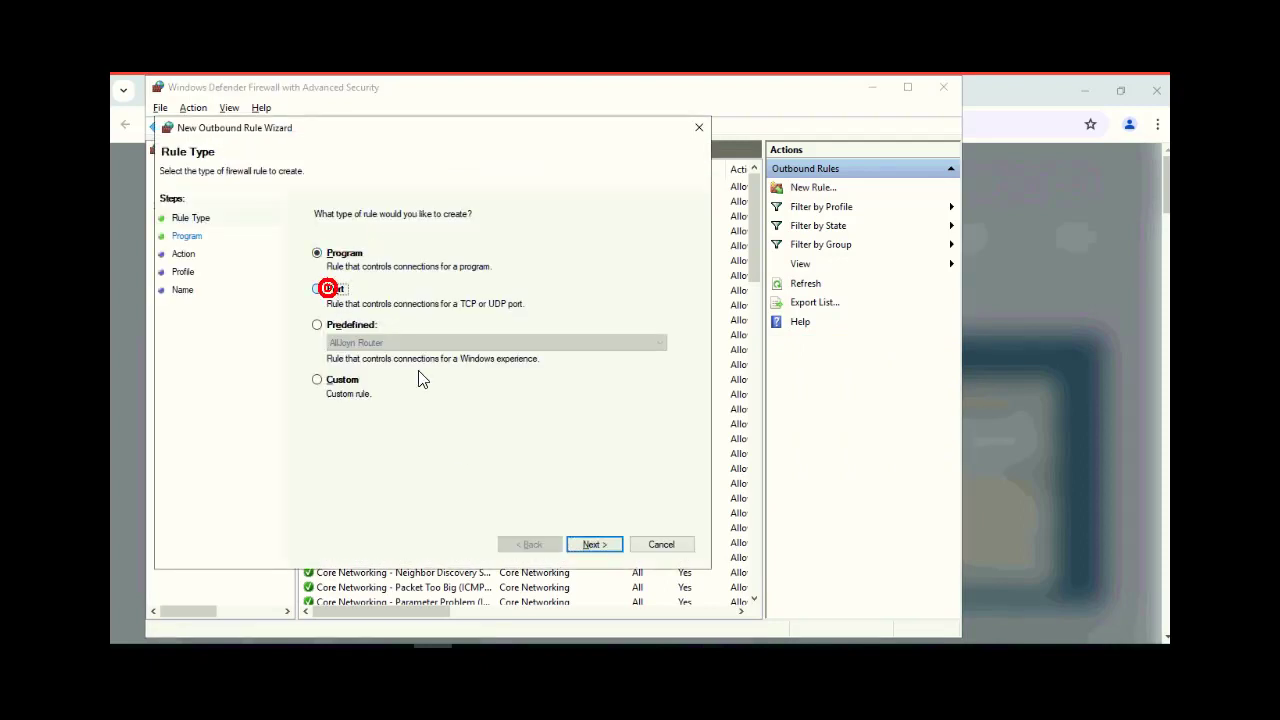
click(595, 545)
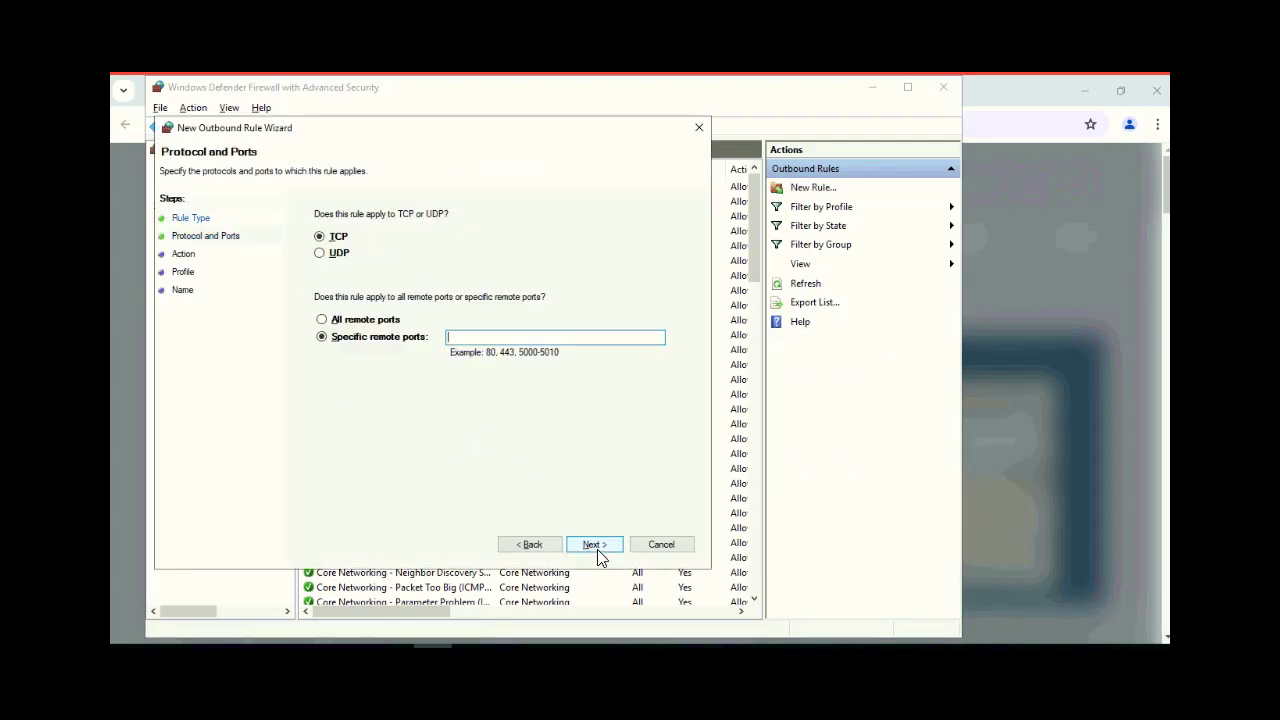
Step: Try to define the outbound rule's specific remote ports as serverport1533_ou with the TCP protocol
click(320, 238)
click(341, 256)
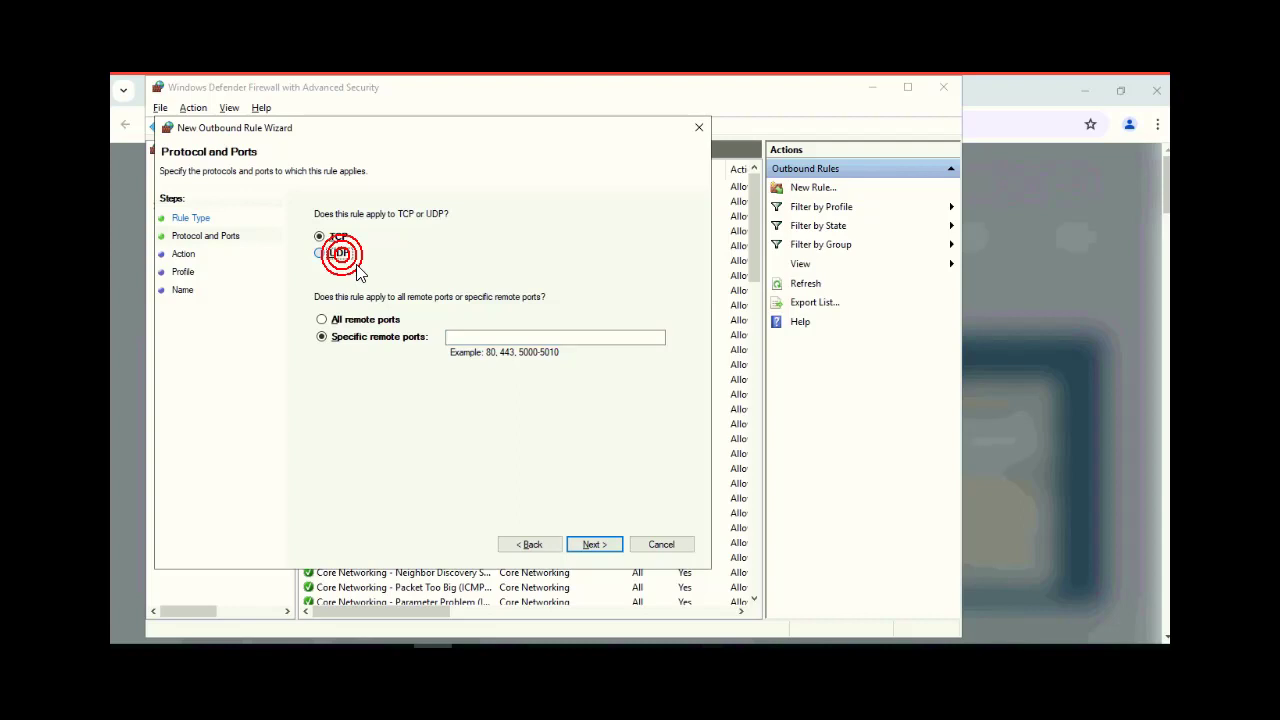
click(501, 336)
key(ctrl+v)
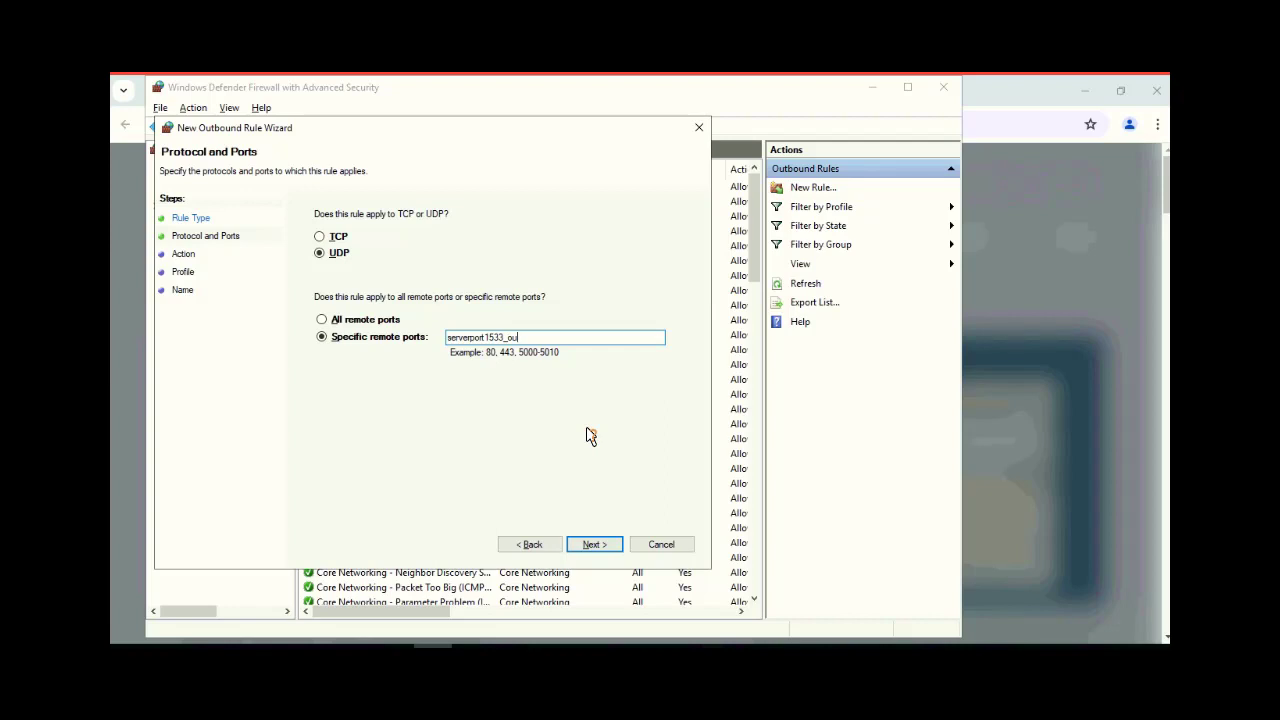
click(321, 237)
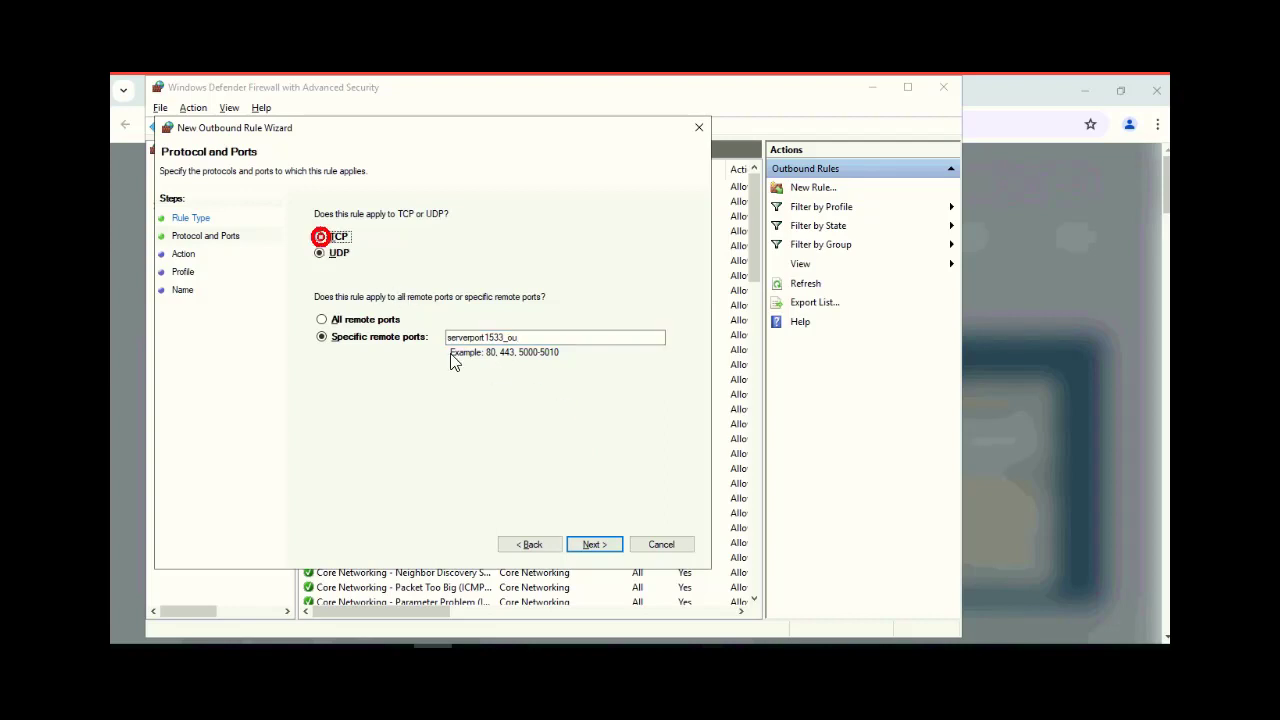
click(597, 544)
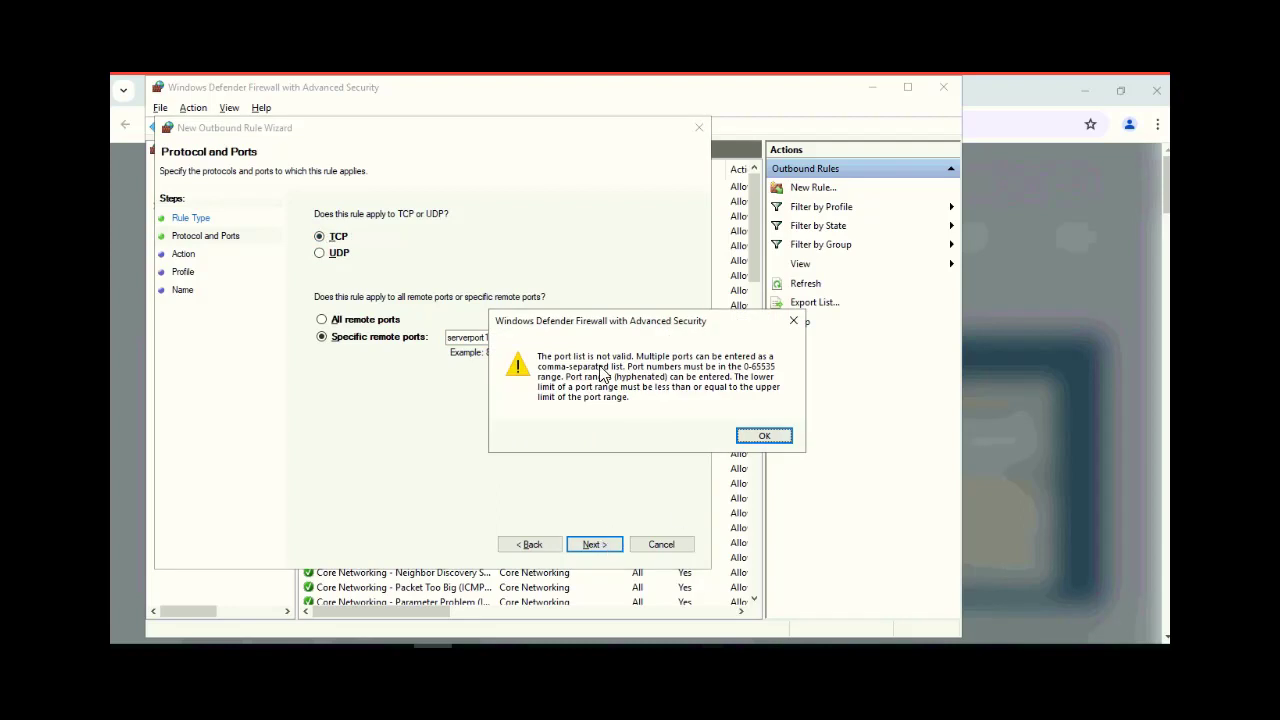
click(763, 435)
Step: Try the same outbound port entry with UDP, and cancel the outbound rule
click(334, 254)
click(595, 544)
click(760, 435)
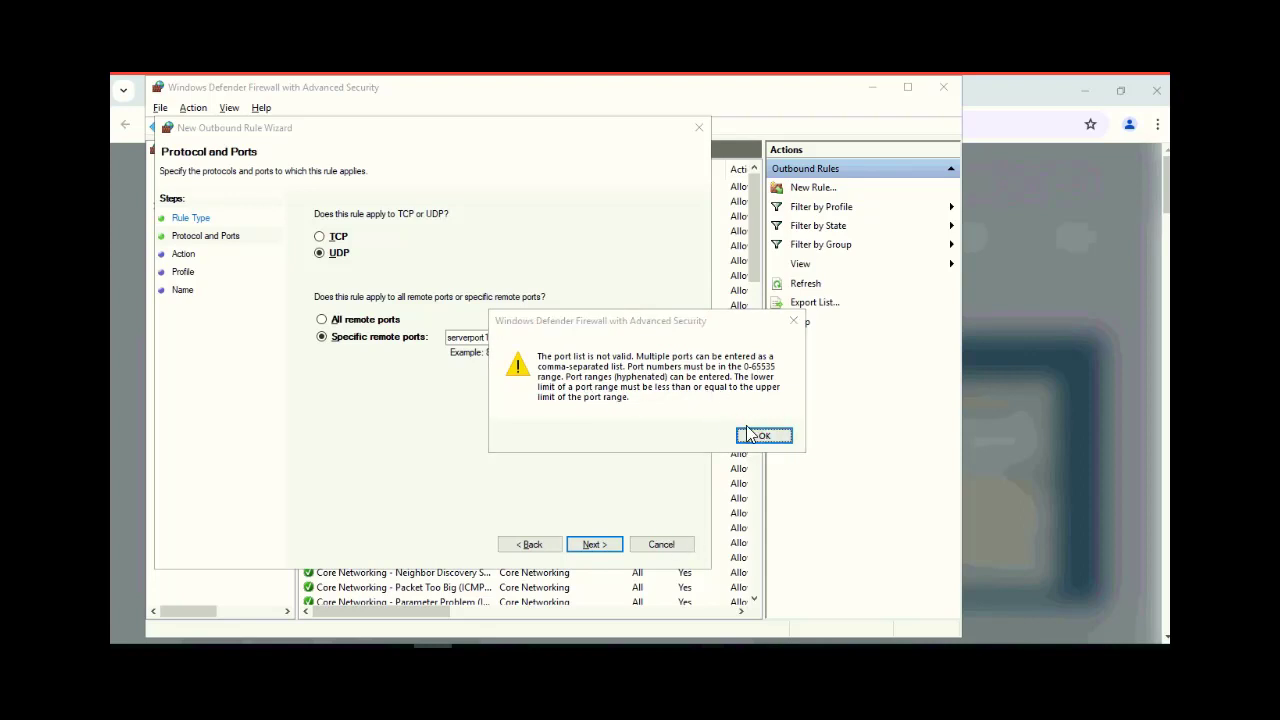
click(762, 436)
click(665, 544)
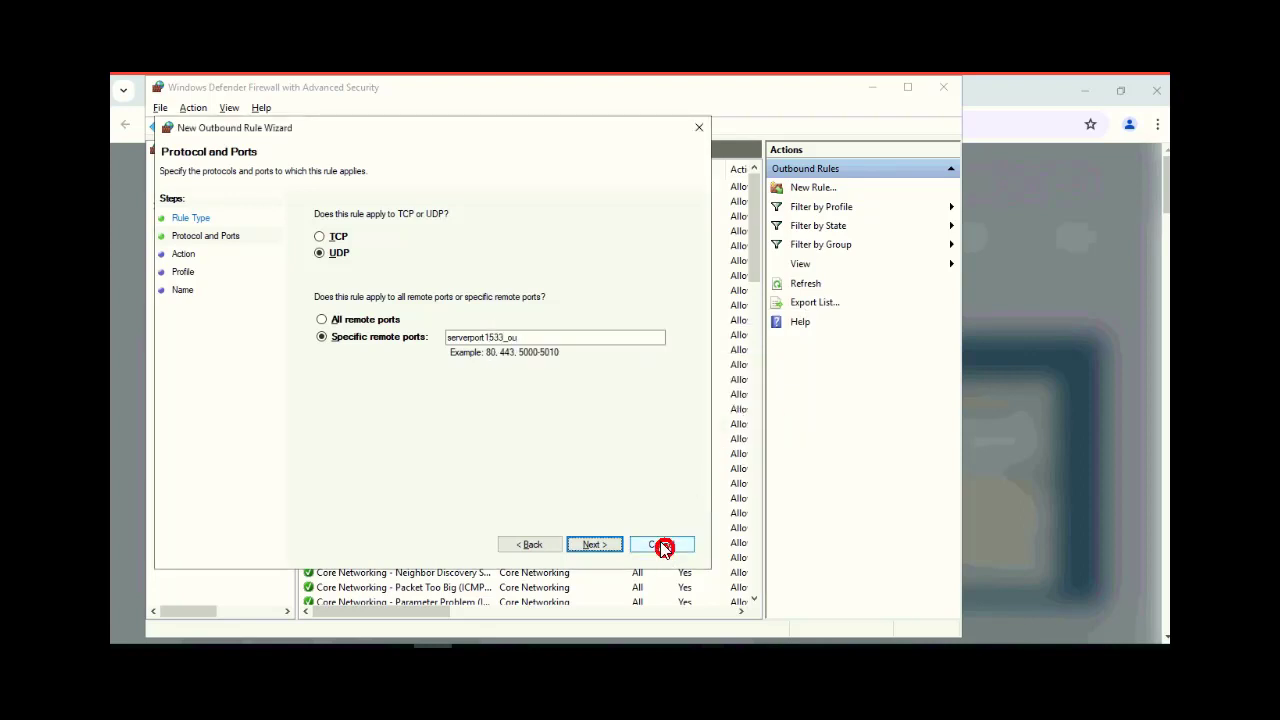
key(alt+Tab)
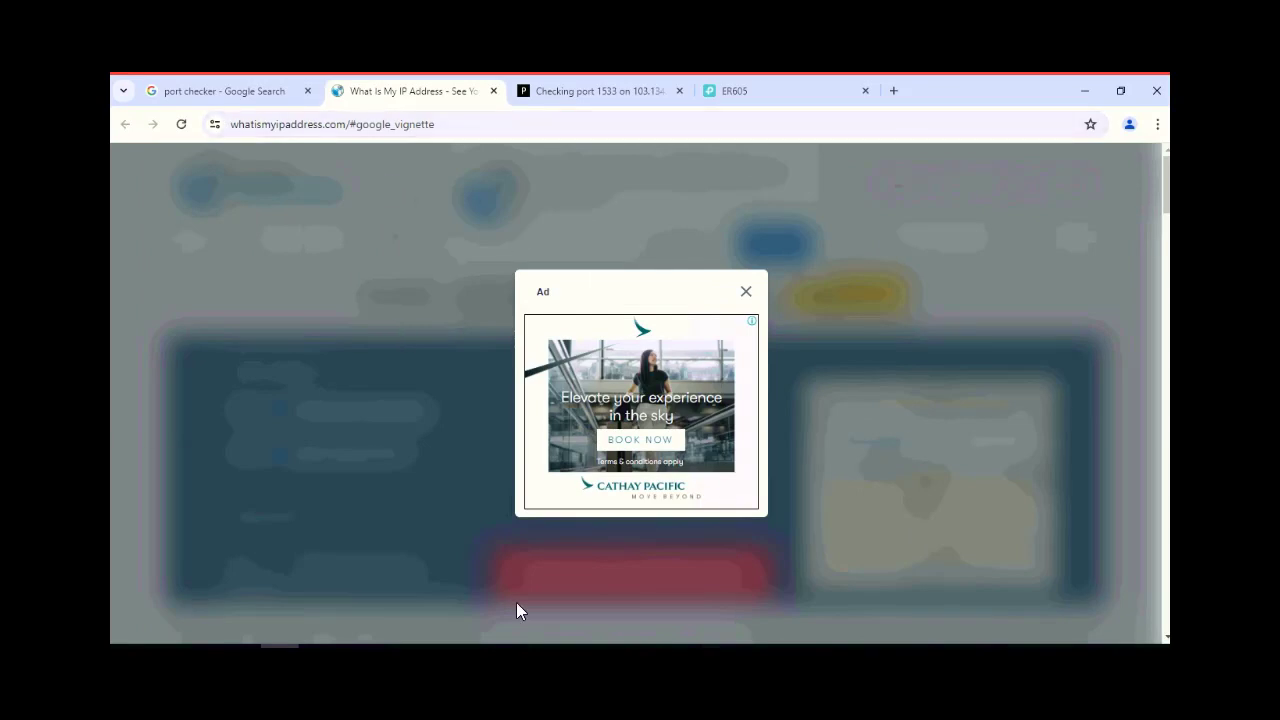
key(super+r)
key(Escape)
key(alt+Tab)
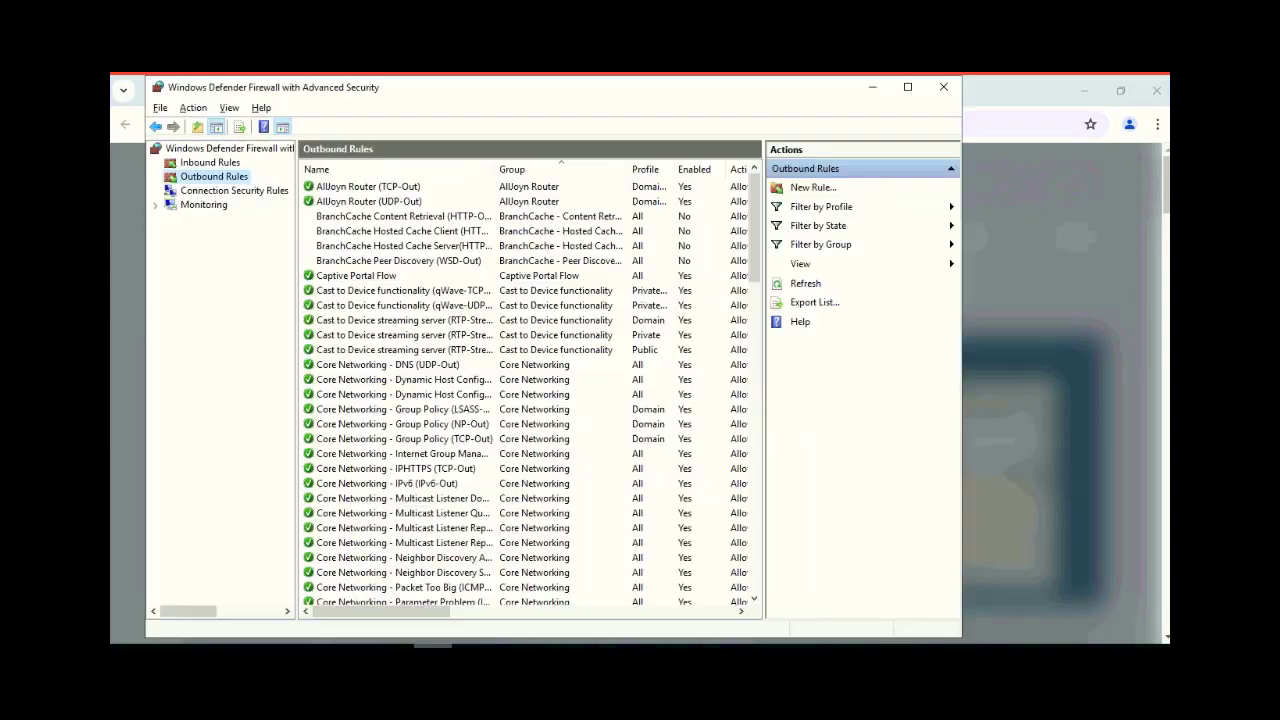
Step: Start a new inbound firewall rule and set its type to Port
click(224, 165)
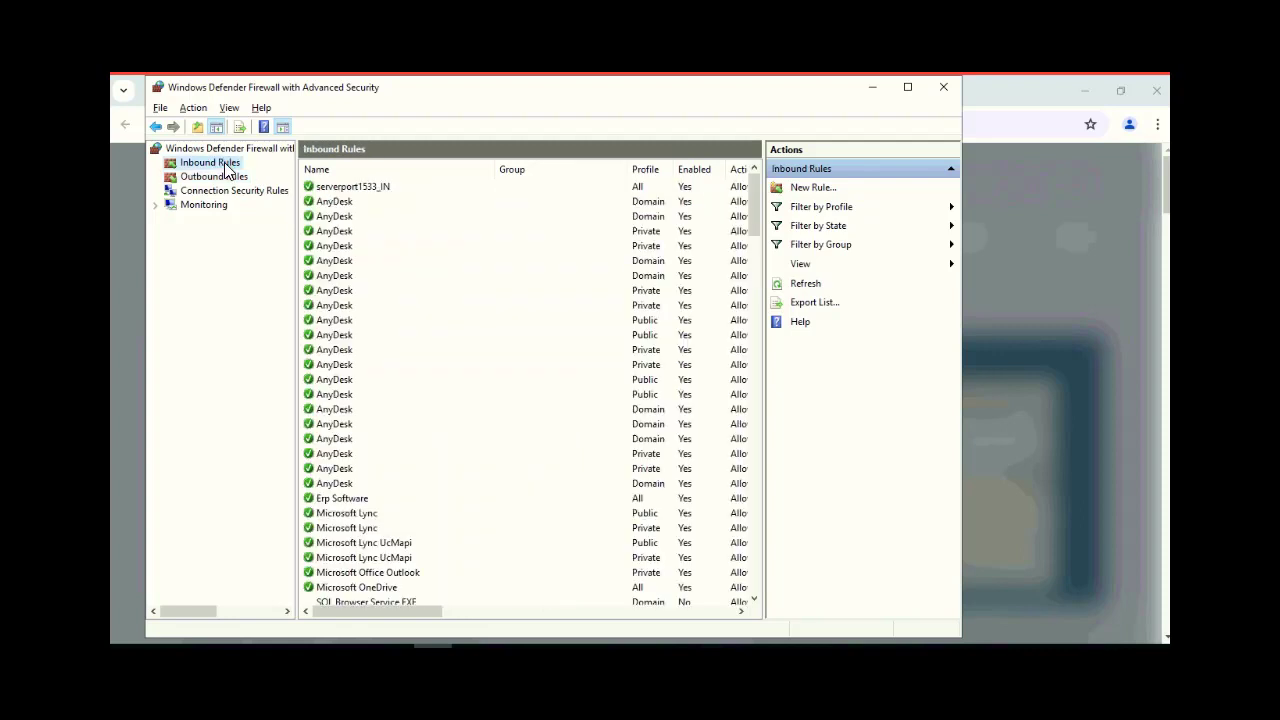
click(806, 187)
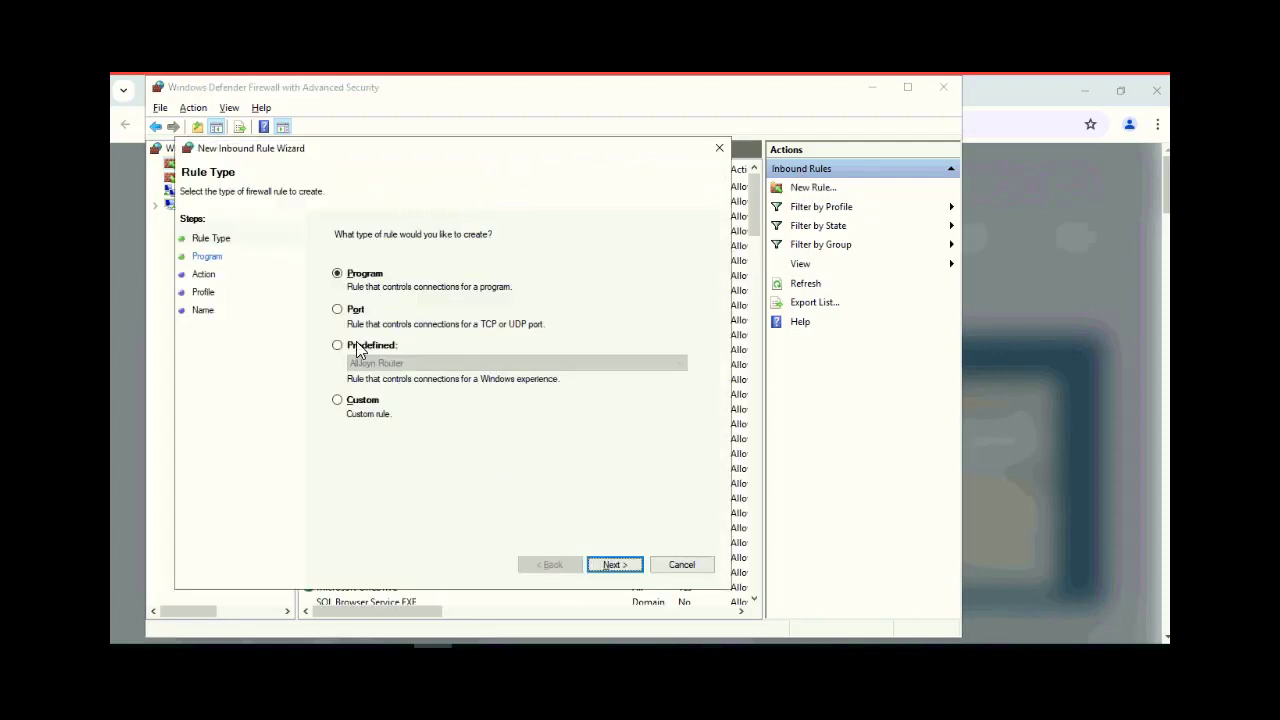
click(349, 310)
click(614, 565)
Step: Try to define the inbound rule for UDP with serverport1533_UDP as the specific local port, and cancel the rule
click(357, 274)
click(518, 357)
click(518, 357)
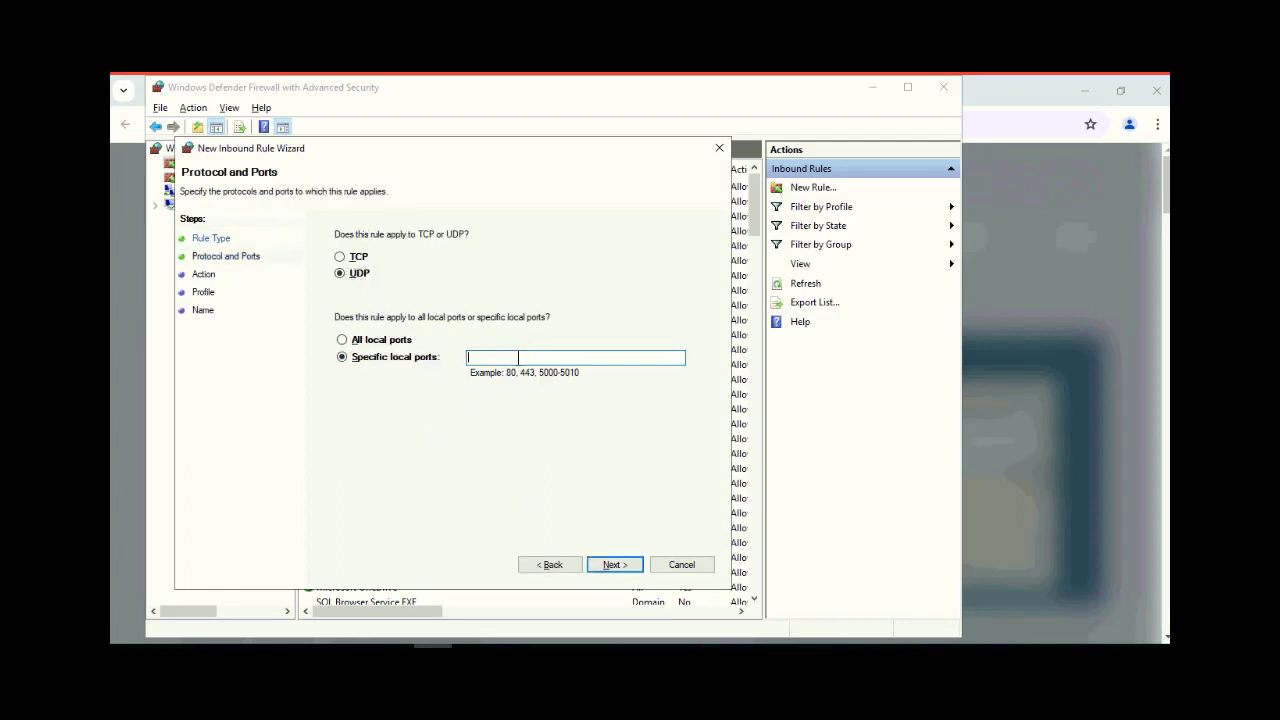
text(serverport1533_IN)
text(U)
click(613, 564)
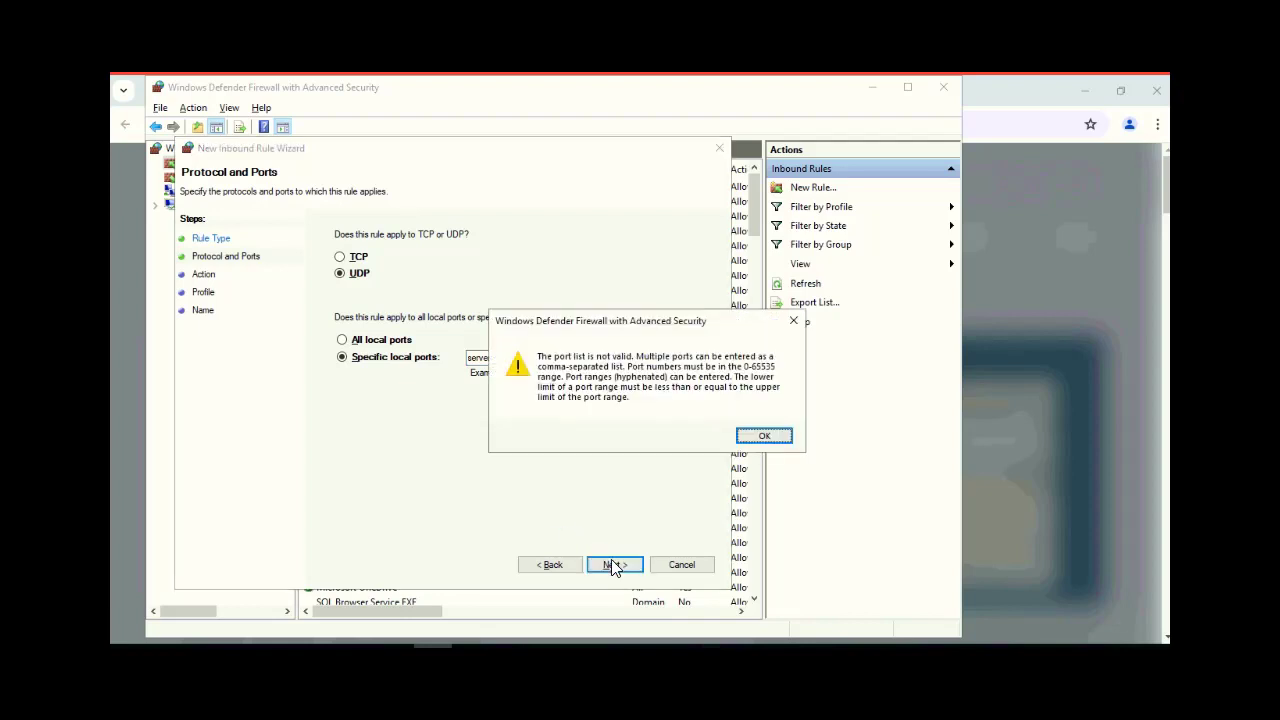
click(764, 436)
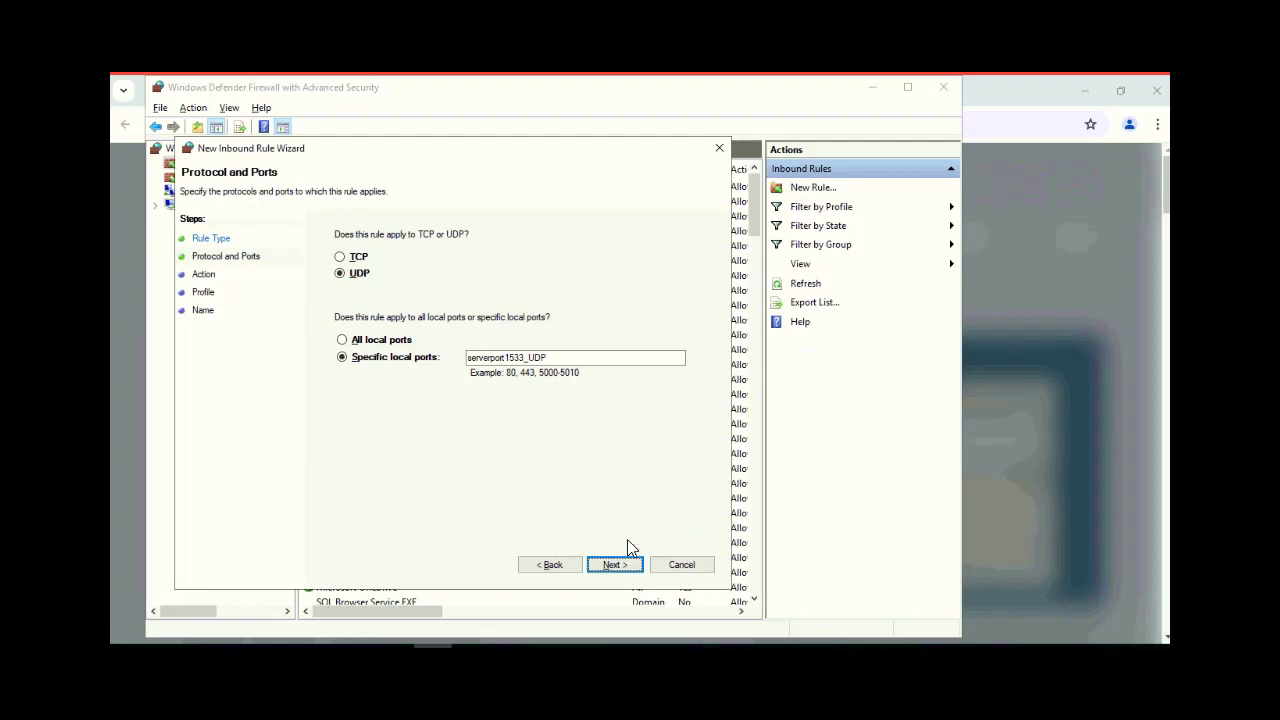
click(694, 566)
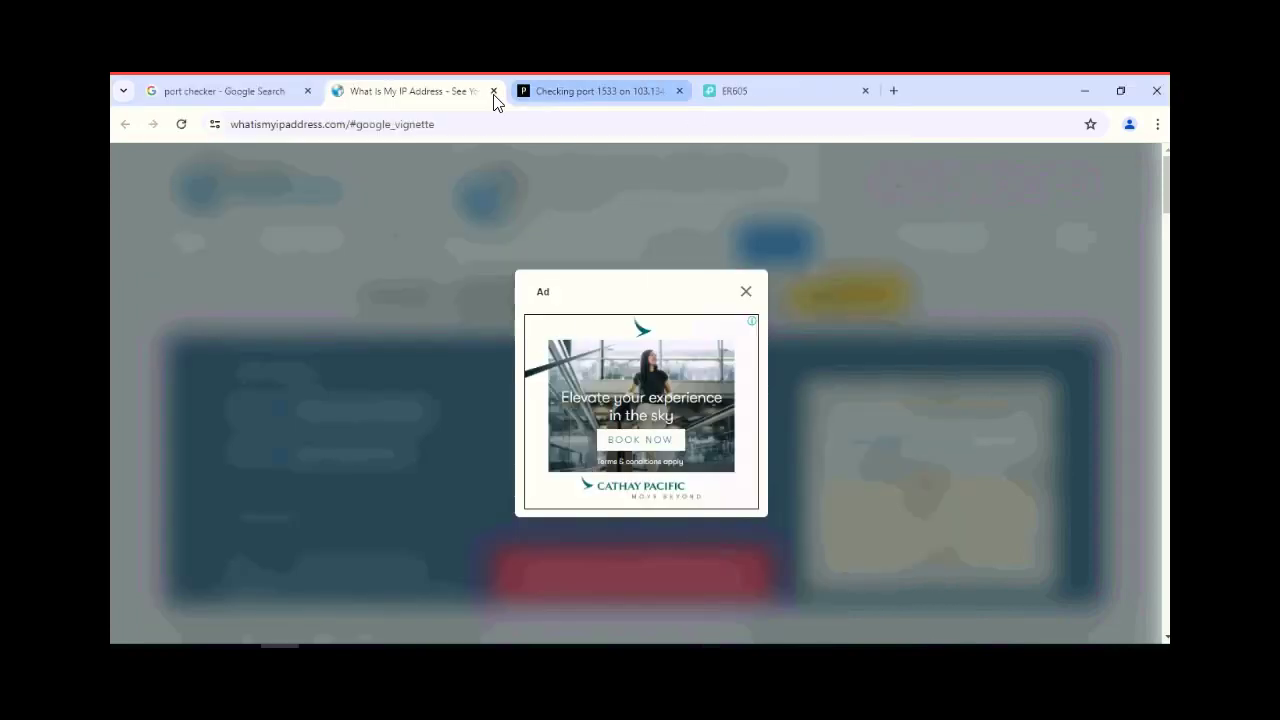
Step: Close the Port Checker page and look through the ER605 router's Network, Status, Authentication, VPN, Behavior Control and Firewall sections
click(600, 94)
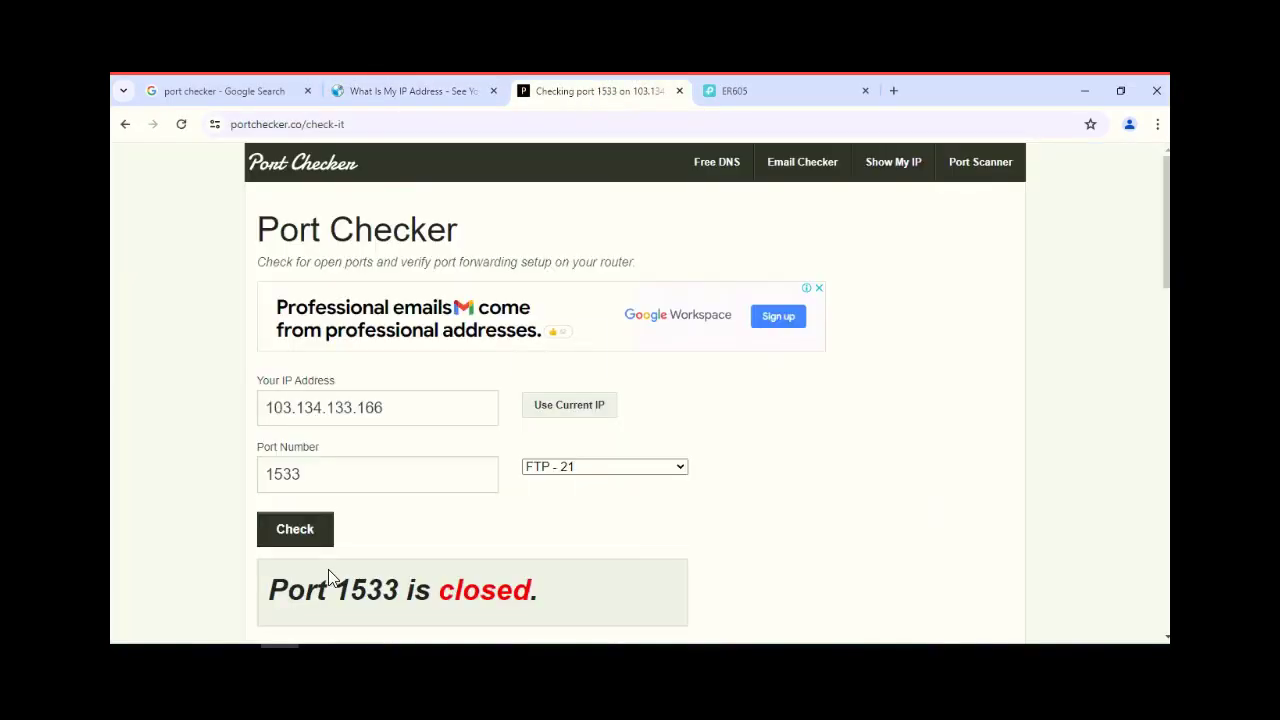
click(681, 91)
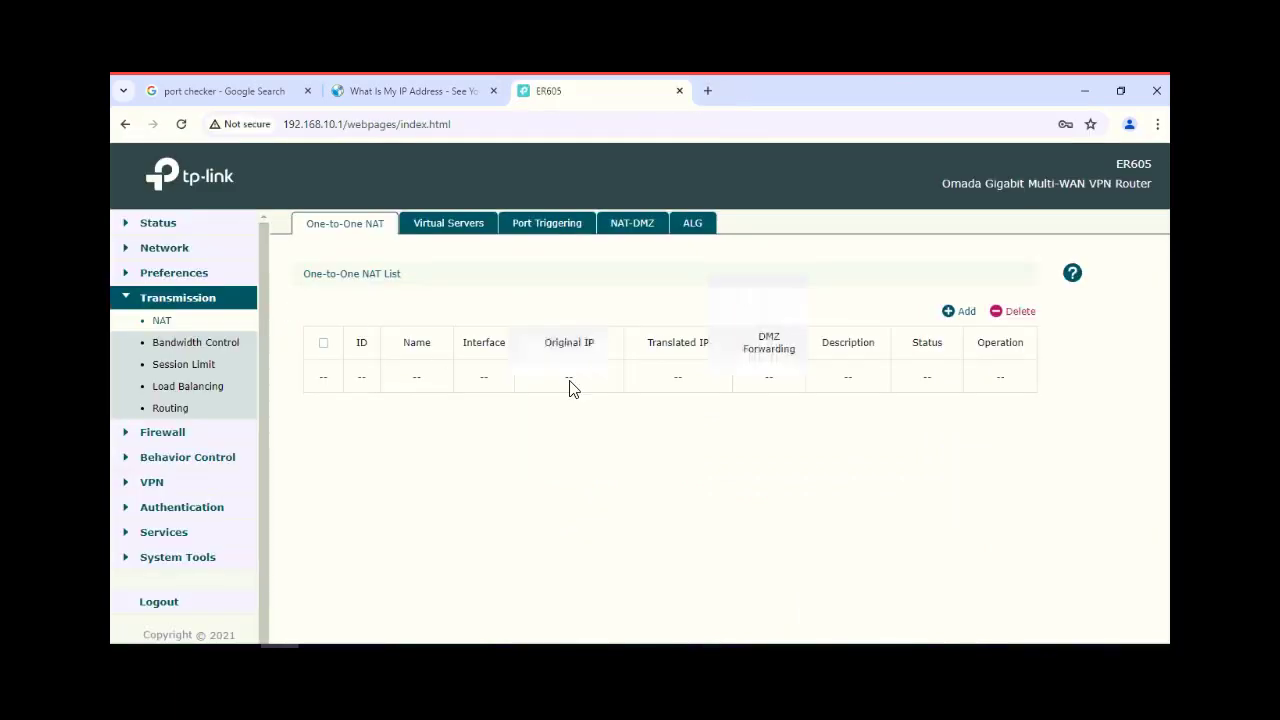
click(160, 268)
click(158, 249)
click(162, 250)
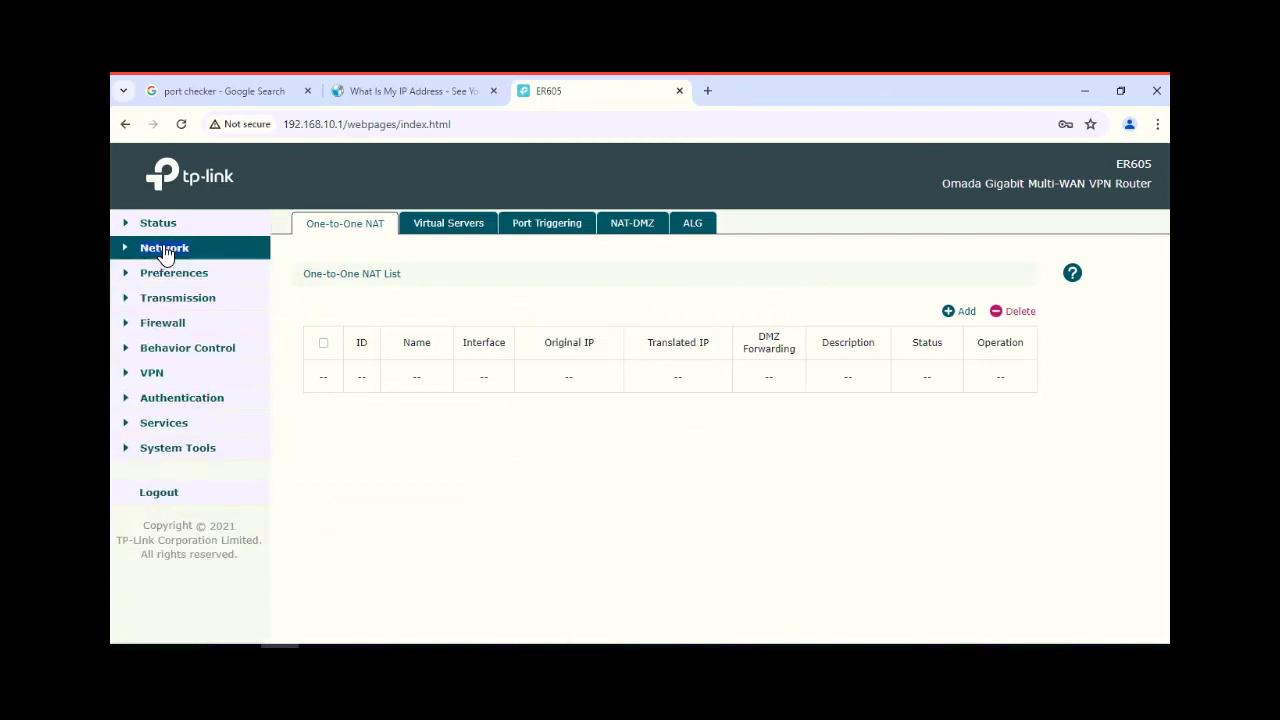
click(160, 224)
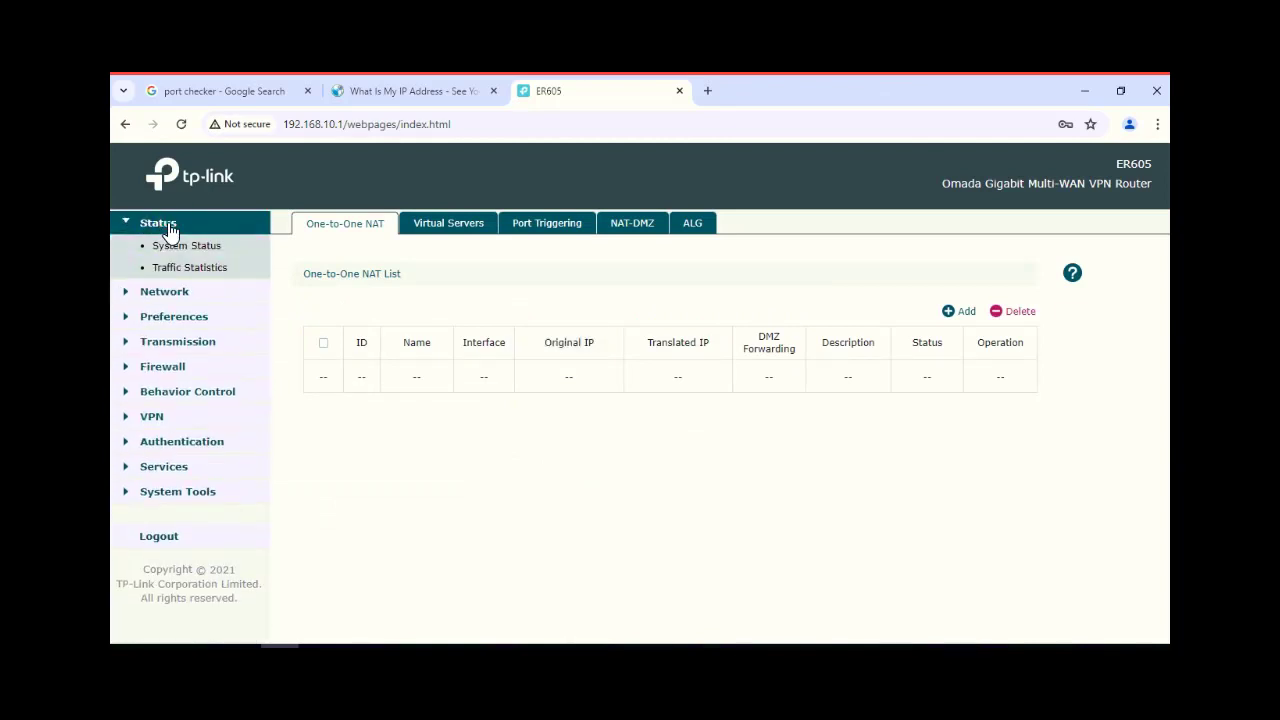
click(172, 442)
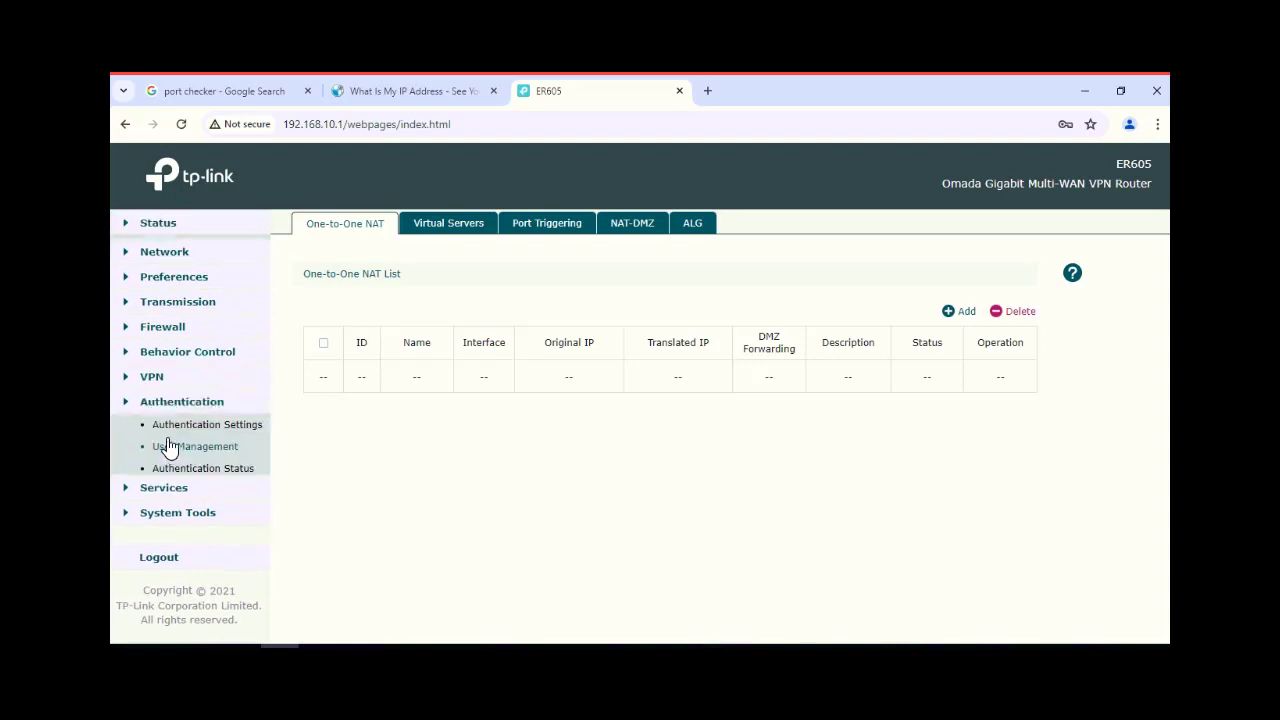
click(165, 373)
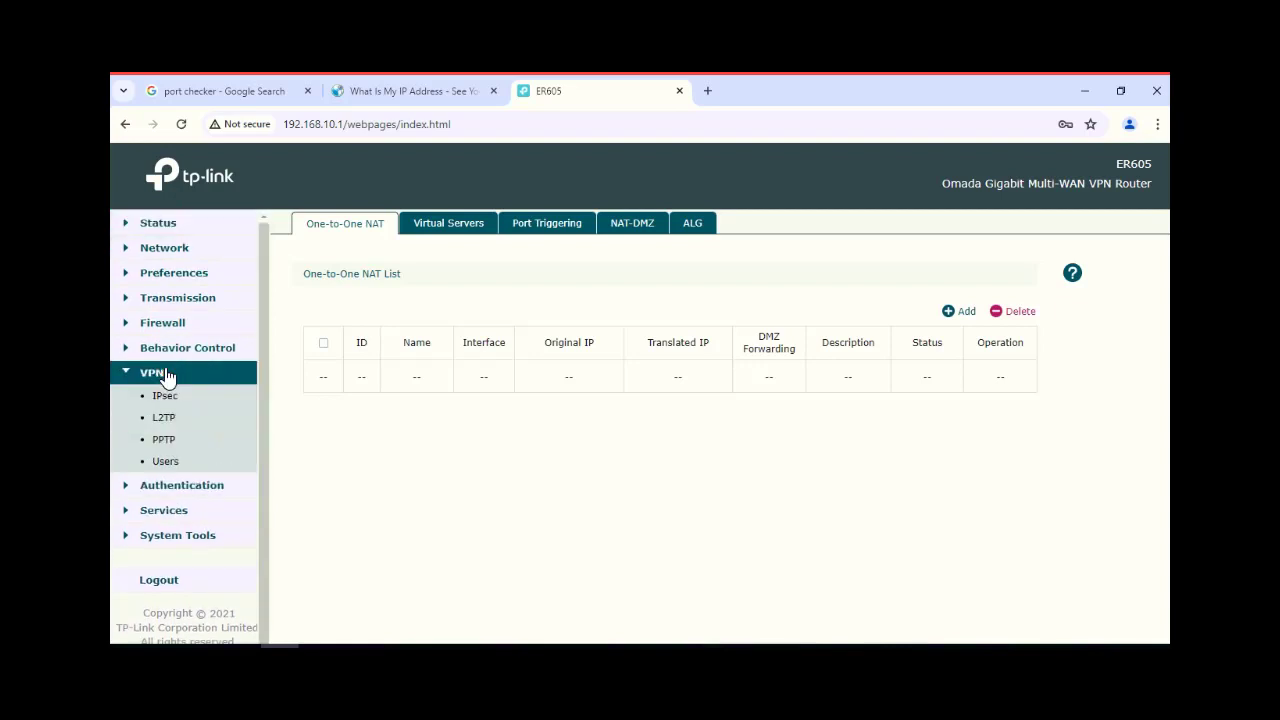
click(166, 346)
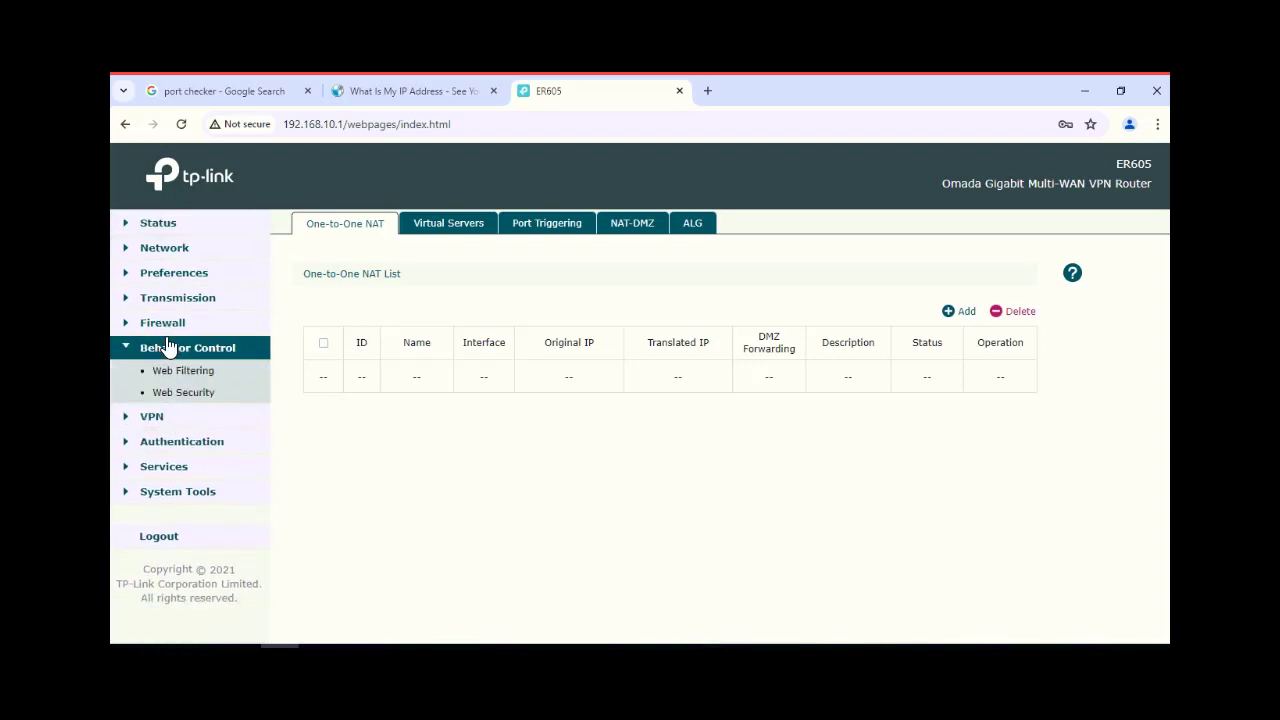
click(166, 325)
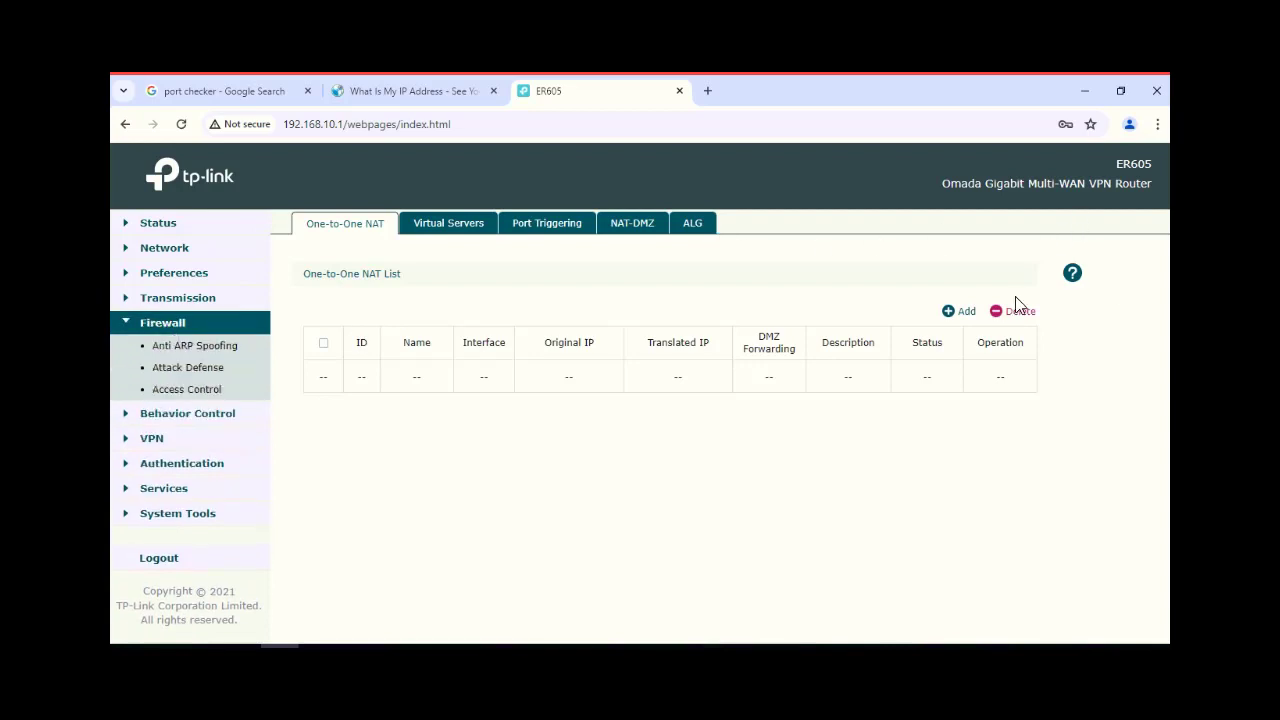
click(170, 225)
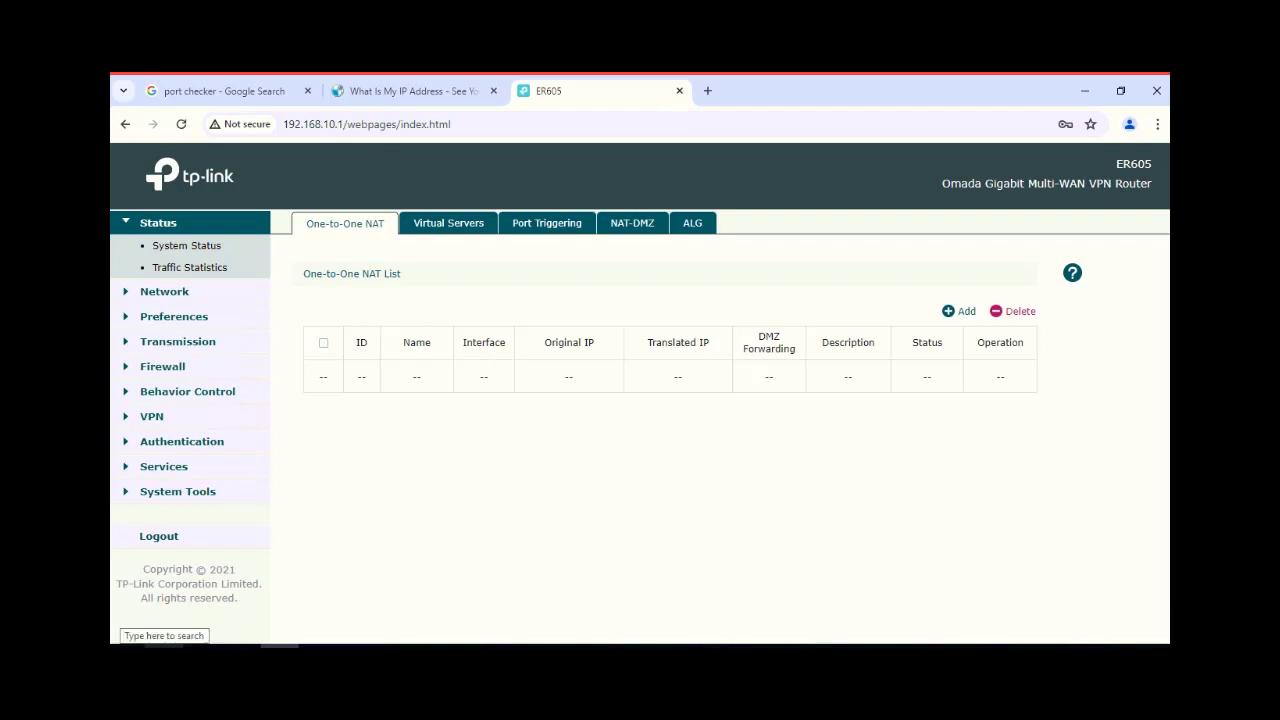
key(super)
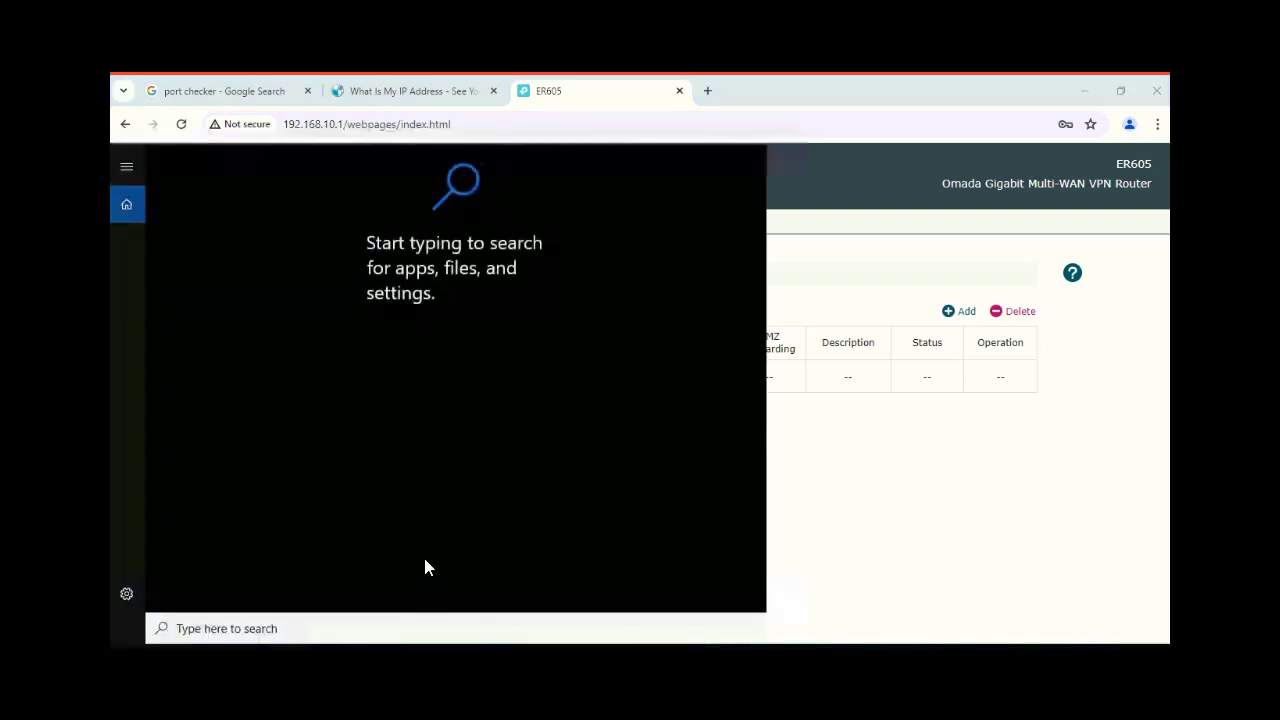
text(notepad)
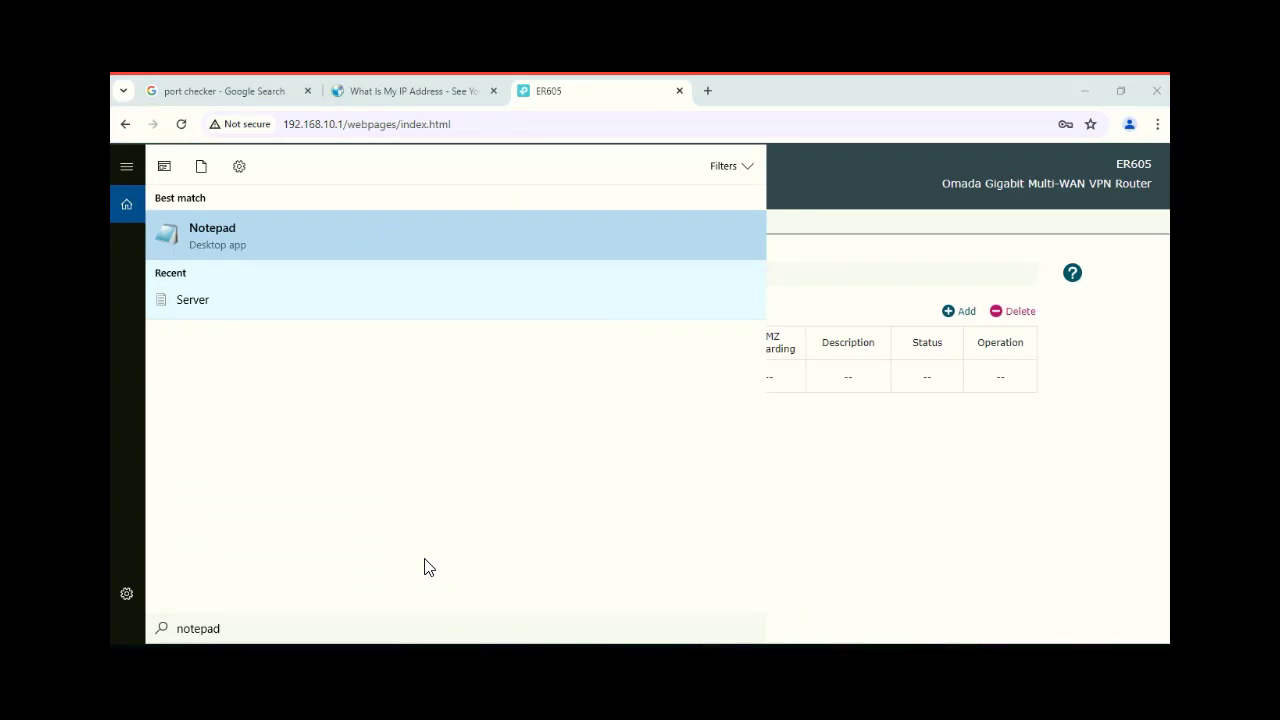
key(Return)
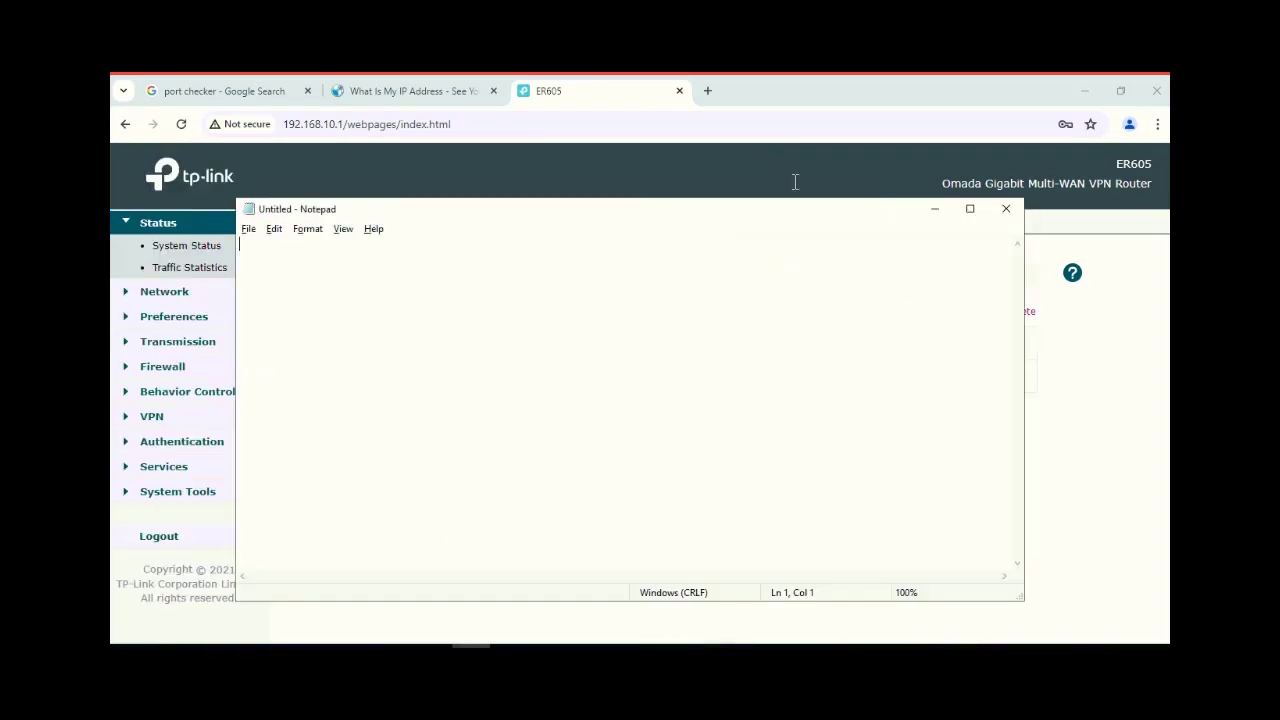
click(1006, 211)
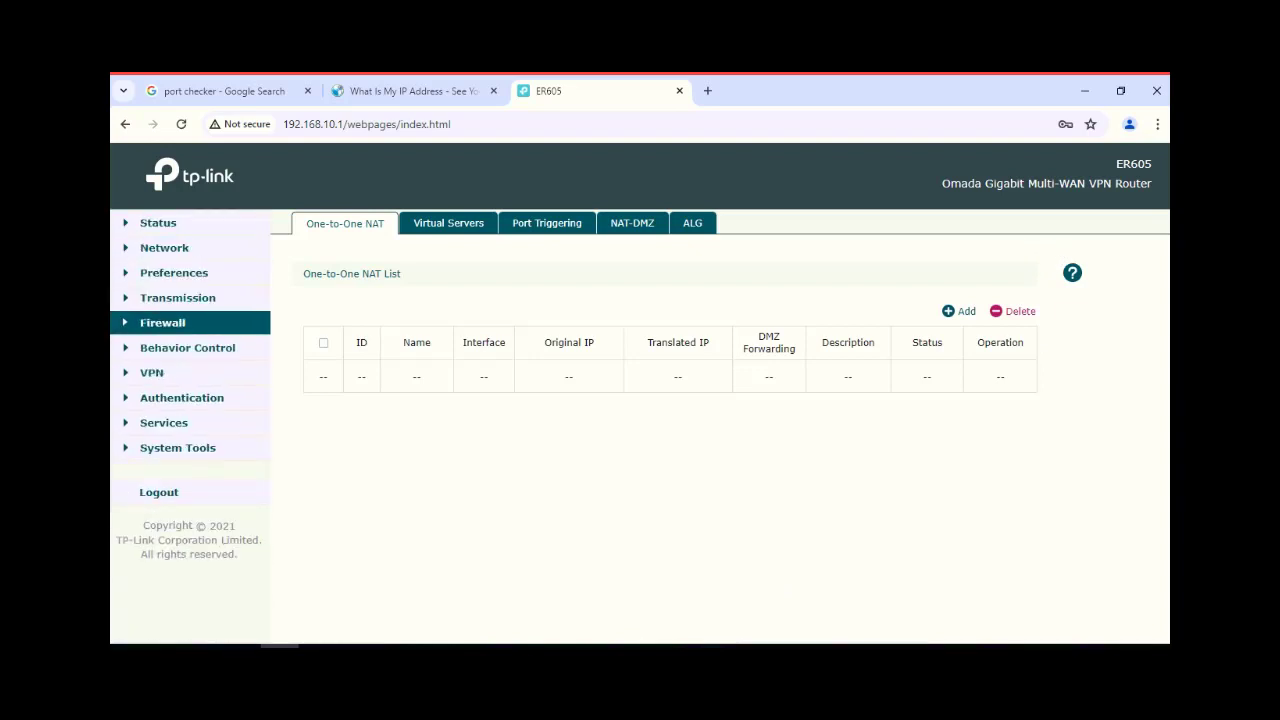
Step: Reboot the ER605 router from its system management settings and confirm the reboot
click(187, 411)
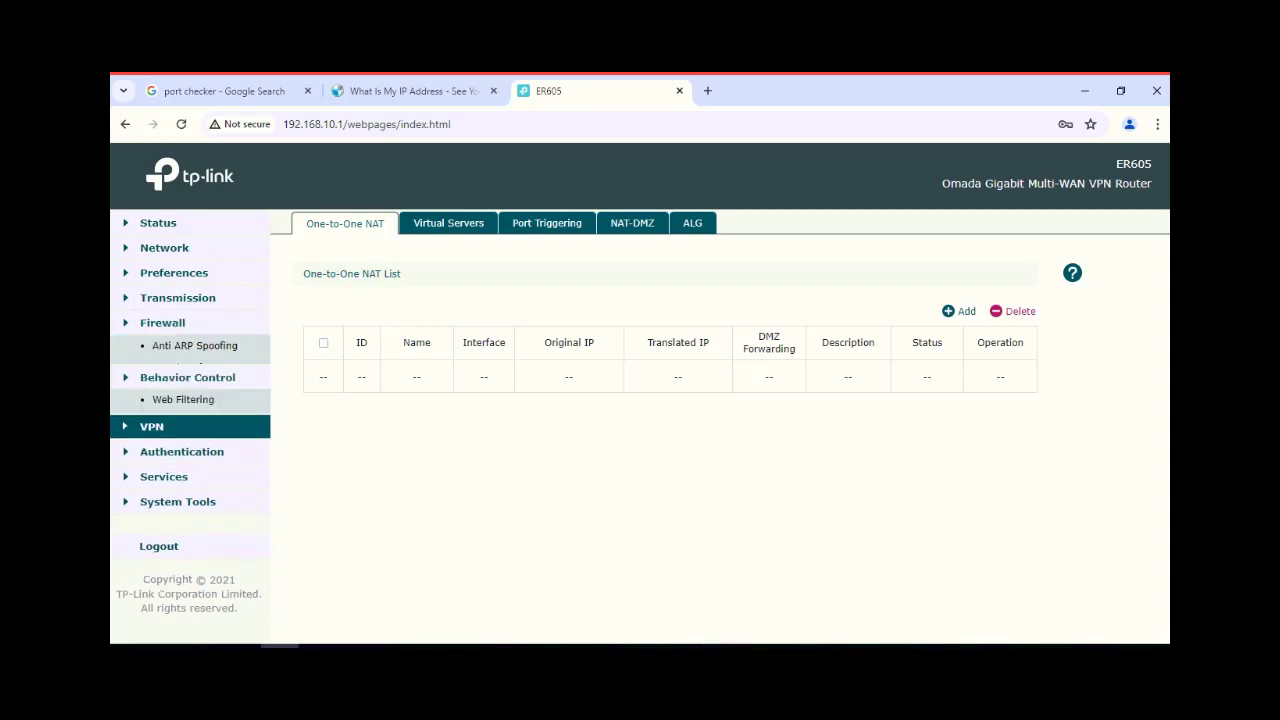
click(160, 416)
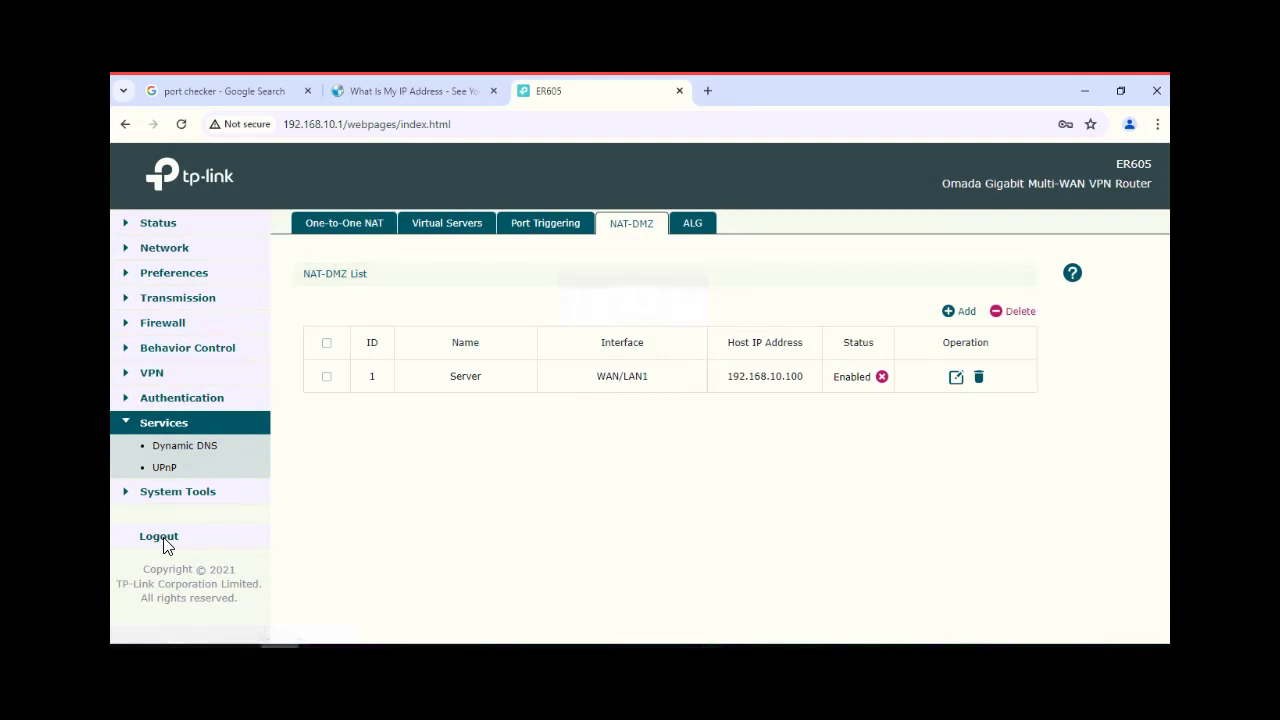
click(130, 491)
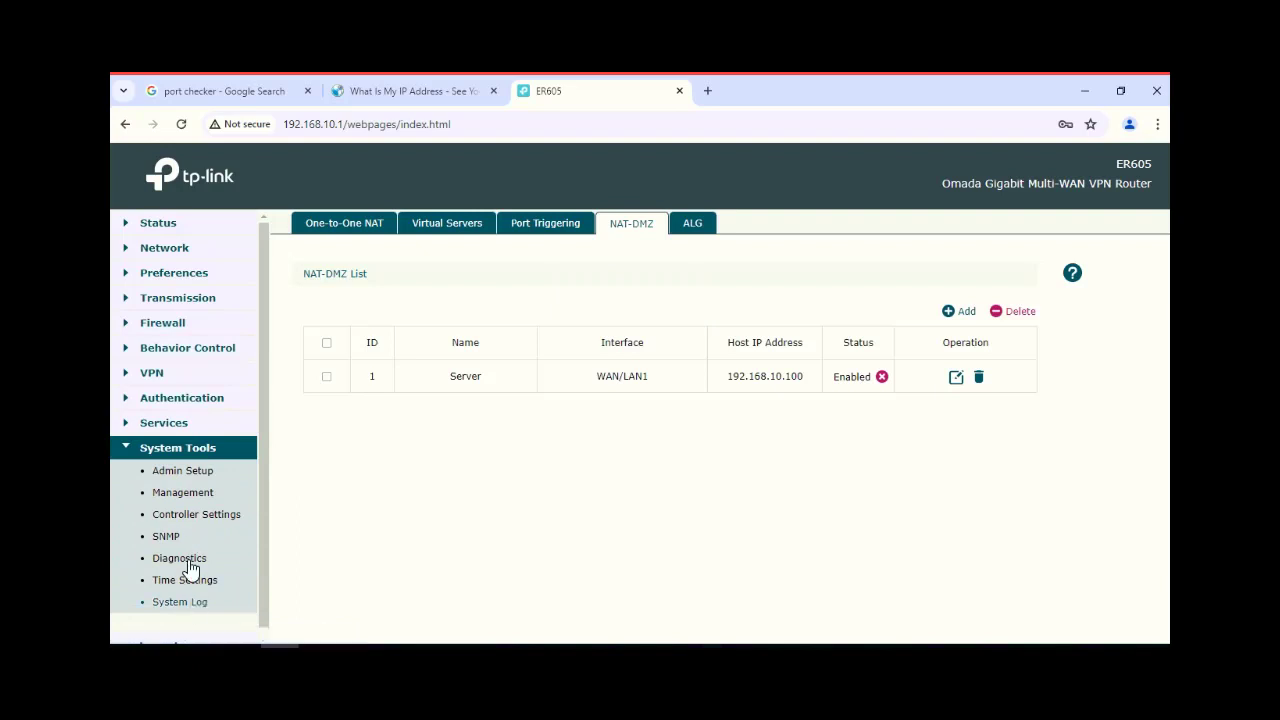
click(186, 491)
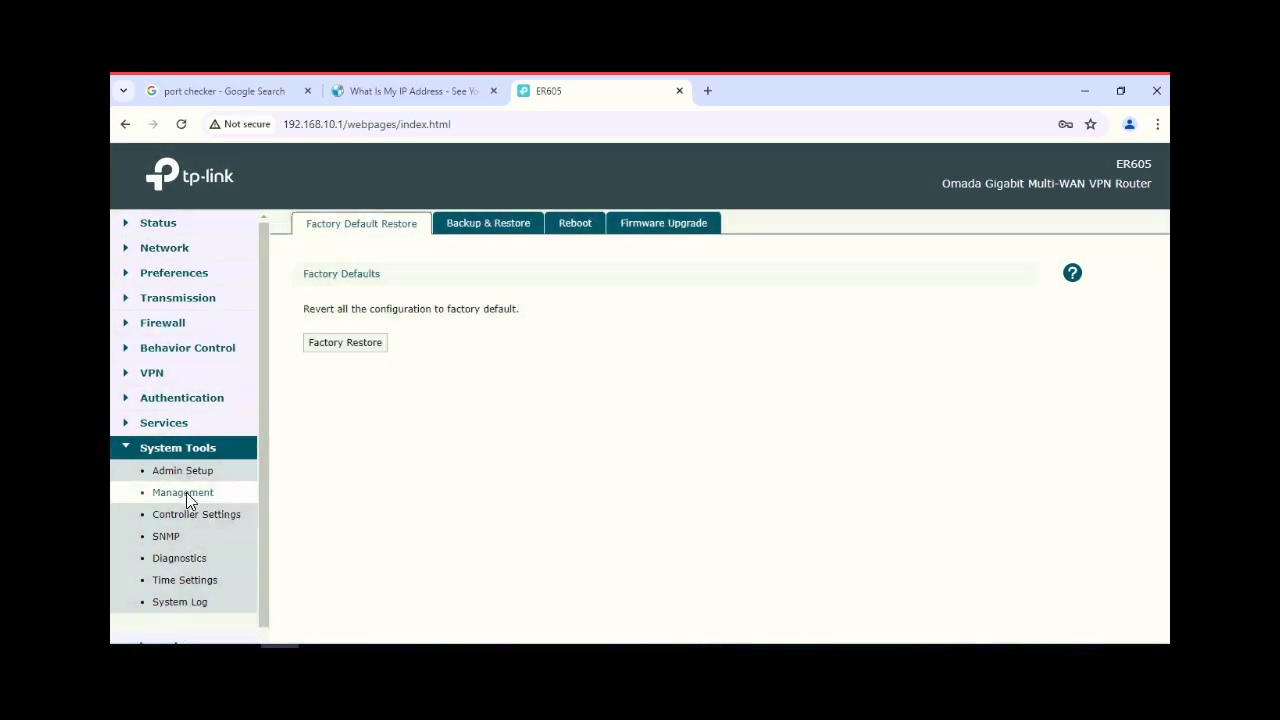
click(575, 223)
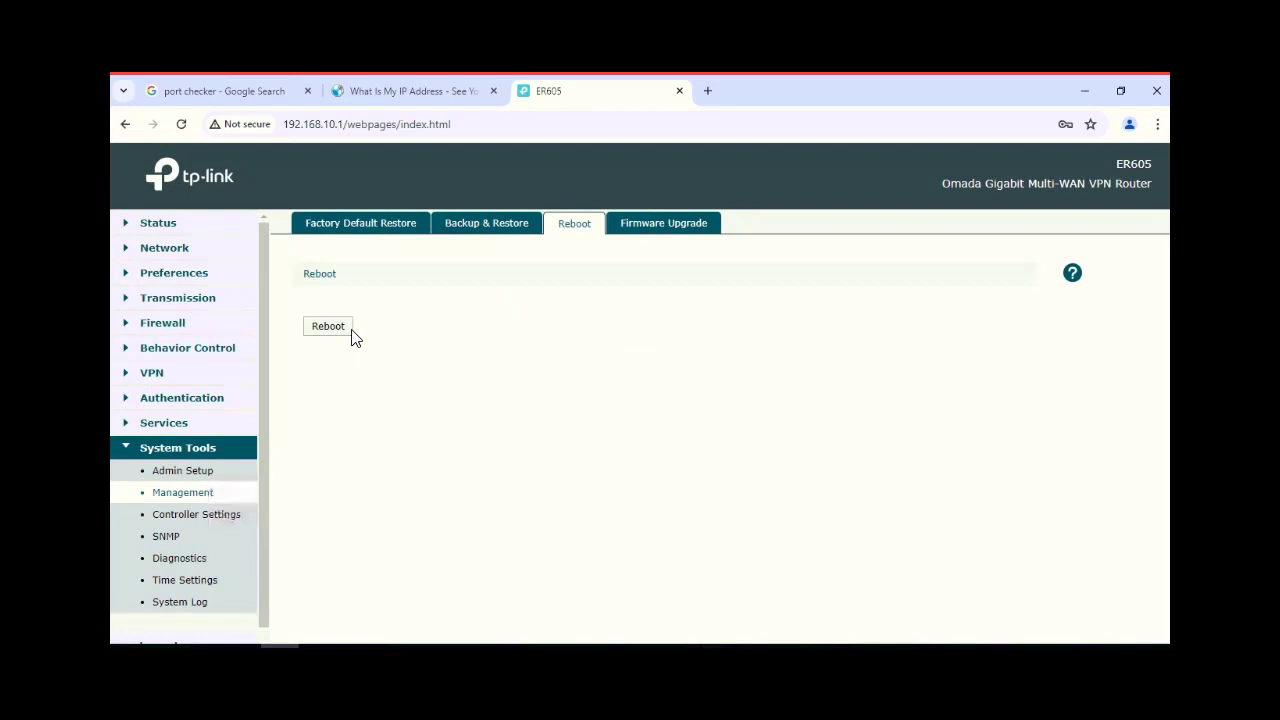
click(343, 334)
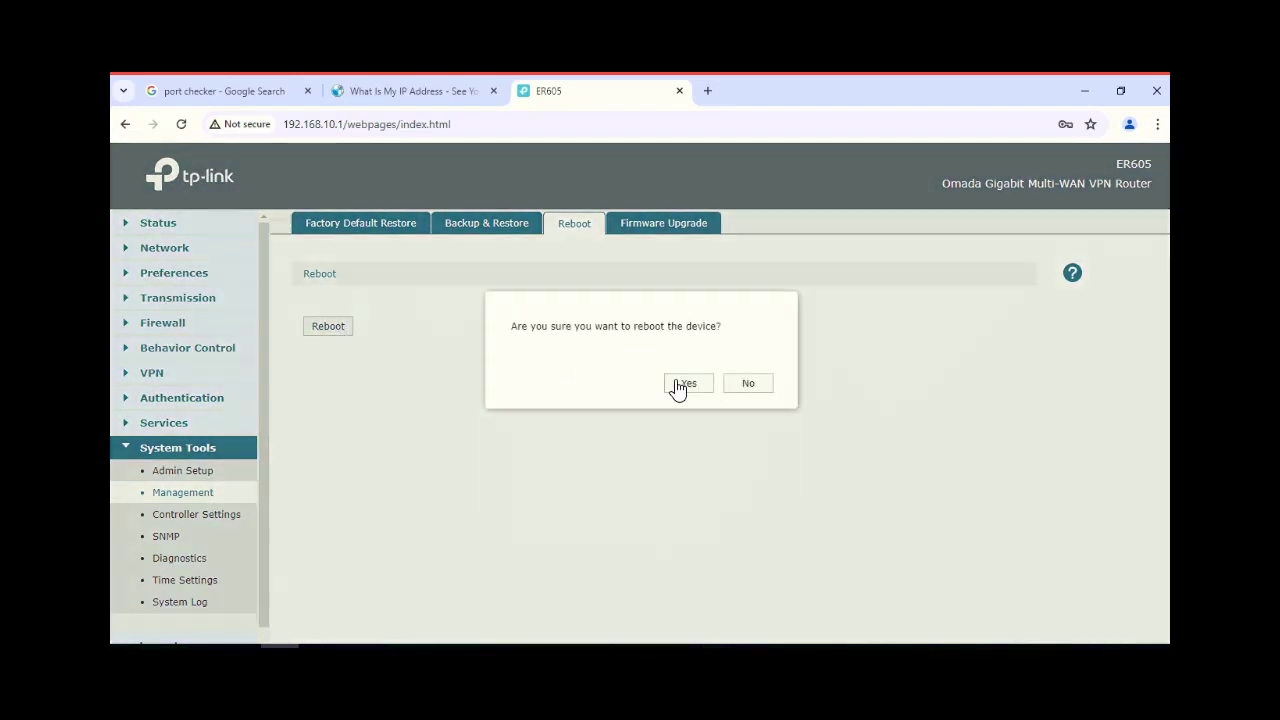
click(682, 385)
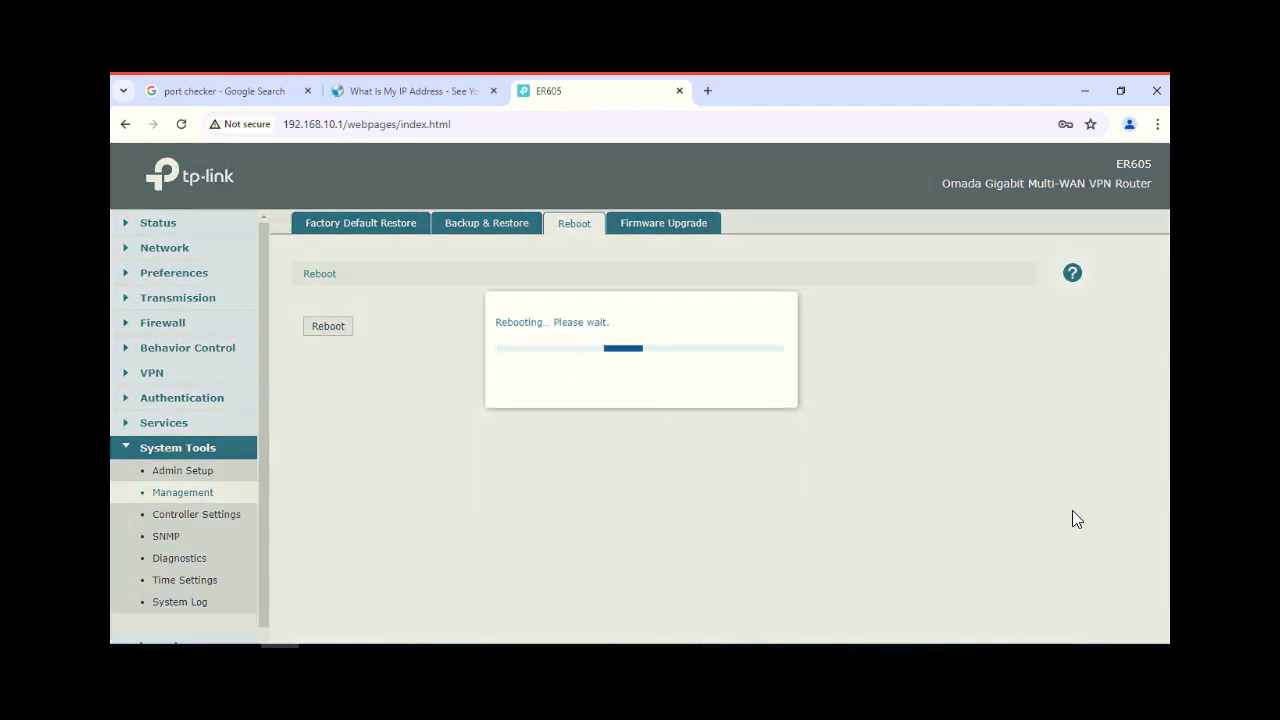